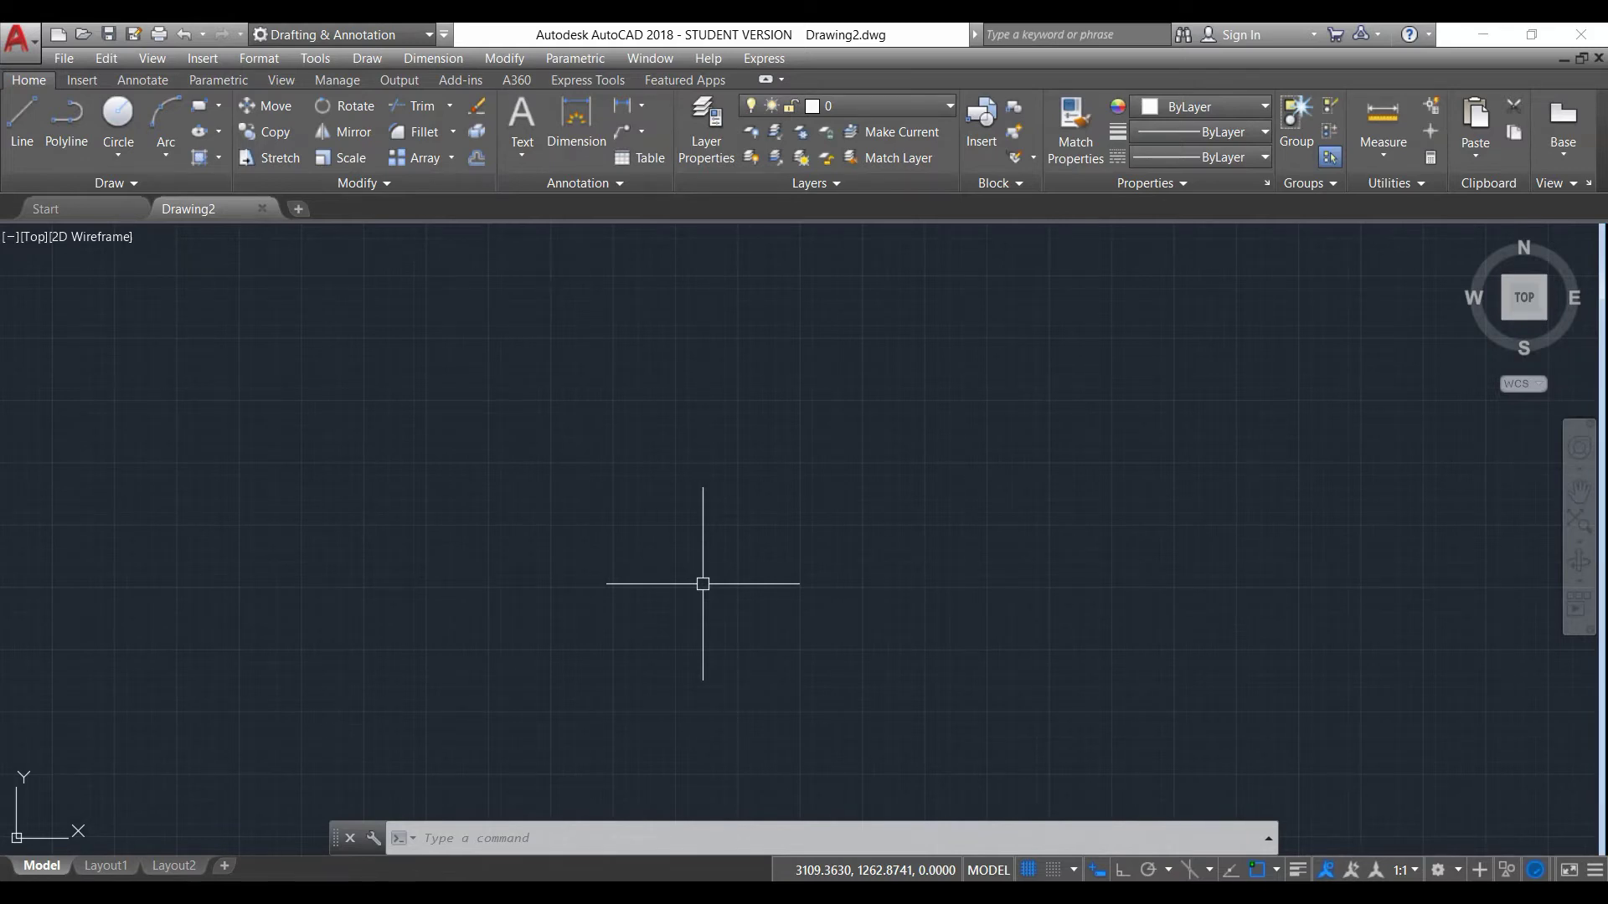
# Start the LIMITS command, then cancel it without setting any limits.
pyautogui.scroll(1, 718, 500)
pyautogui.scroll(2, 714, 504)
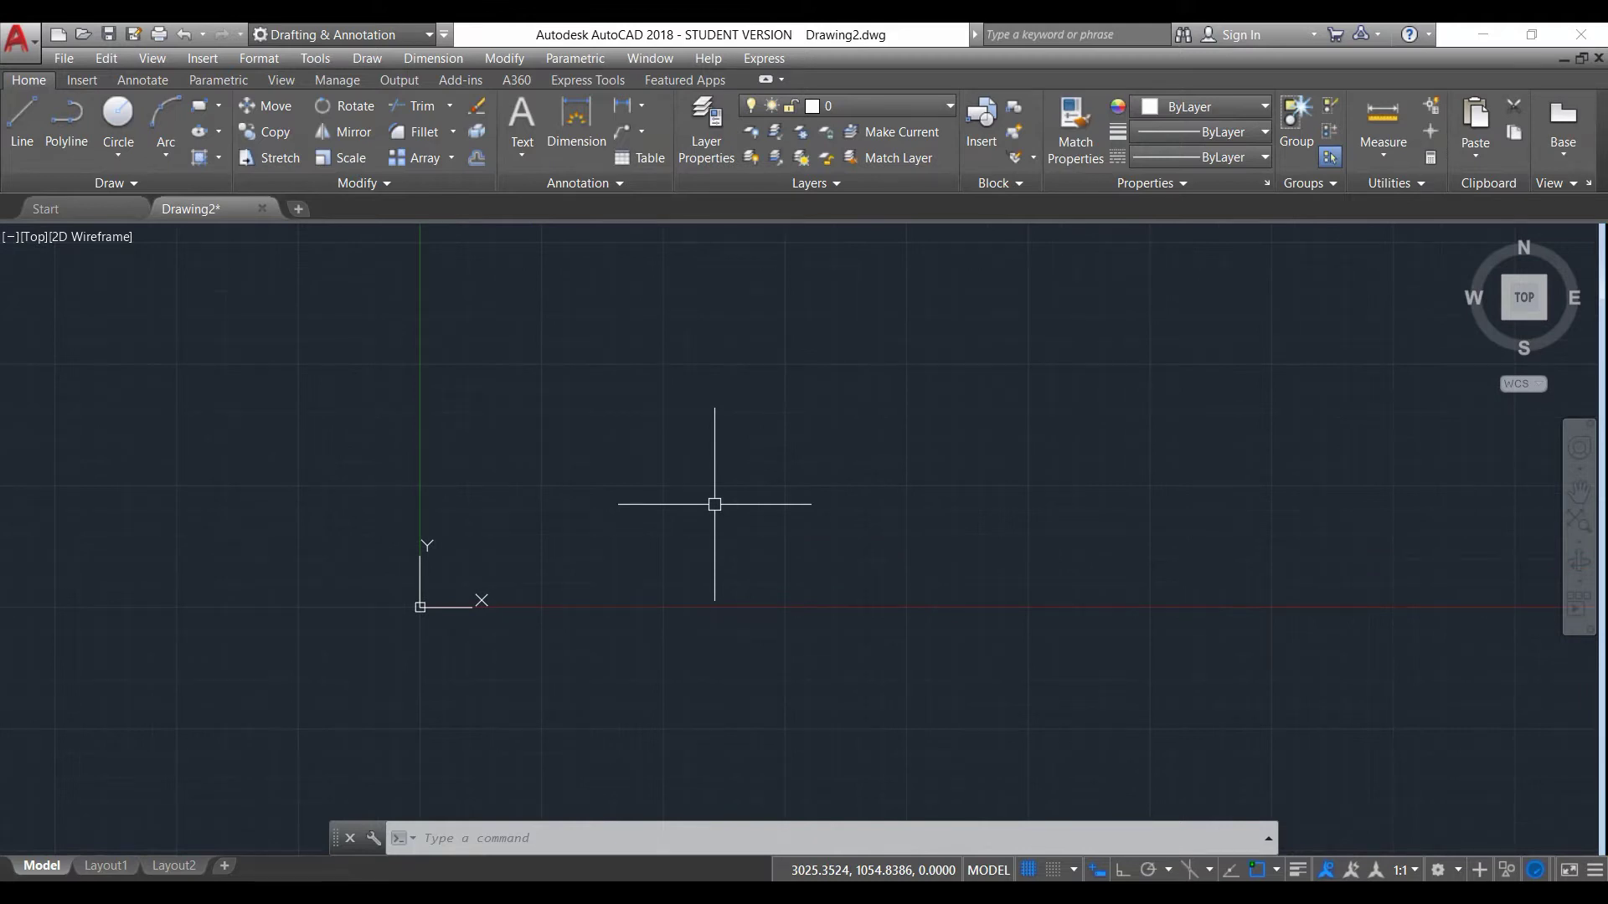
pyautogui.write('LI')
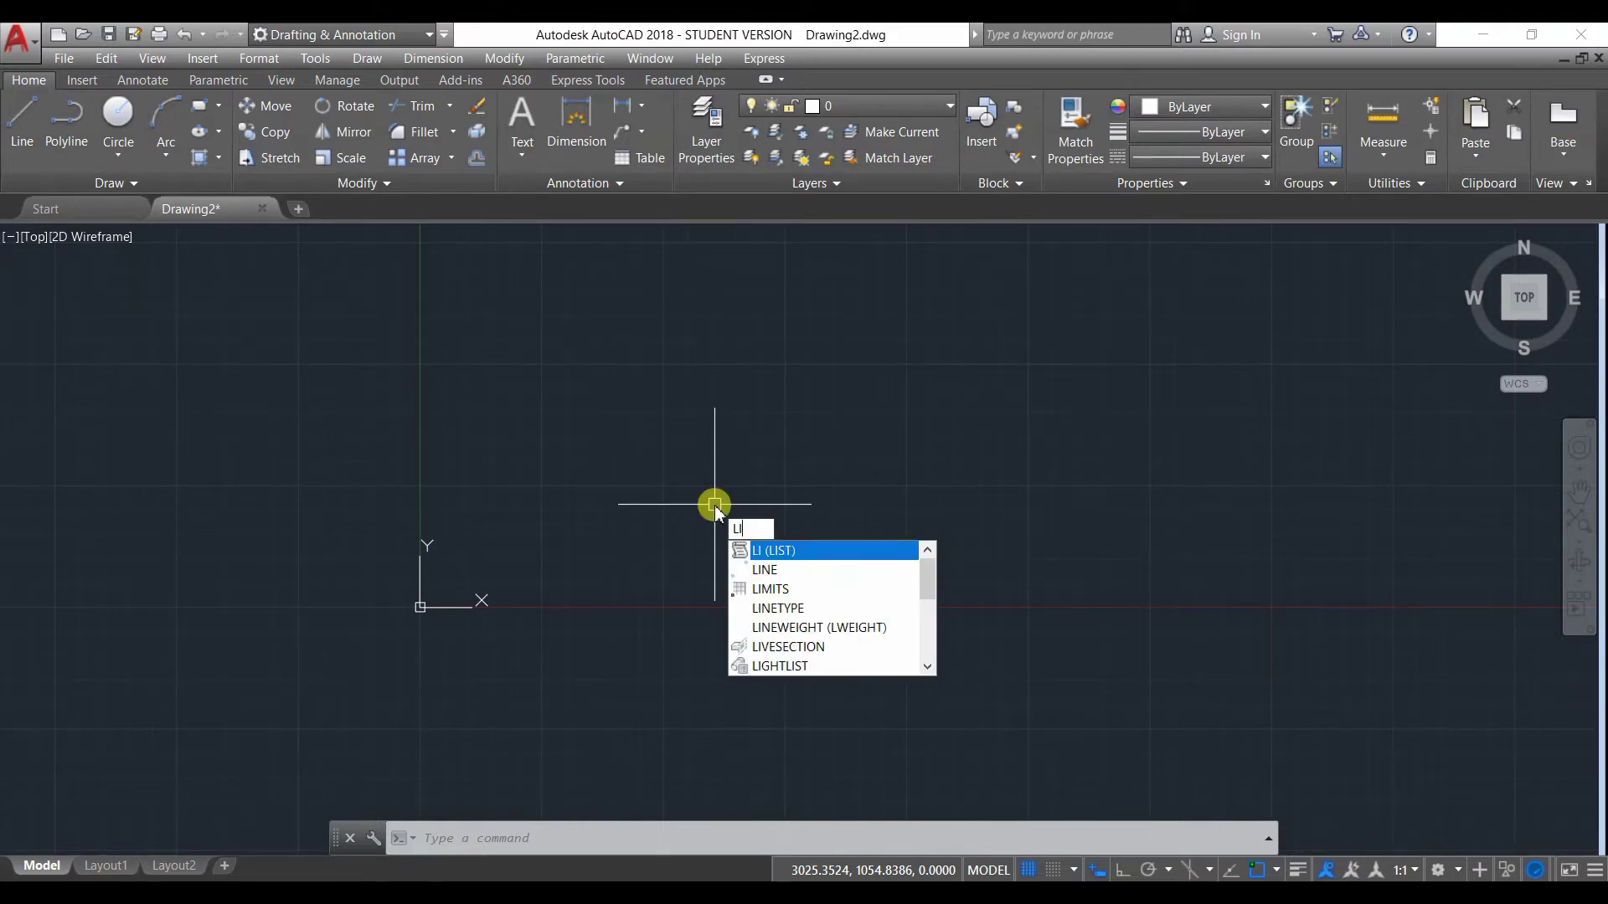
pyautogui.write('Mo')
pyautogui.press('BackSpace')
pyautogui.write('IT')
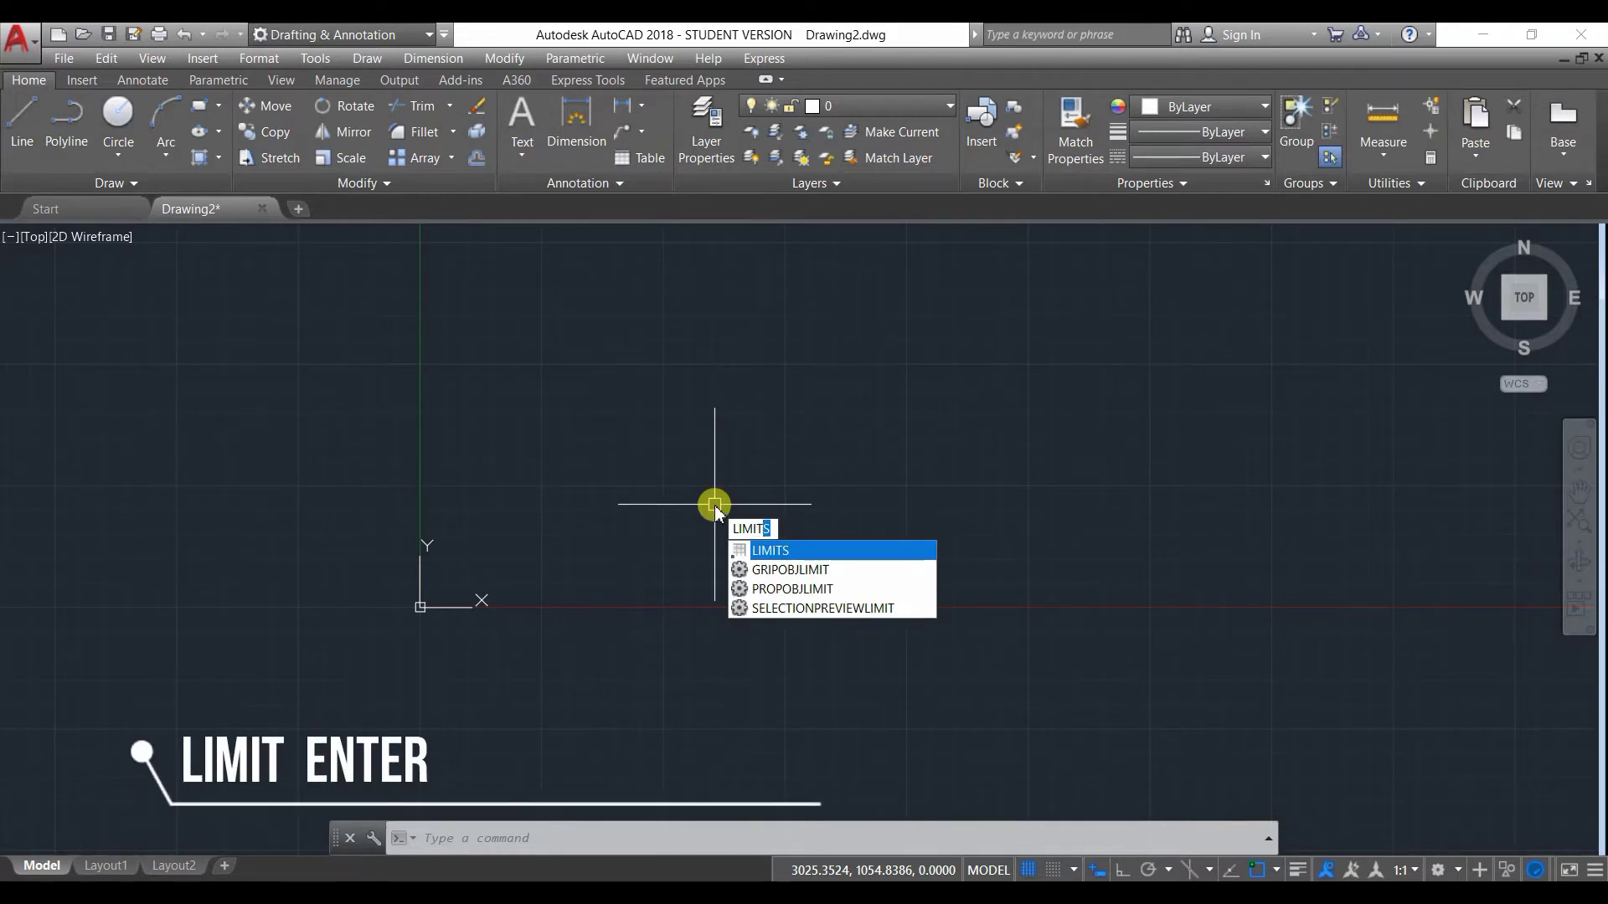
pyautogui.press('Return')
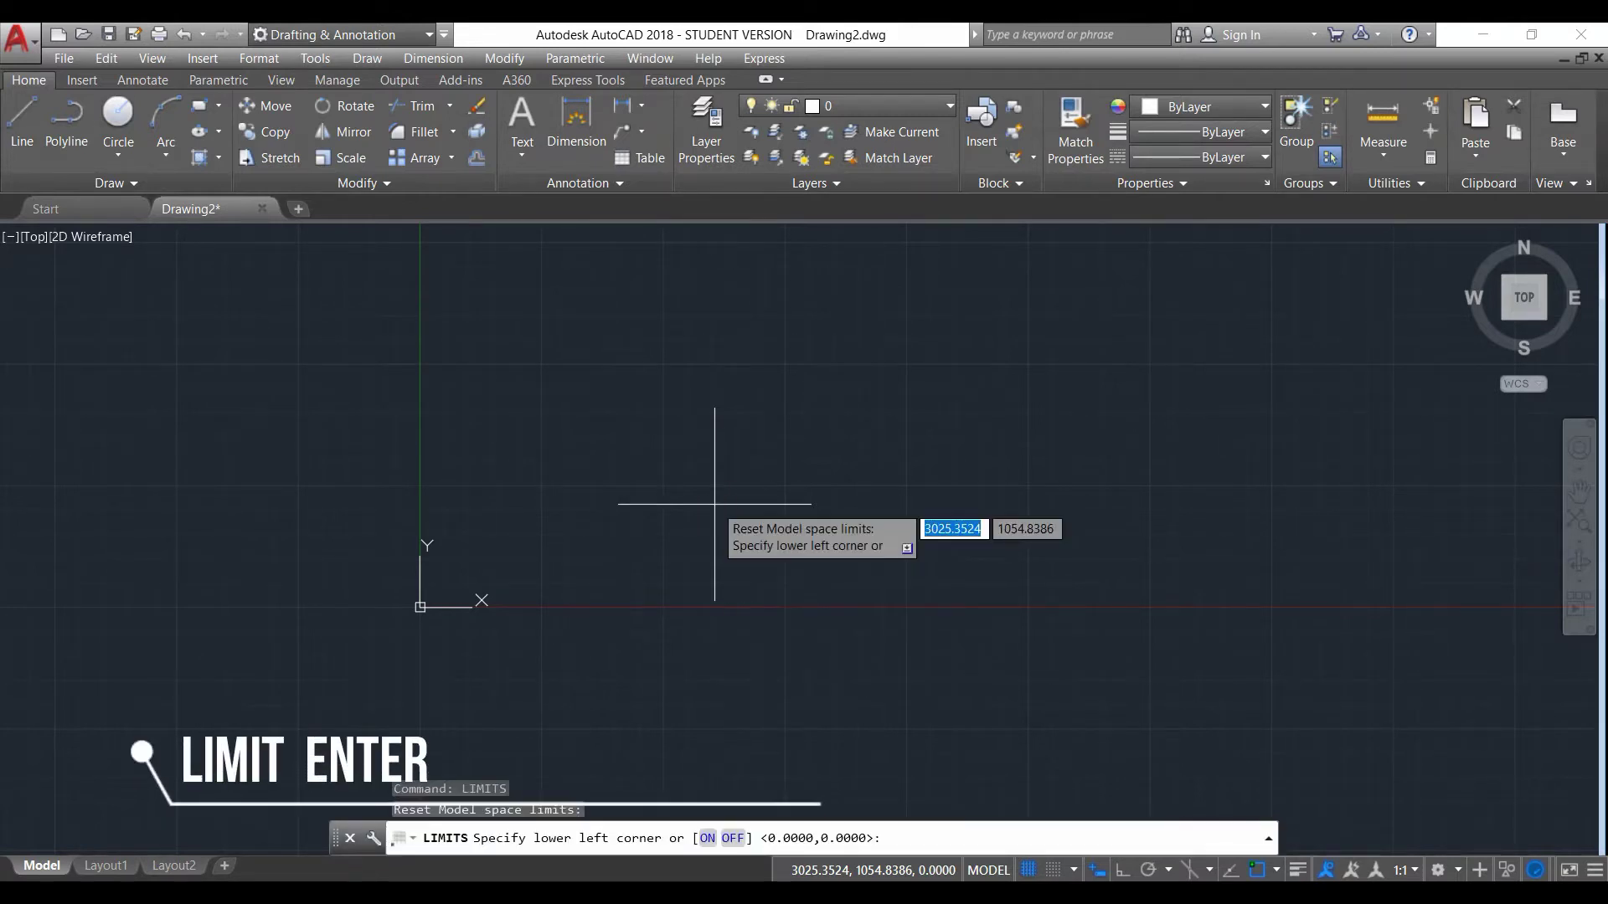
pyautogui.click(596, 839)
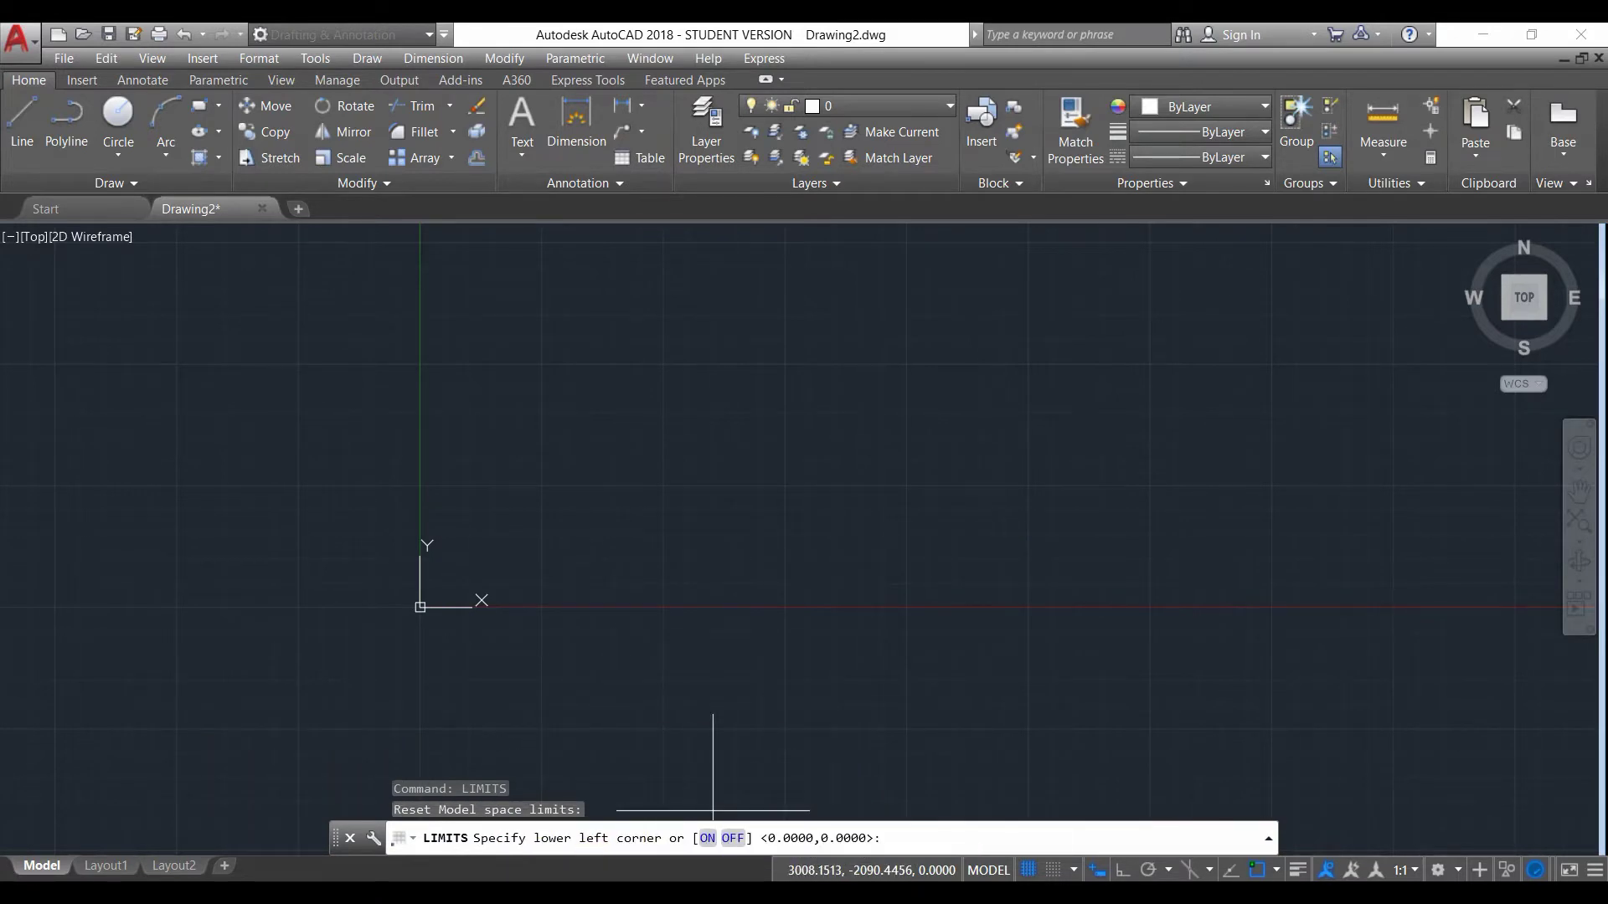
pyautogui.press('Escape')
# Draw a rectangle with length 297 and width 210 using the Dimensions option.
pyautogui.click(149, 124)
pyautogui.click(199, 105)
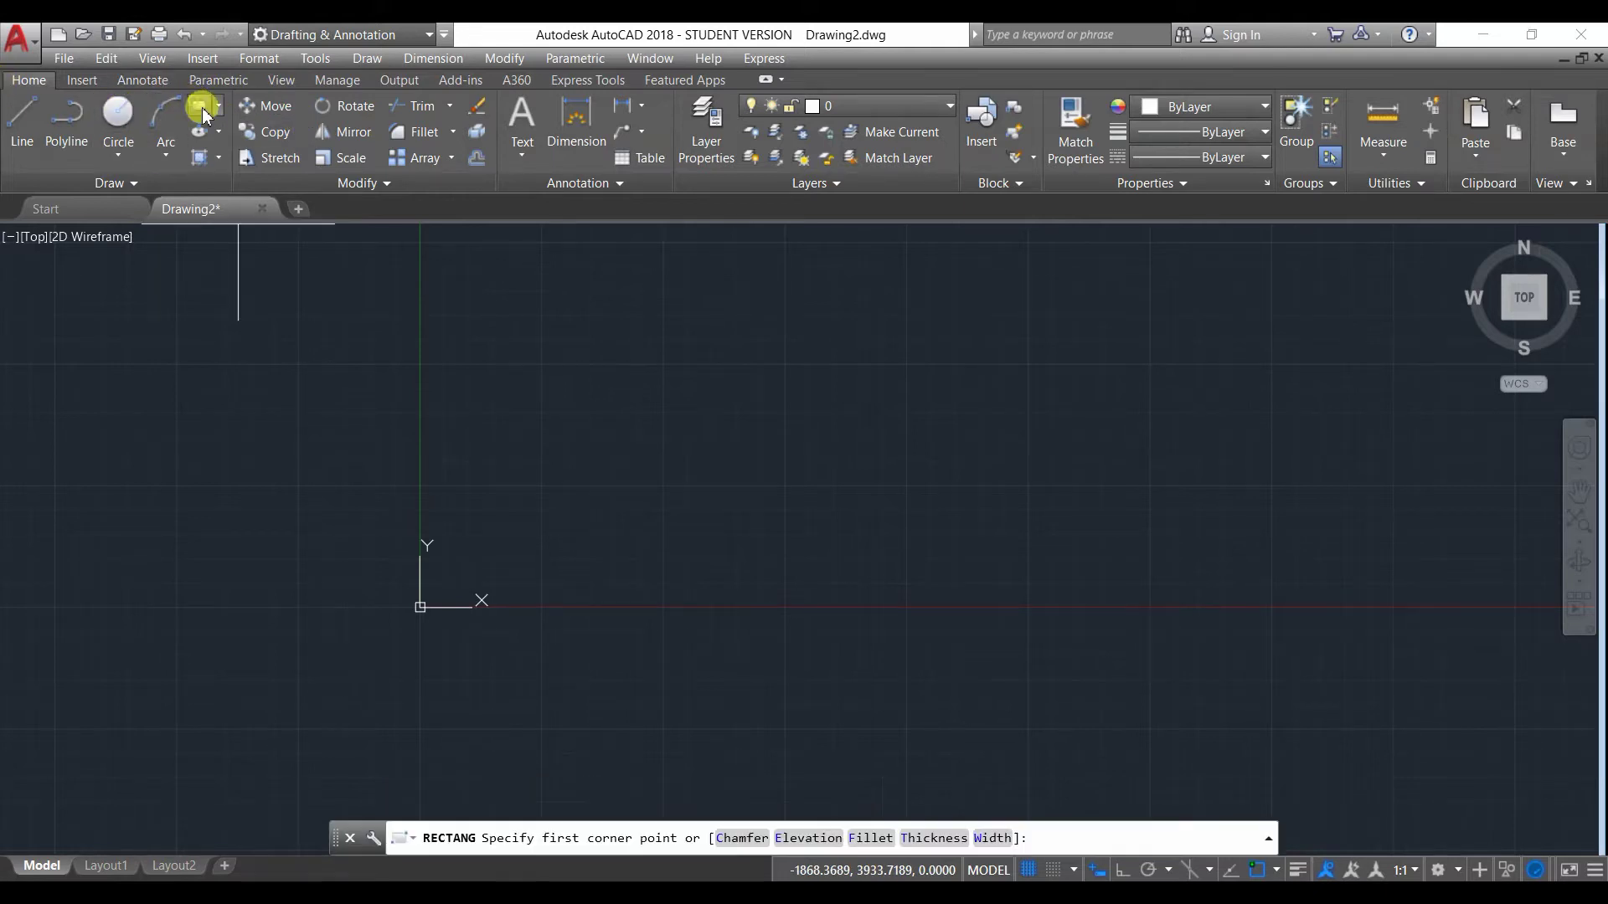
pyautogui.click(698, 295)
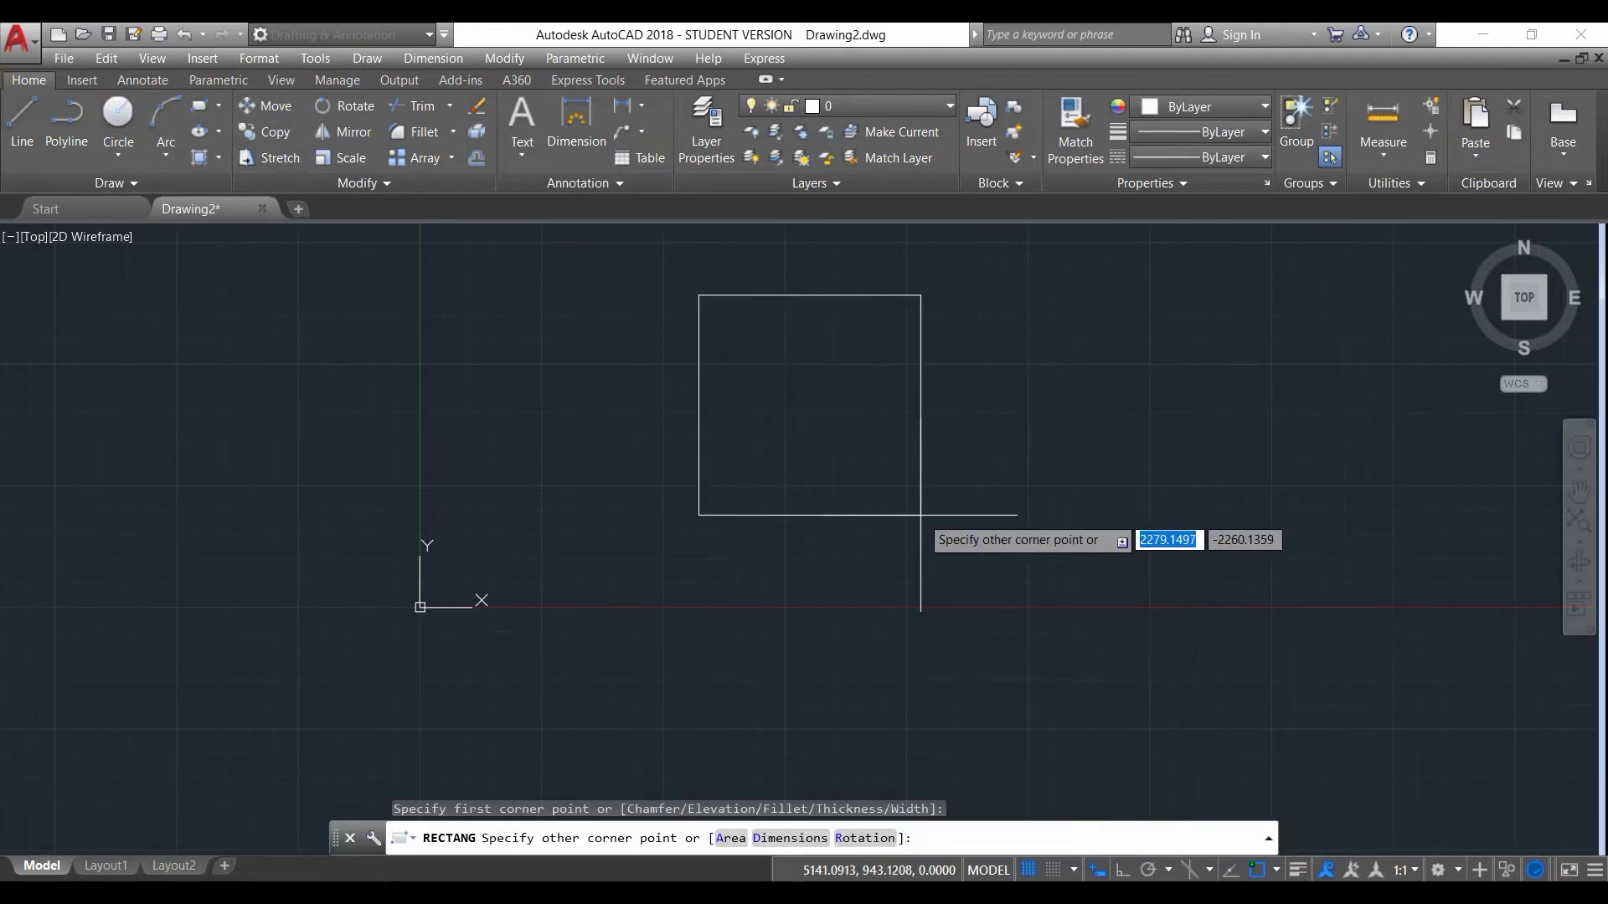
pyautogui.write('297')
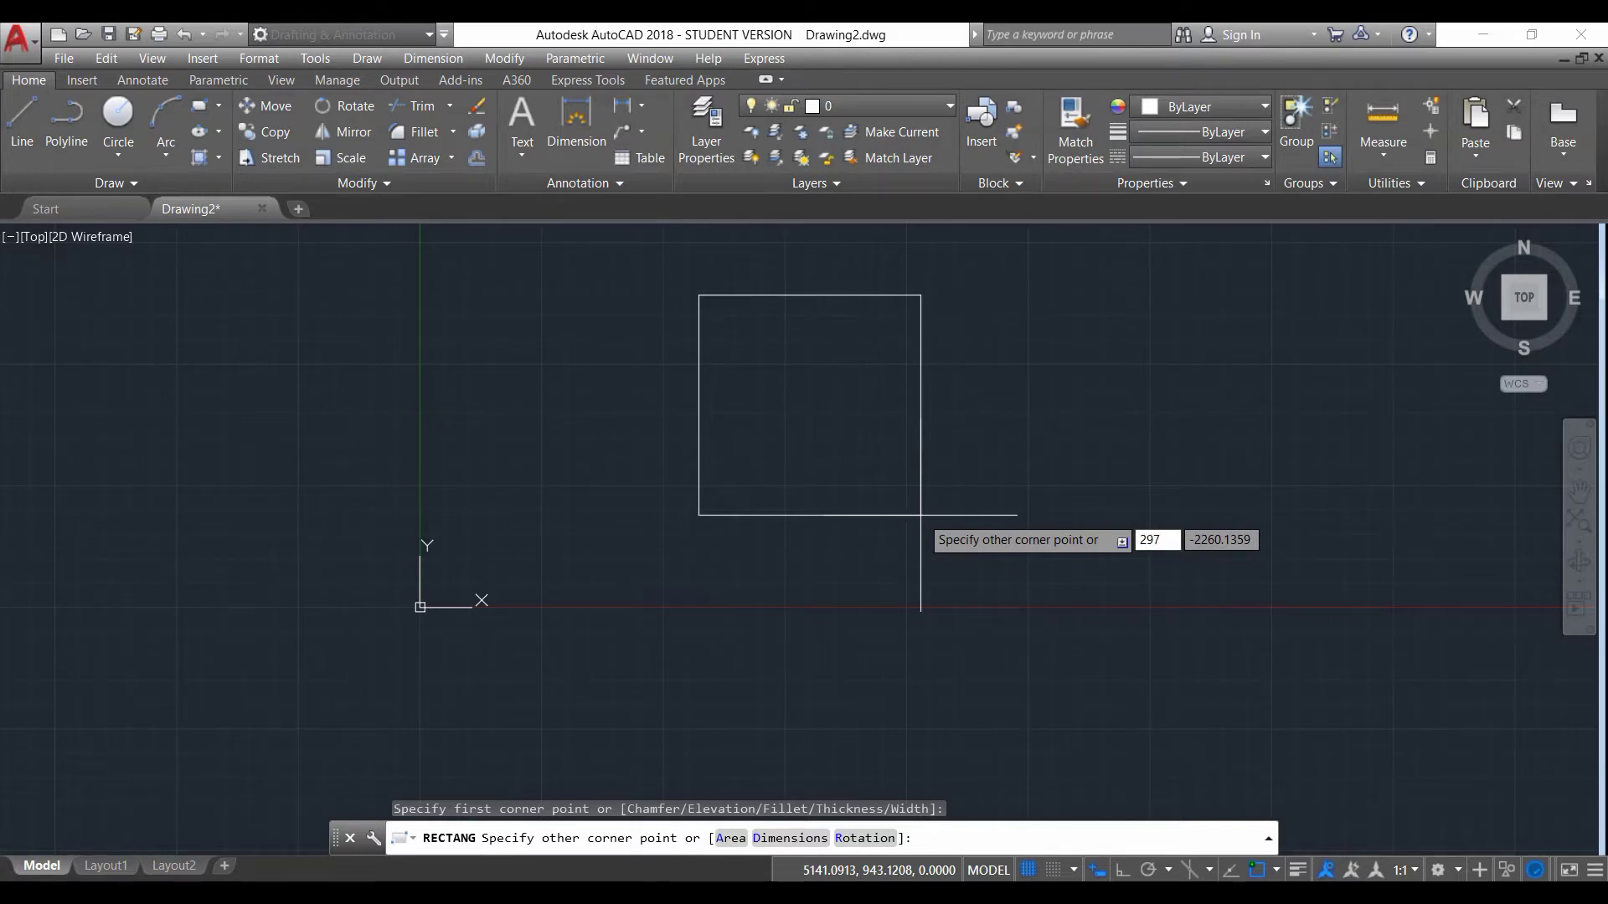
pyautogui.write('d')
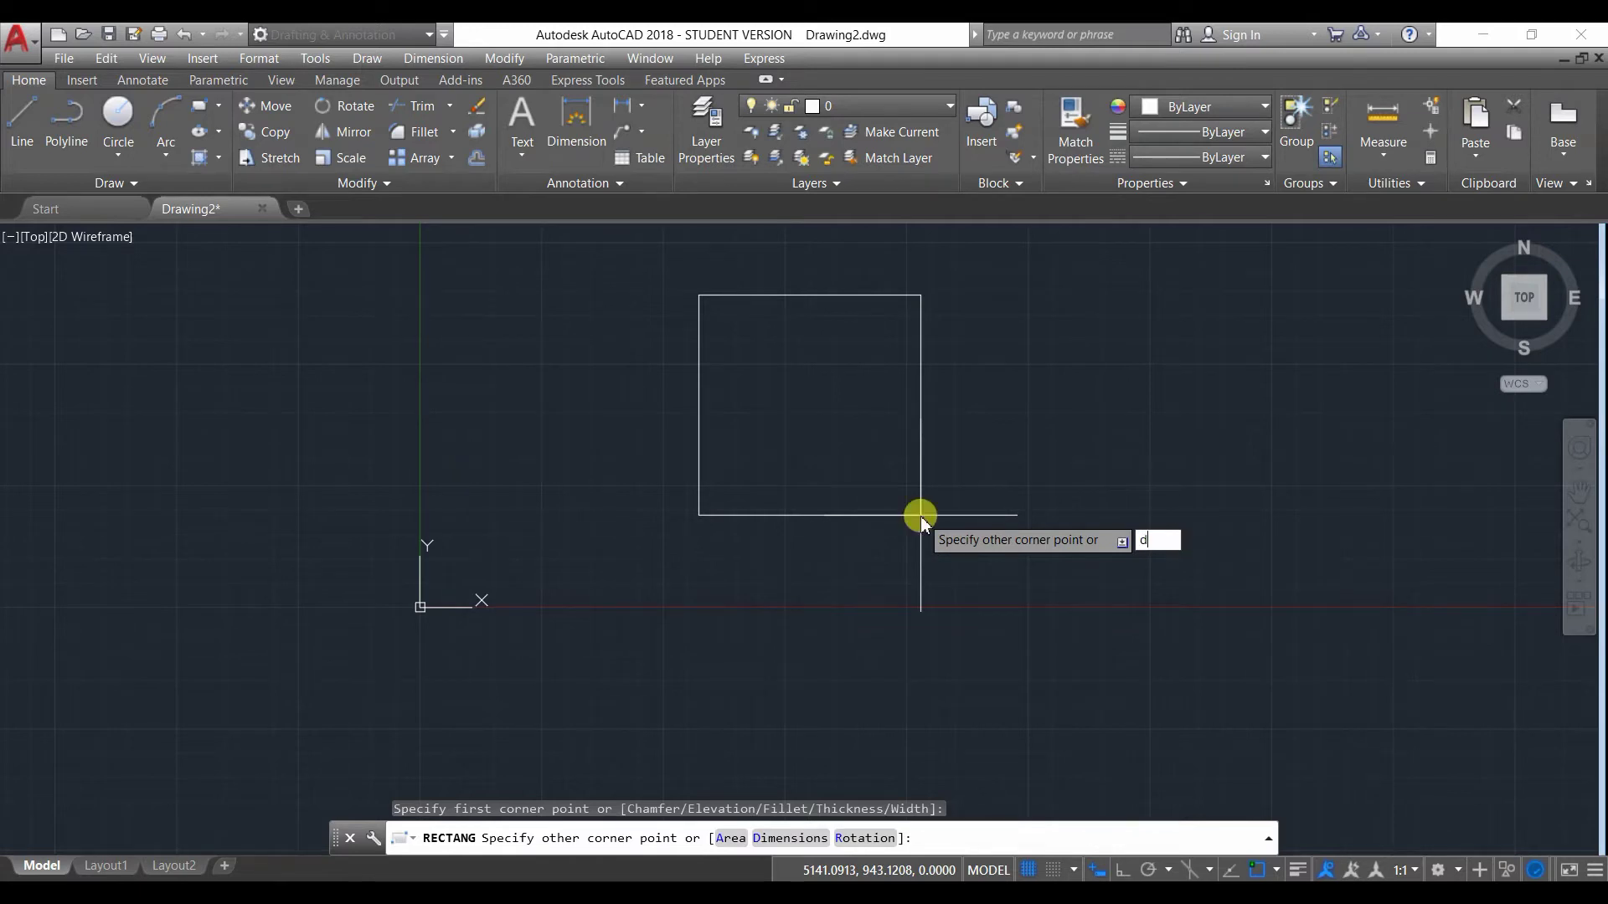
pyautogui.press('Return')
pyautogui.write('297')
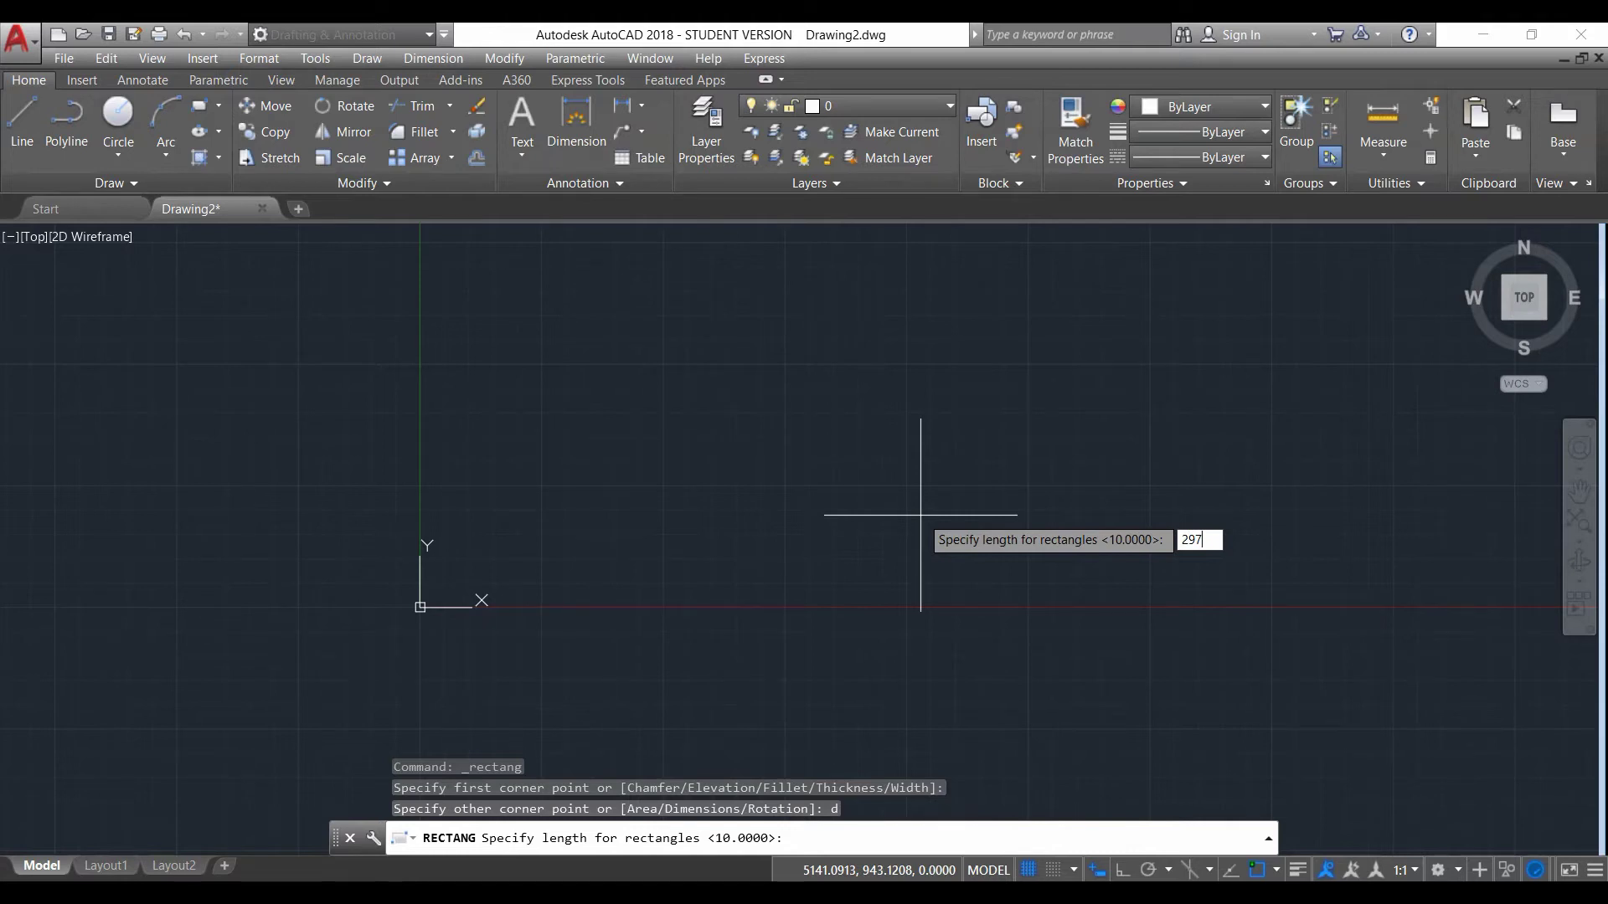
pyautogui.press('Return')
pyautogui.write('210')
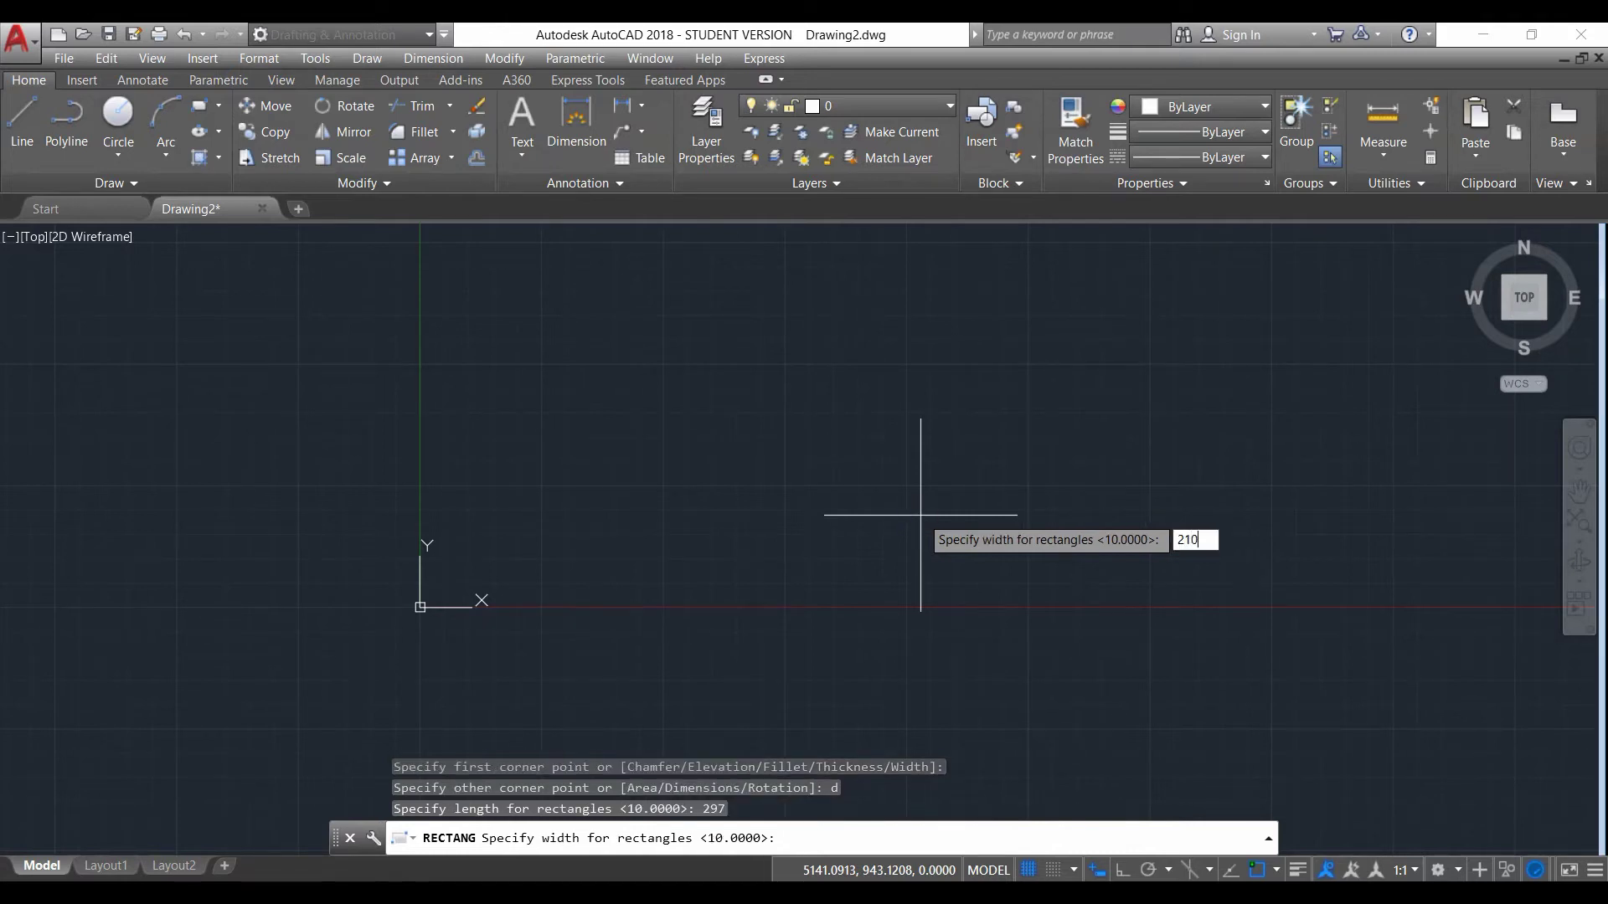
pyautogui.press('Return')
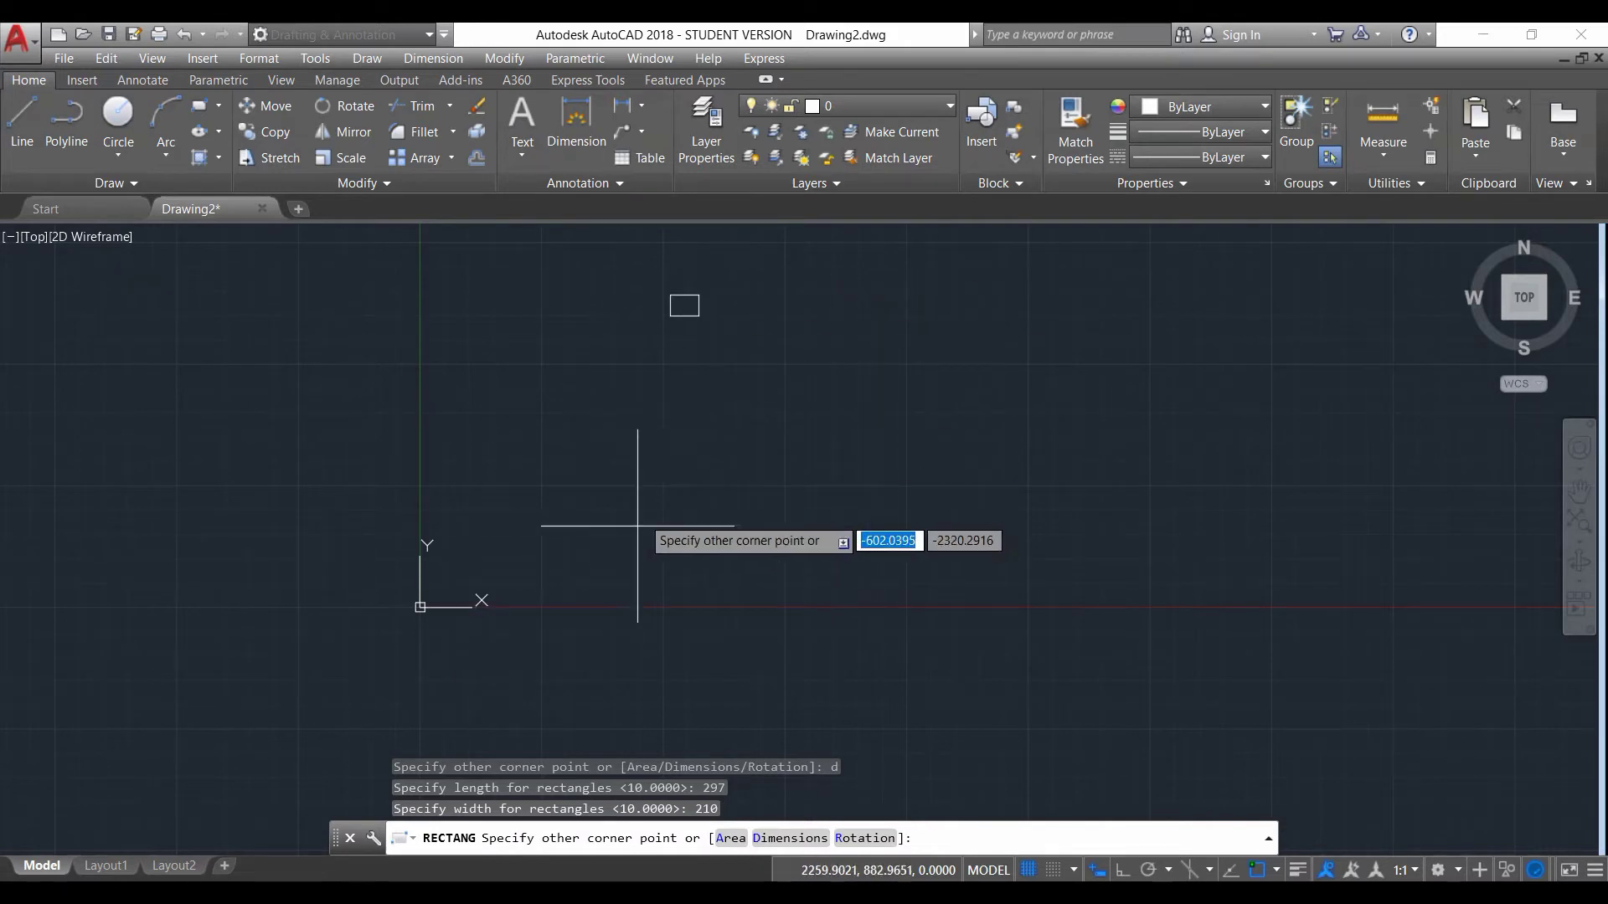
pyautogui.click(691, 394)
pyautogui.scroll(5, 693, 395)
pyautogui.scroll(4, 650, 517)
pyautogui.scroll(-2, 650, 517)
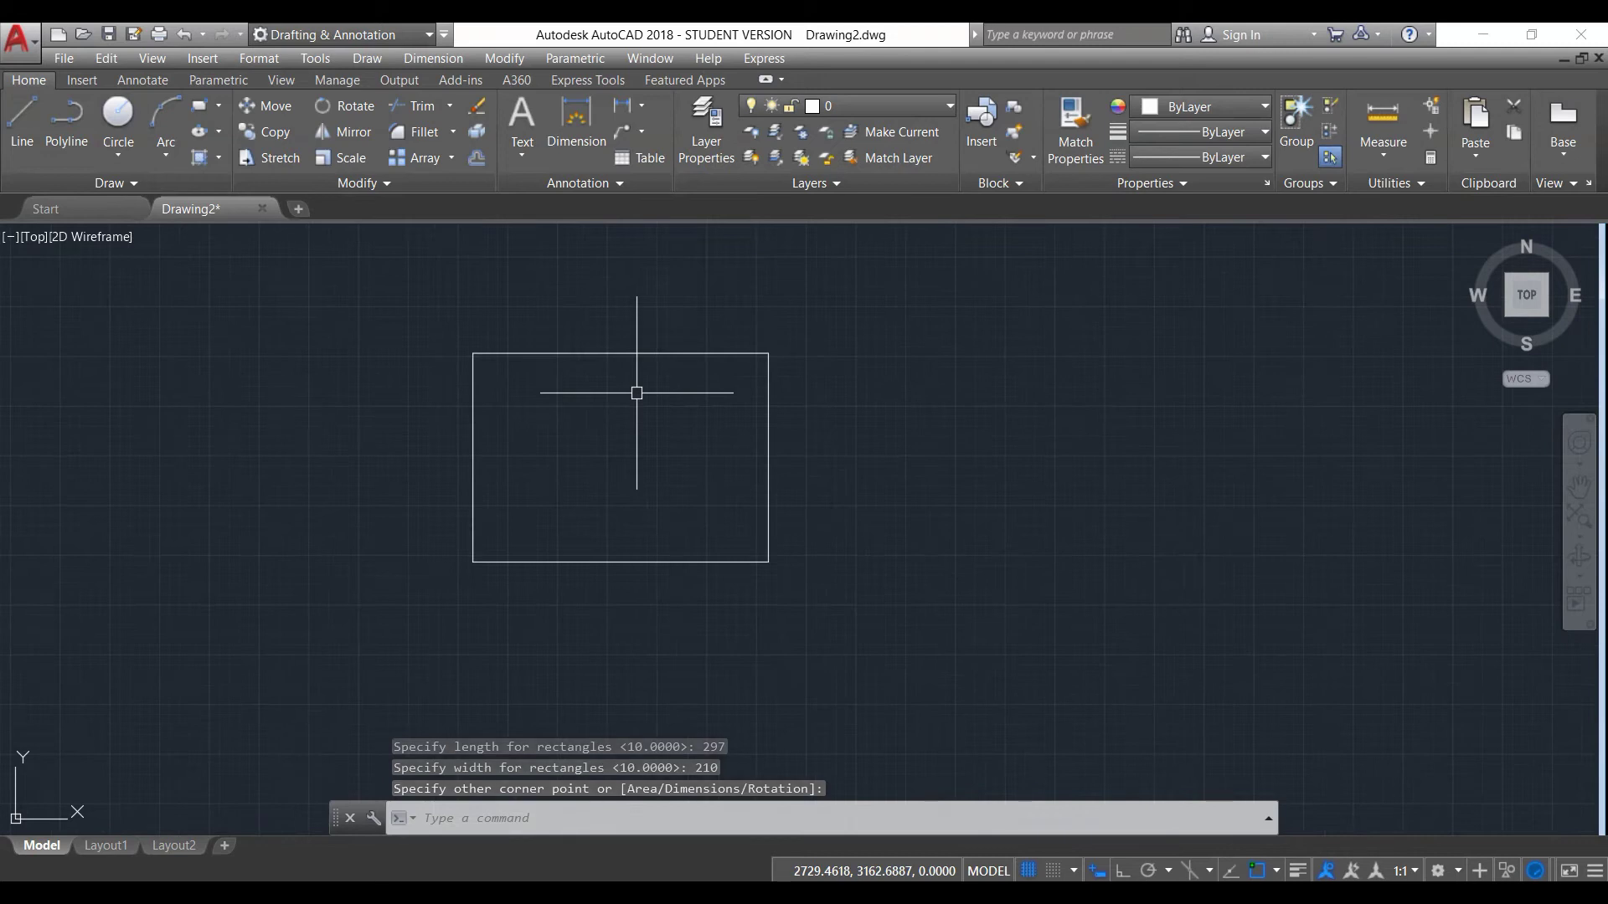
# Set the model-space limits to the rectangle's corners, 0,0 and 420,297.
pyautogui.write('LIMITS')
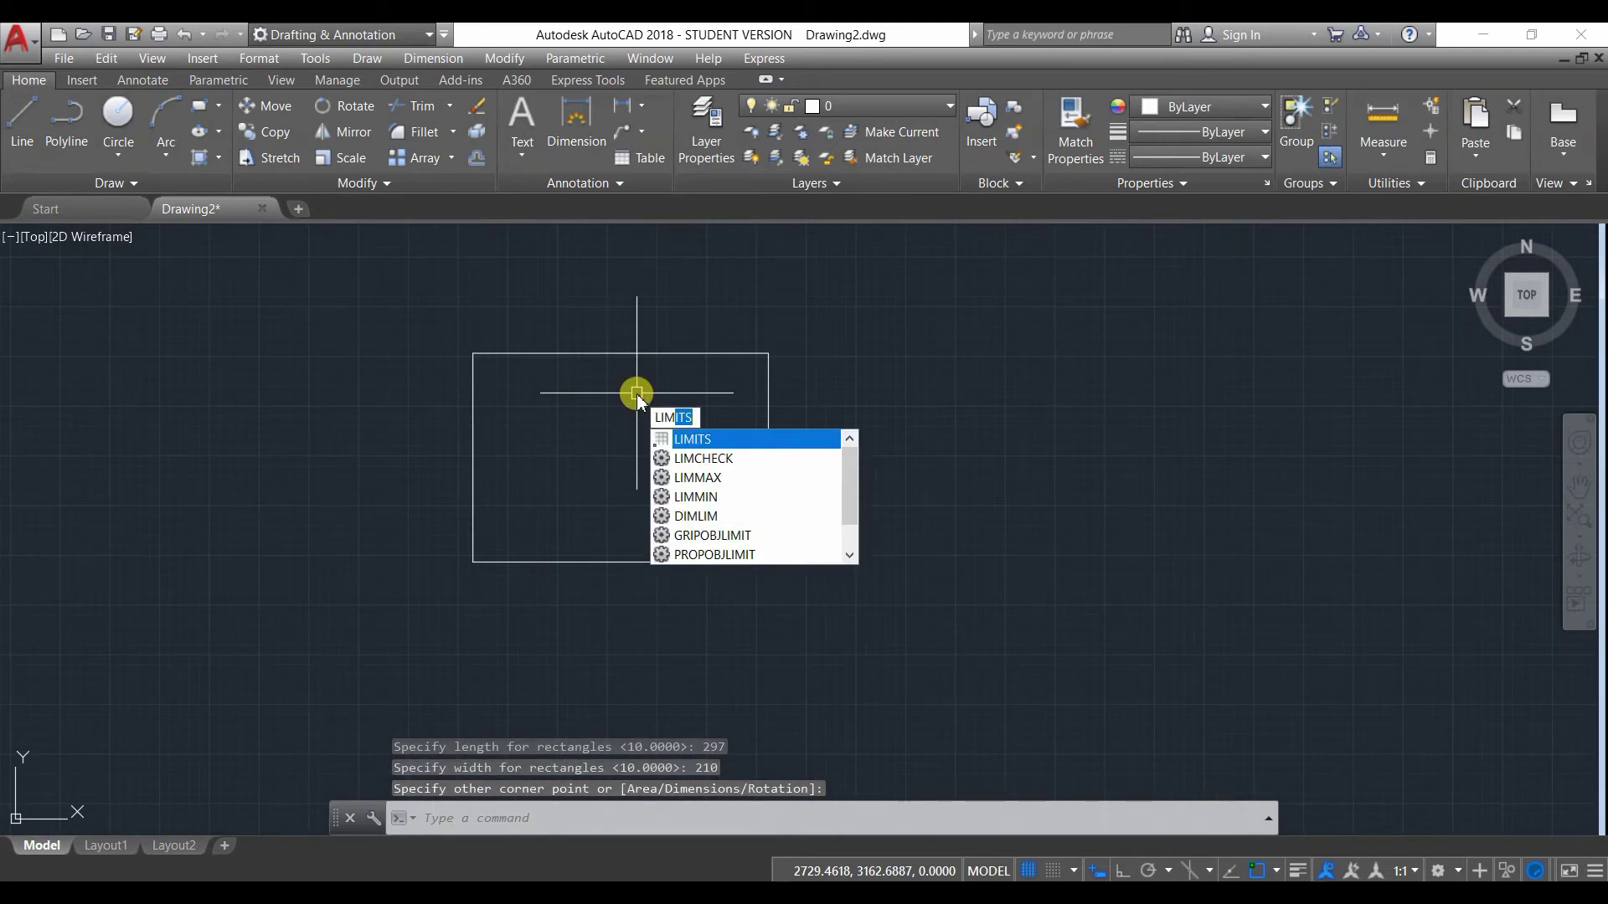
pyautogui.press('Return')
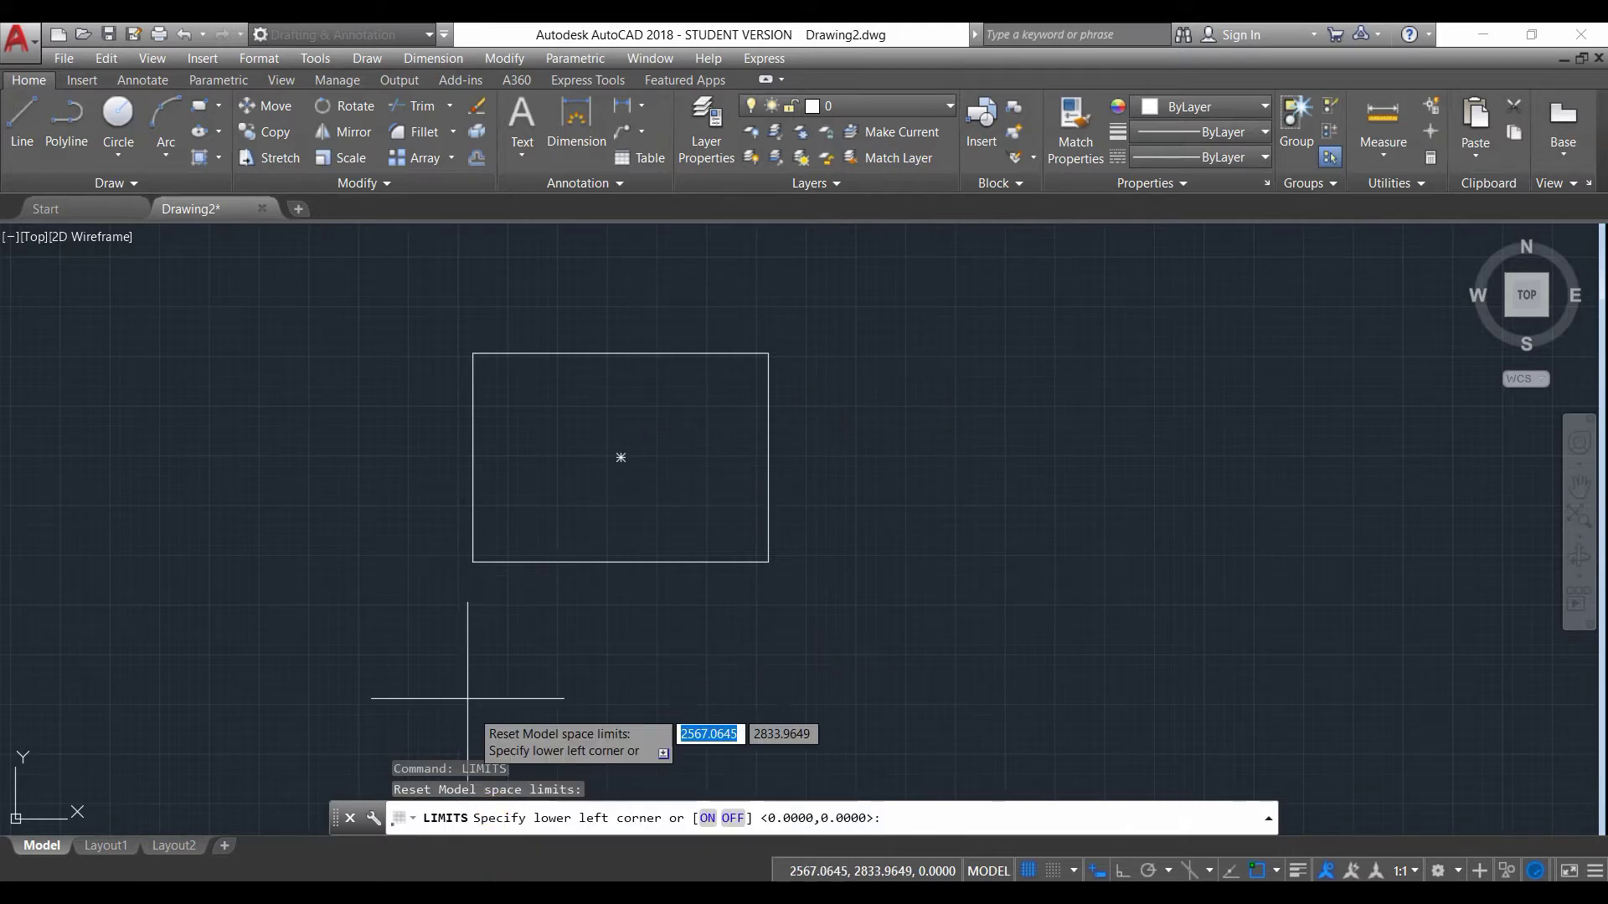
pyautogui.click(473, 562)
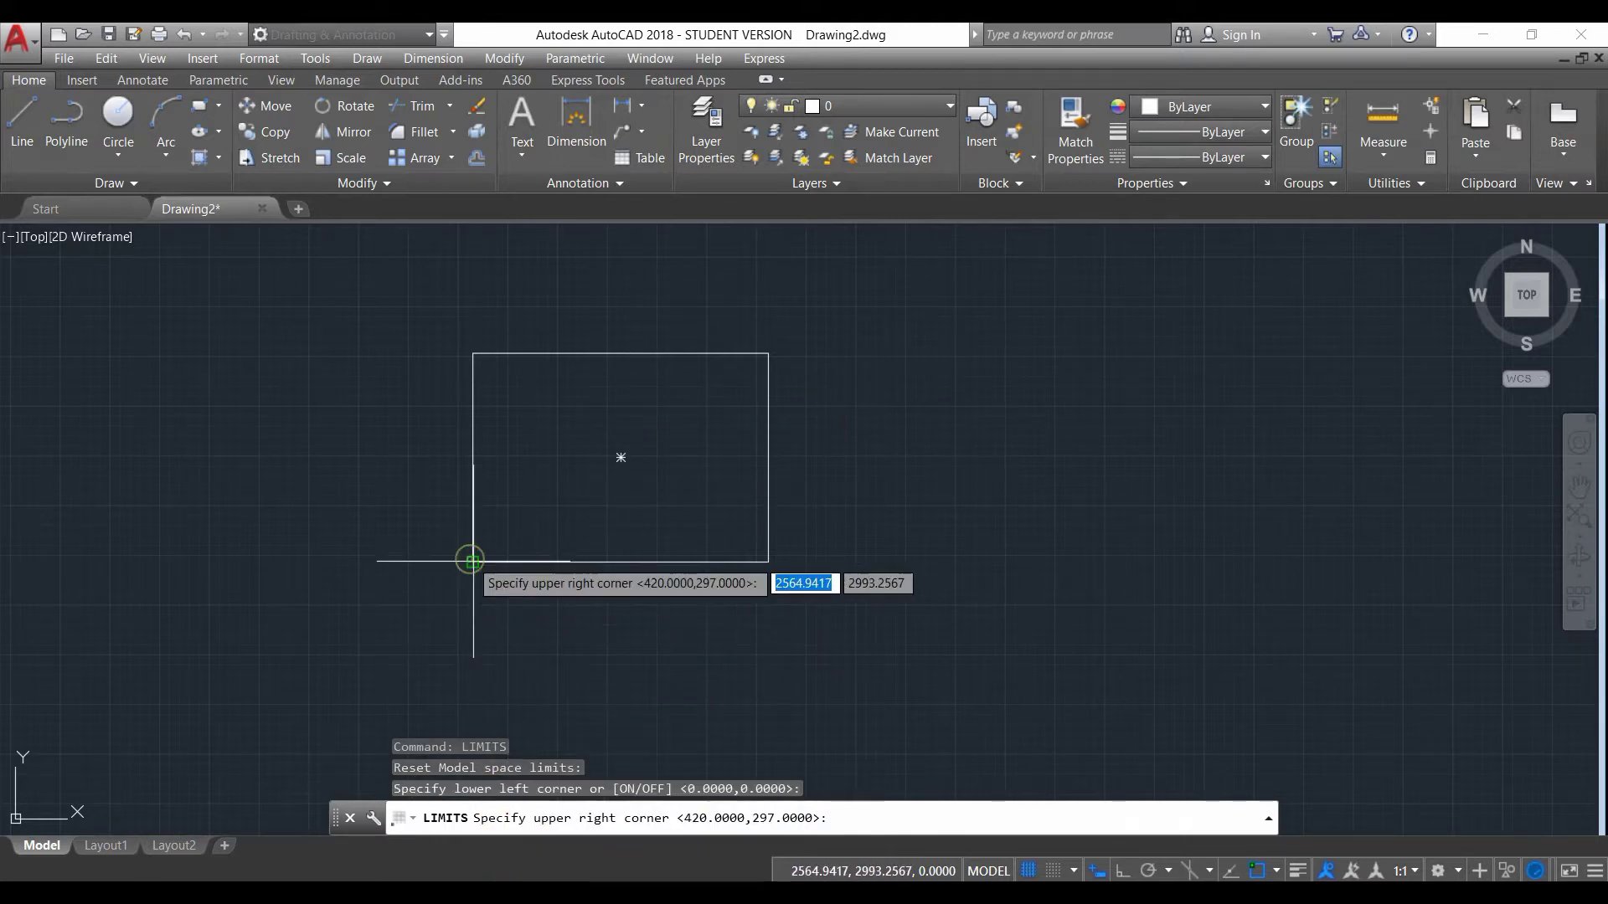
pyautogui.click(768, 353)
pyautogui.scroll(-2, 700, 501)
pyautogui.scroll(2, 675, 419)
# Sketch a six-point zigzag line starting inside the rectangle and running out past its right side.
pyautogui.click(22, 118)
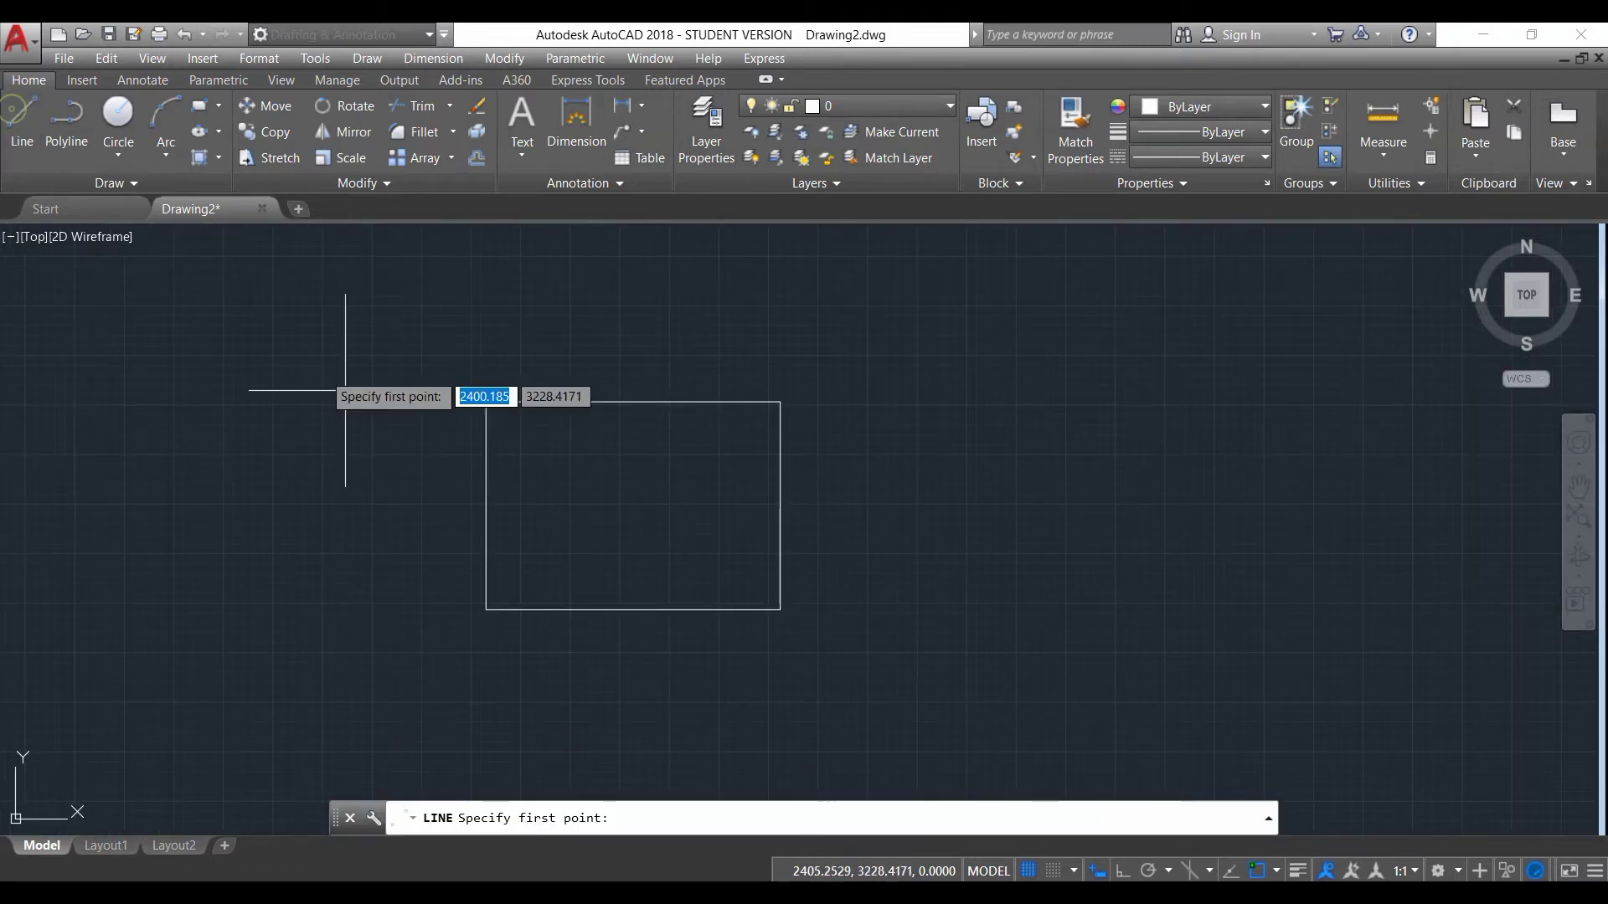
pyautogui.click(514, 519)
pyautogui.click(589, 414)
pyautogui.click(912, 609)
pyautogui.click(979, 372)
pyautogui.click(1110, 438)
pyautogui.click(1185, 621)
pyautogui.rightClick(1008, 501)
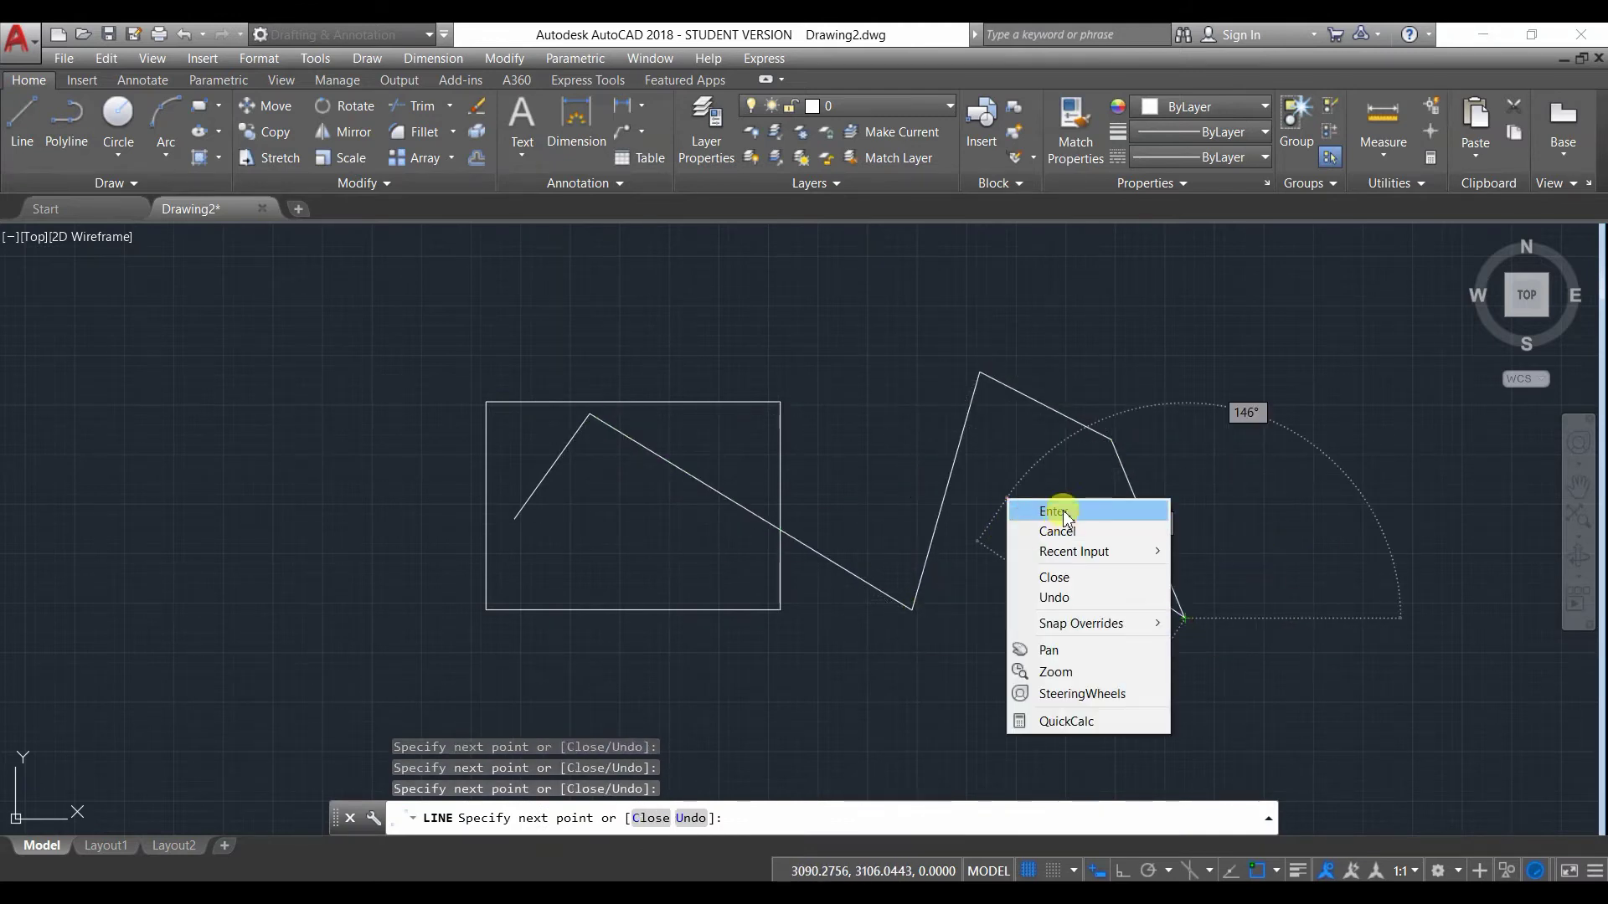
pyautogui.click(1062, 506)
pyautogui.scroll(-2, 873, 520)
pyautogui.scroll(2, 718, 503)
pyautogui.scroll(-2, 717, 503)
pyautogui.scroll(2, 736, 478)
pyautogui.scroll(-2, 737, 486)
pyautogui.scroll(2, 764, 455)
pyautogui.scroll(-2, 768, 459)
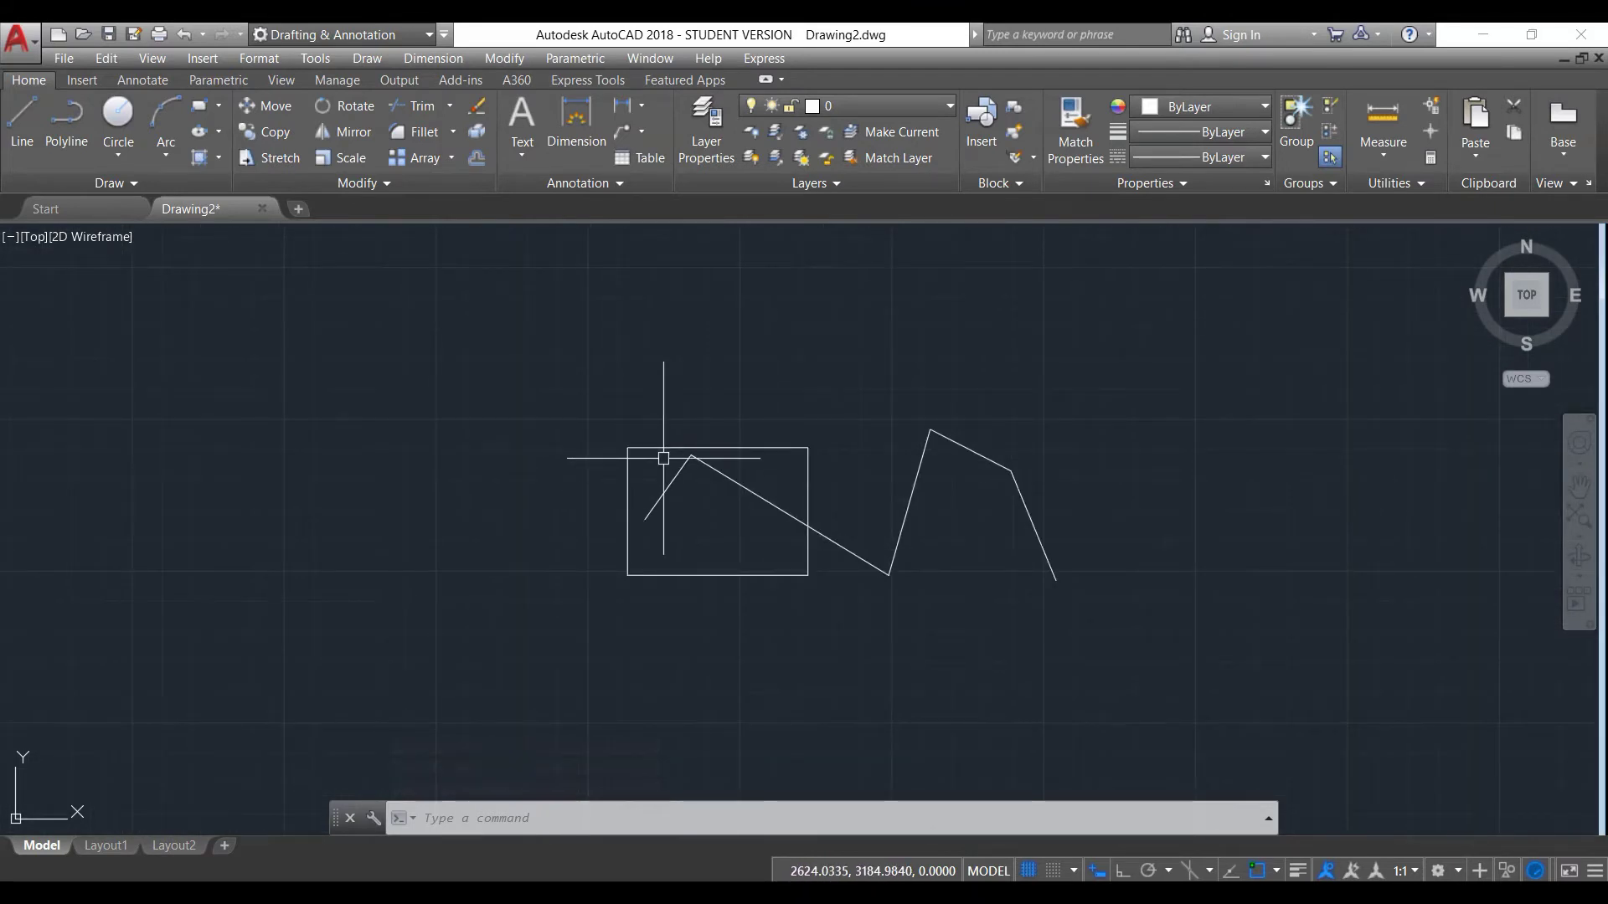
# Turn model-space limits checking ON.
pyautogui.write('l')
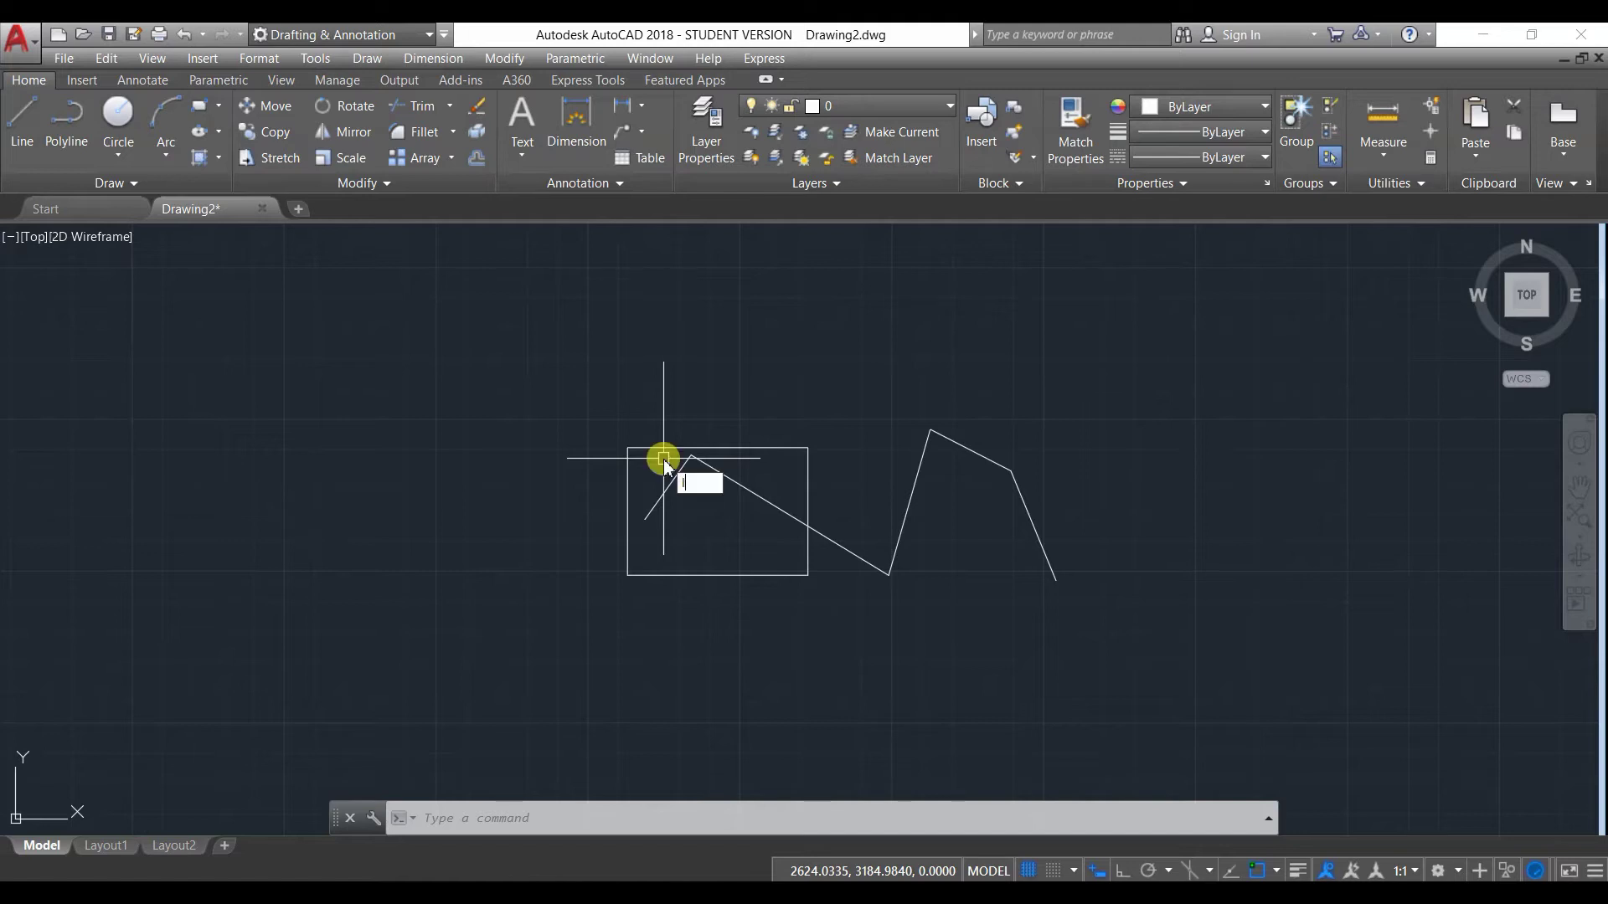
pyautogui.write('imi')
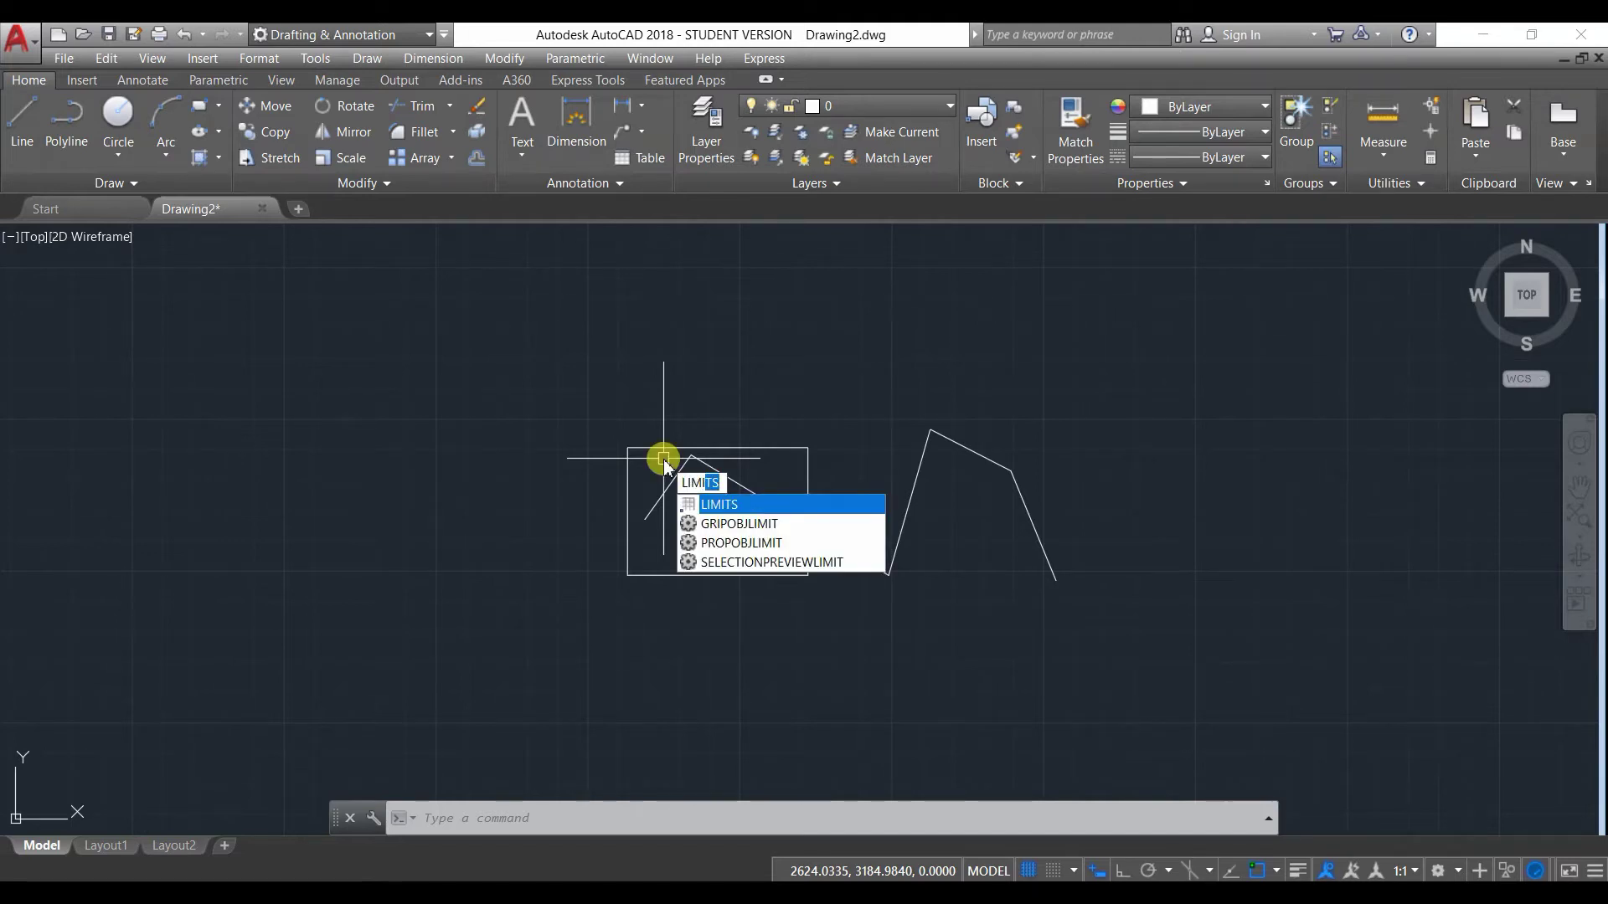
pyautogui.press('Return')
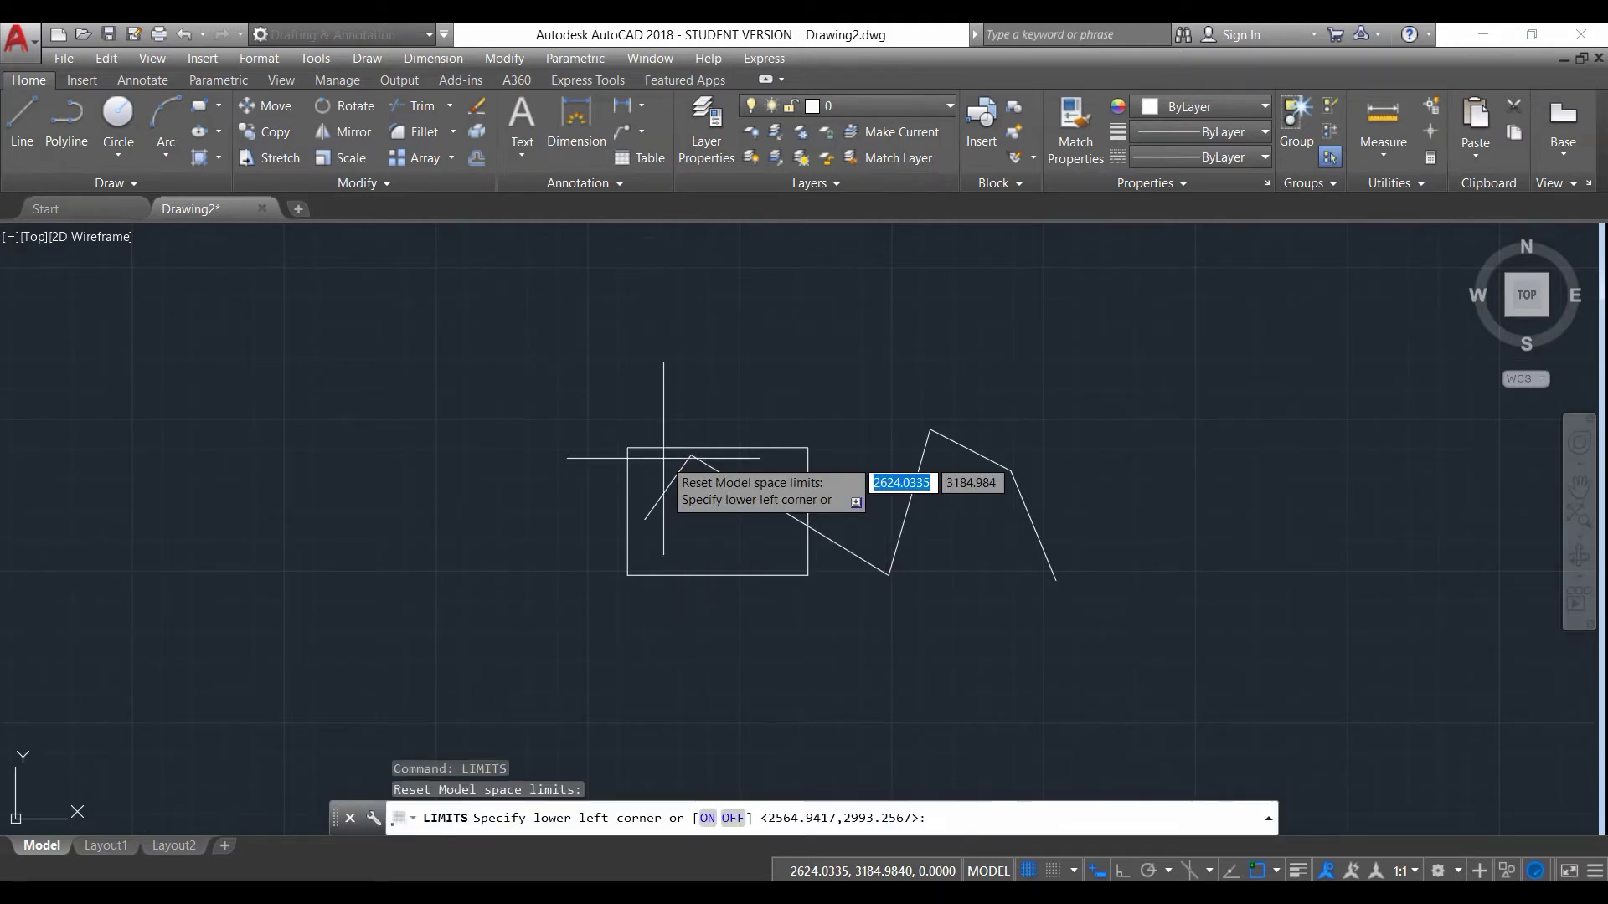
pyautogui.write('on')
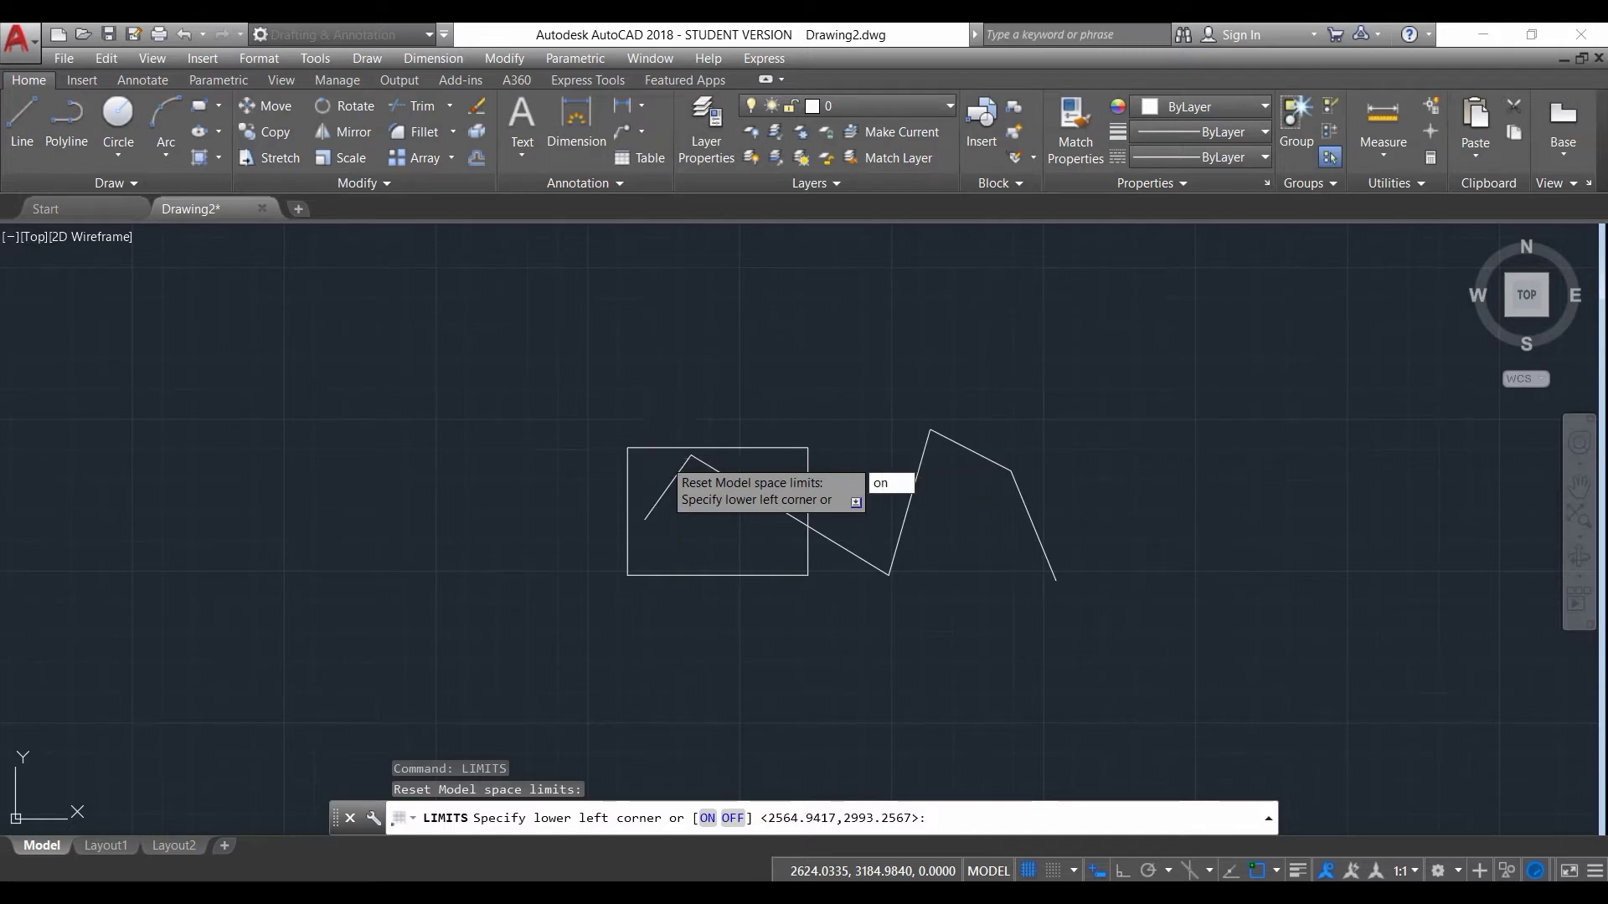
pyautogui.press('Return')
# Delete the earlier zigzag lines, including the short line inside the rectangle.
pyautogui.click(946, 439)
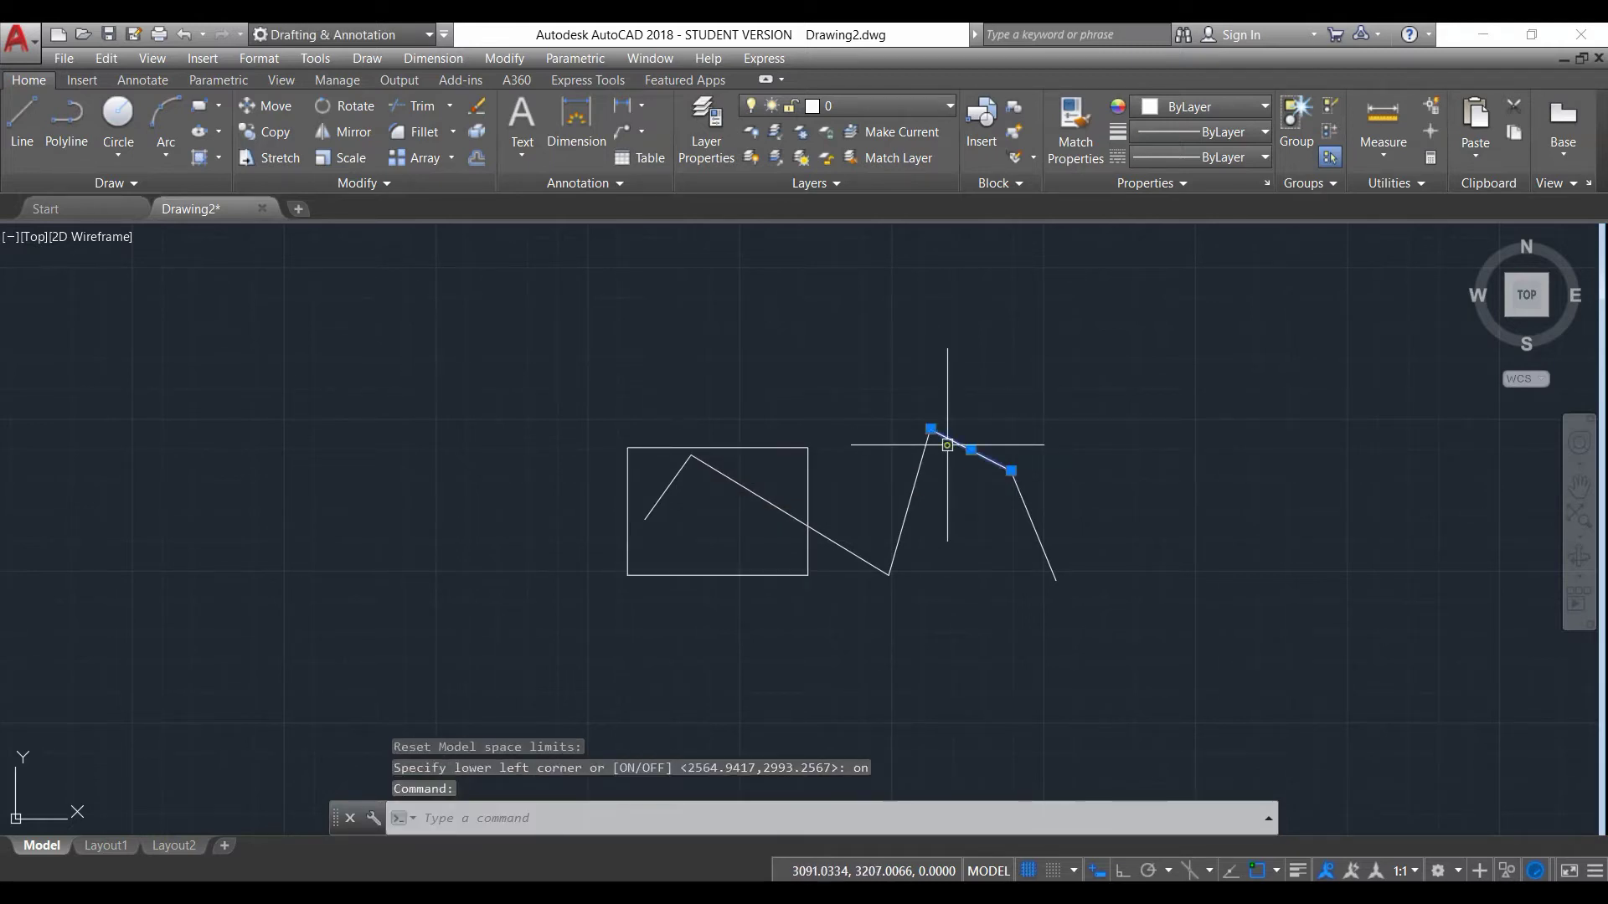
pyautogui.click(1119, 640)
pyautogui.click(881, 411)
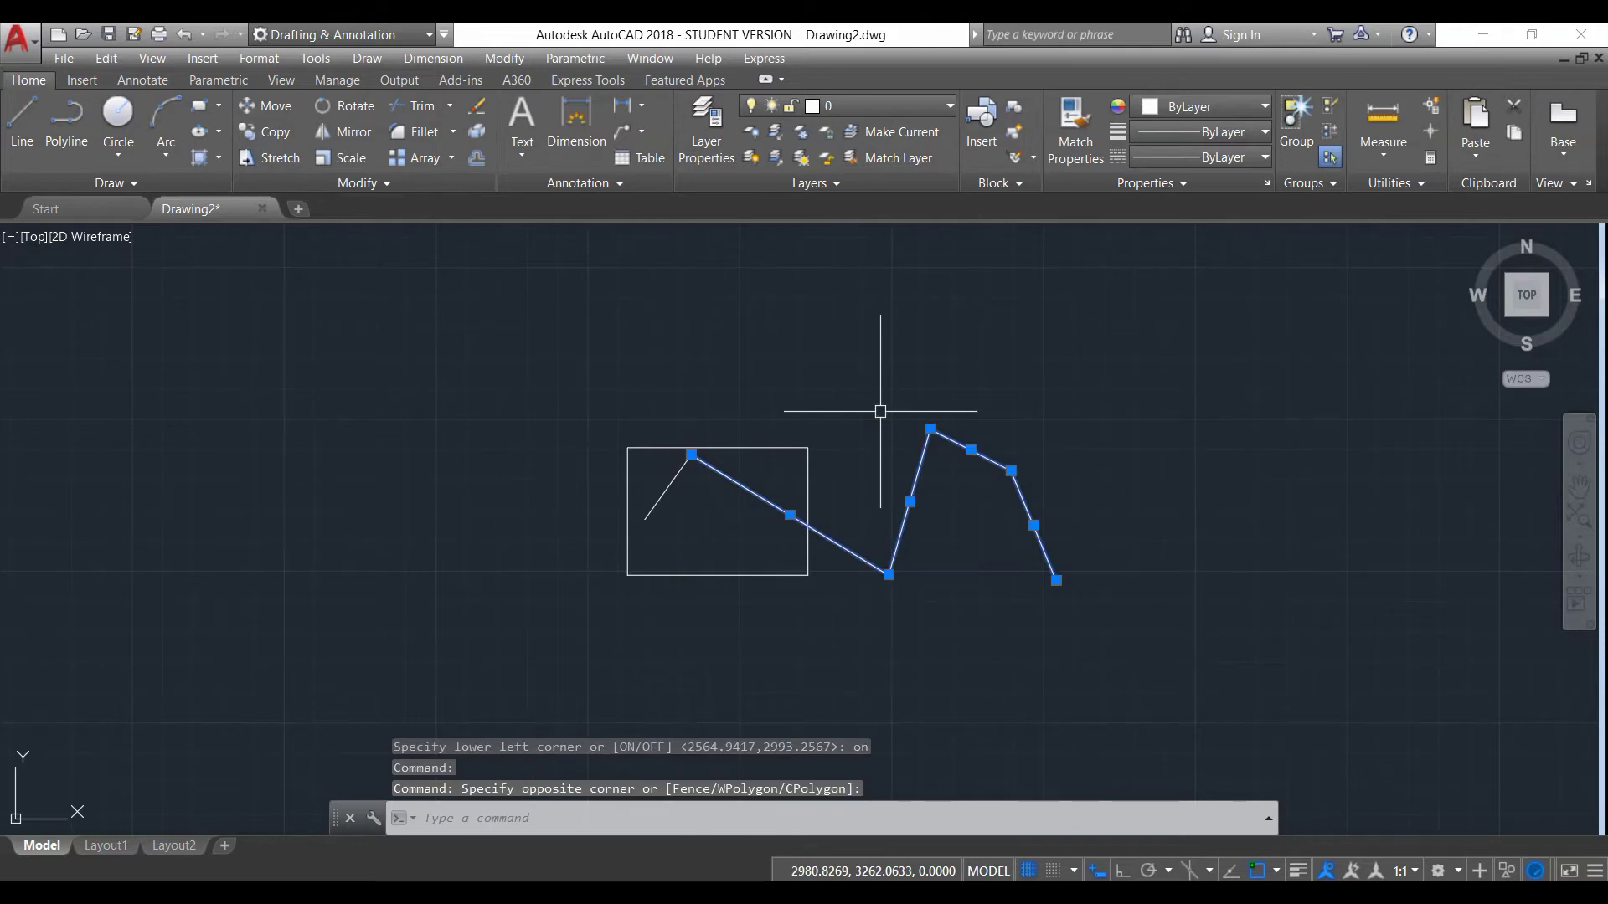
pyautogui.press('Delete')
pyautogui.click(674, 479)
pyautogui.press('Delete')
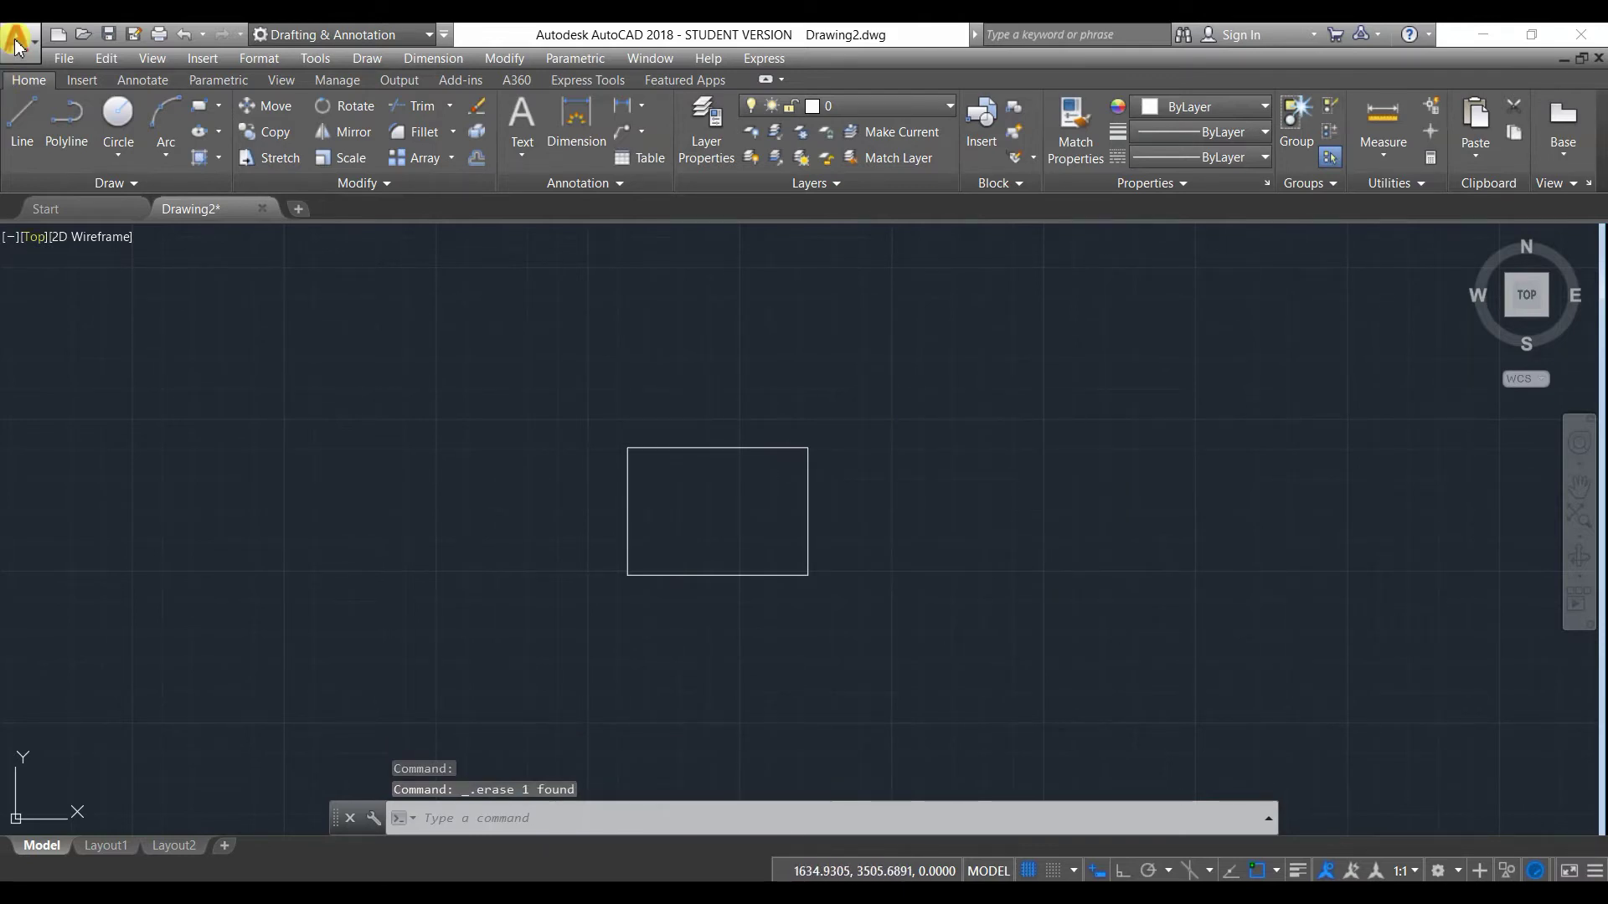
# Draw a new zigzag line entirely inside the rectangle; the point picked outside the limits is rejected.
pyautogui.click(23, 117)
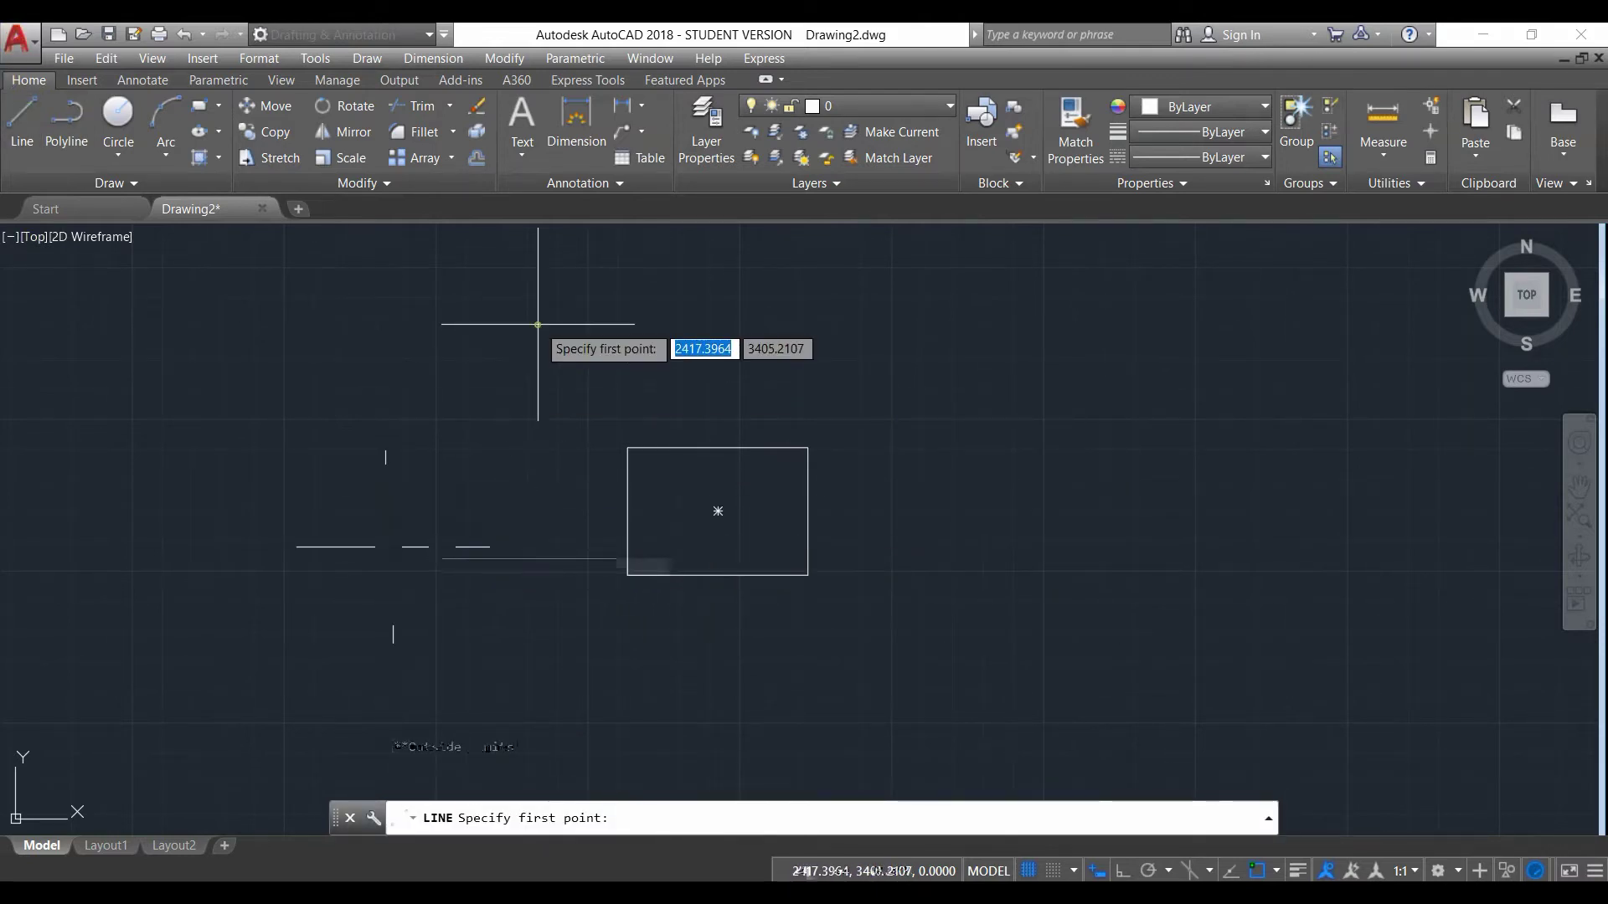
pyautogui.click(538, 324)
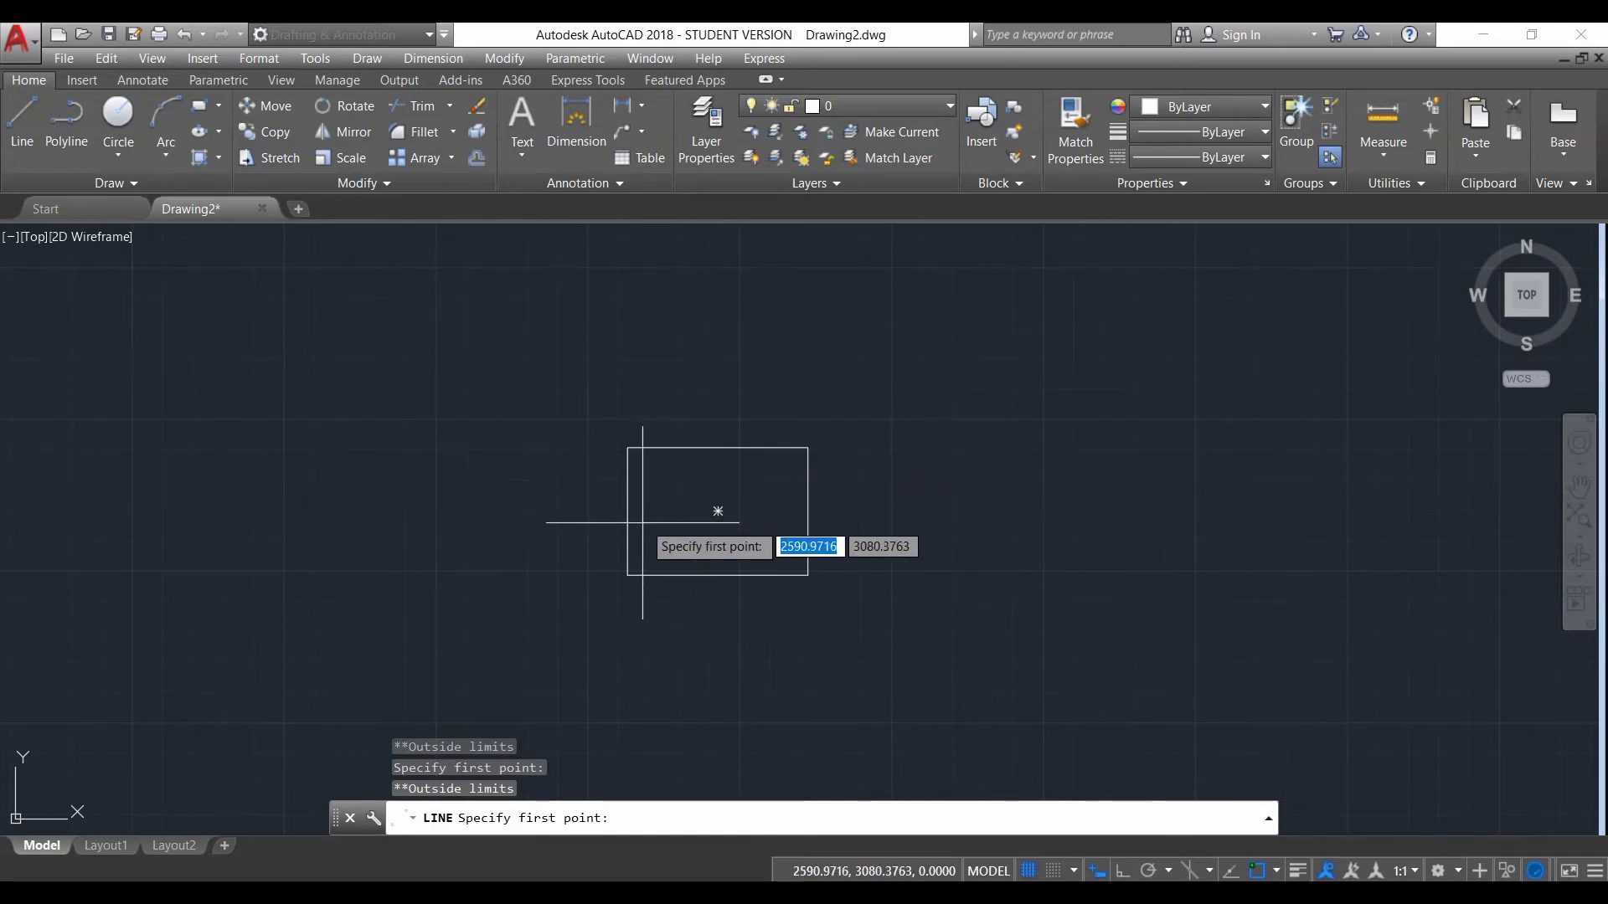
pyautogui.click(643, 524)
pyautogui.click(685, 477)
pyautogui.click(723, 547)
pyautogui.click(742, 482)
pyautogui.click(776, 543)
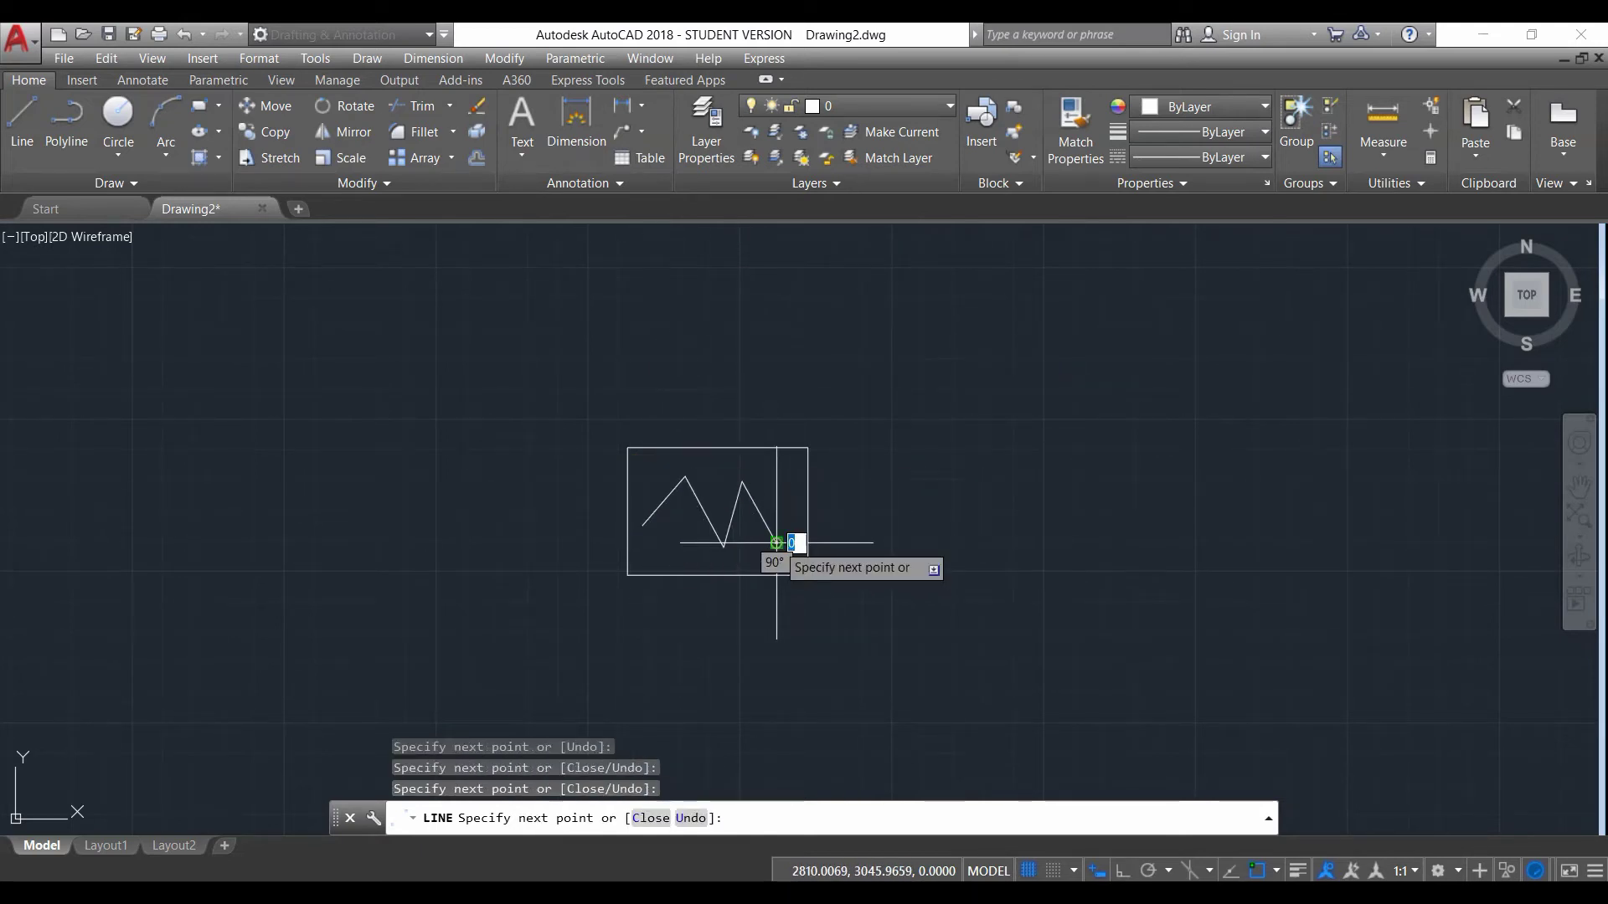
pyautogui.click(775, 475)
pyautogui.rightClick(800, 498)
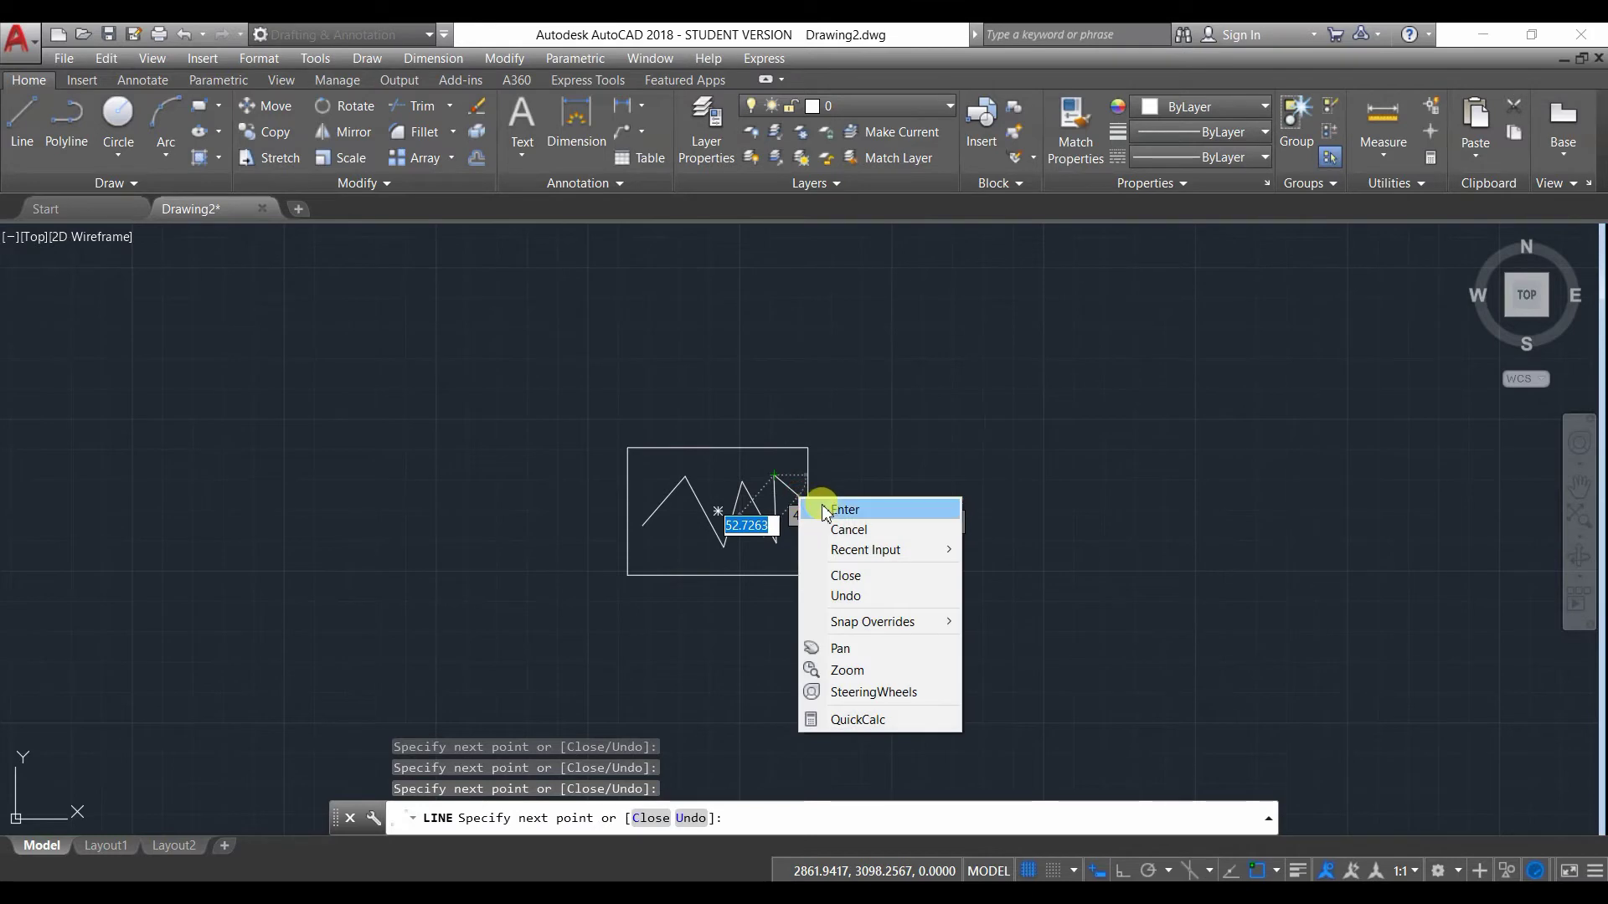
pyautogui.click(826, 511)
pyautogui.scroll(2, 702, 410)
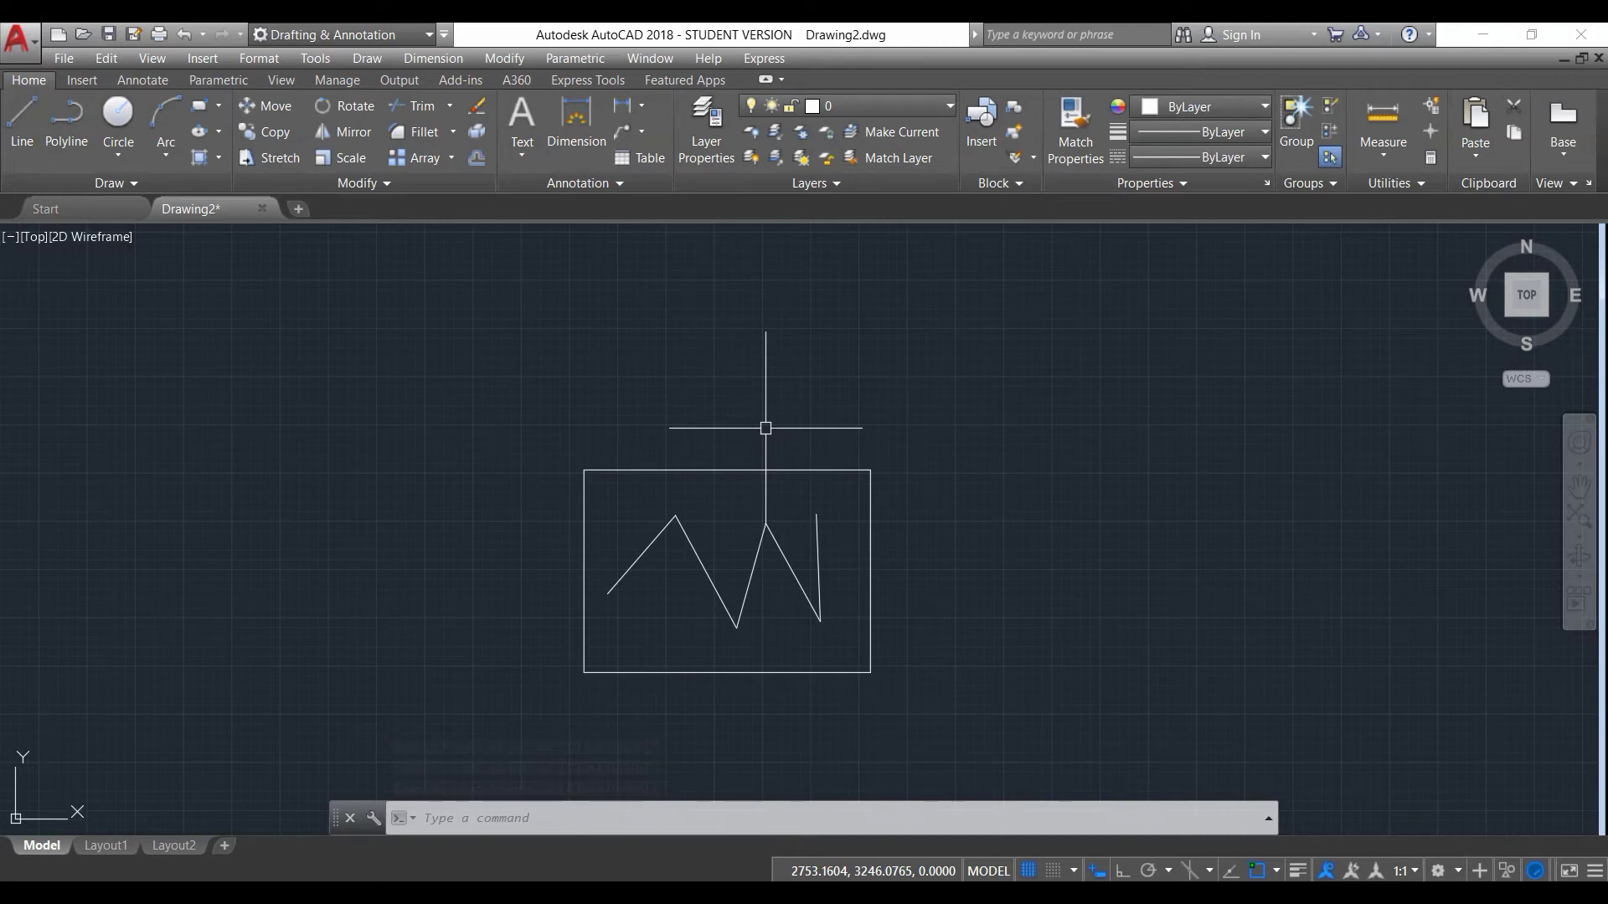
pyautogui.scroll(-4, 634, 489)
pyautogui.scroll(4, 742, 587)
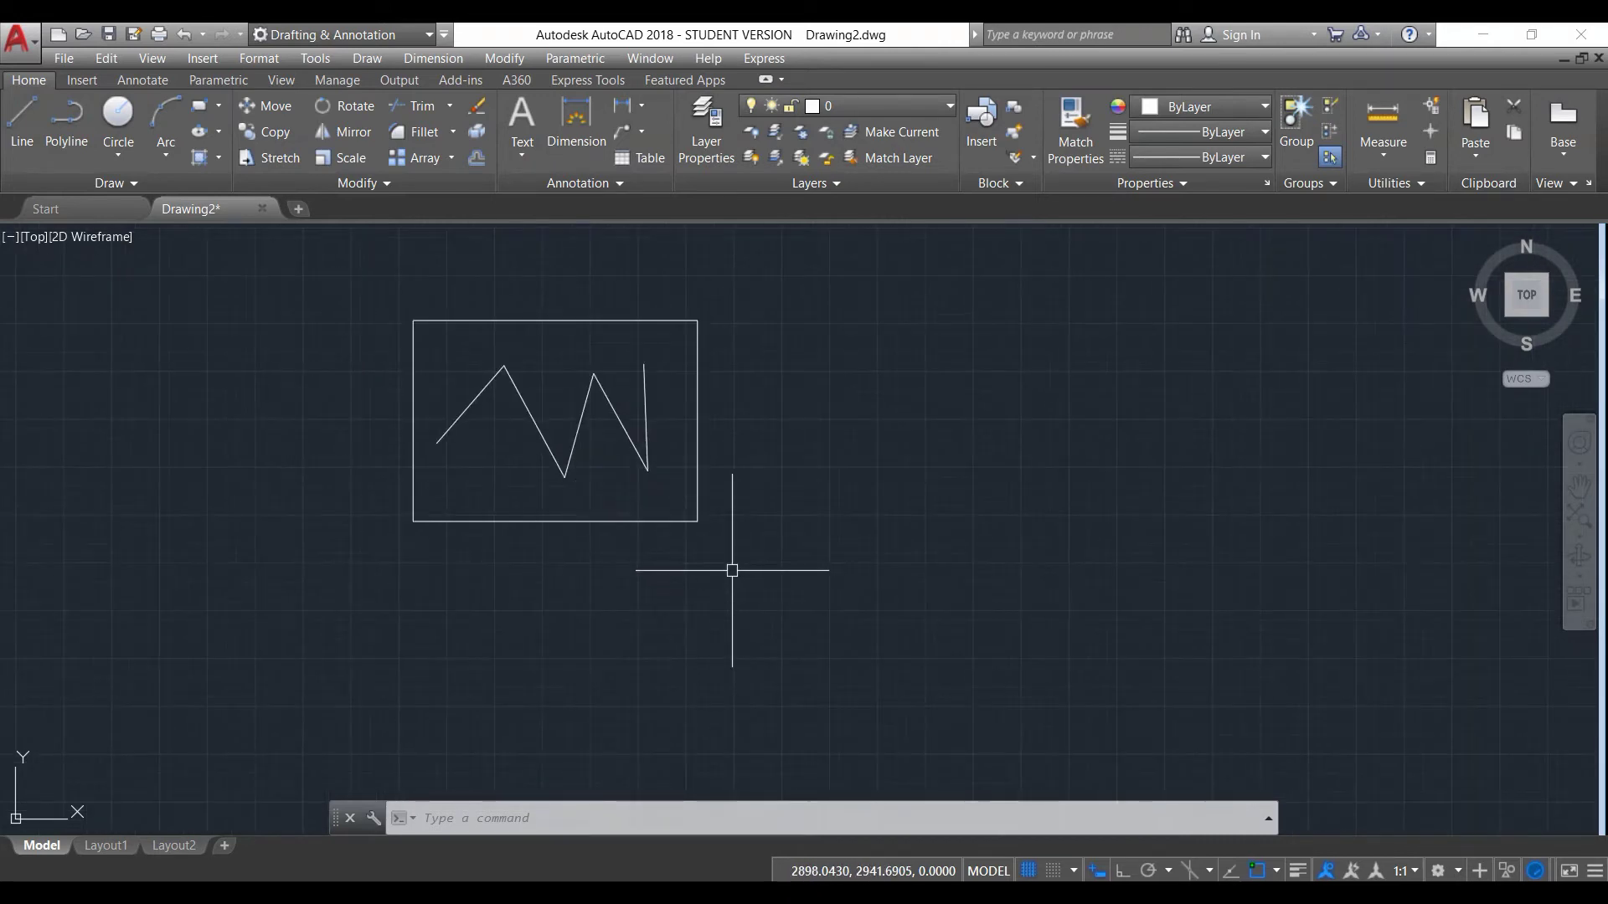
# Rotate the rectangle and zigzag 90° about the rectangle's lower-left corner.
pyautogui.write('RO')
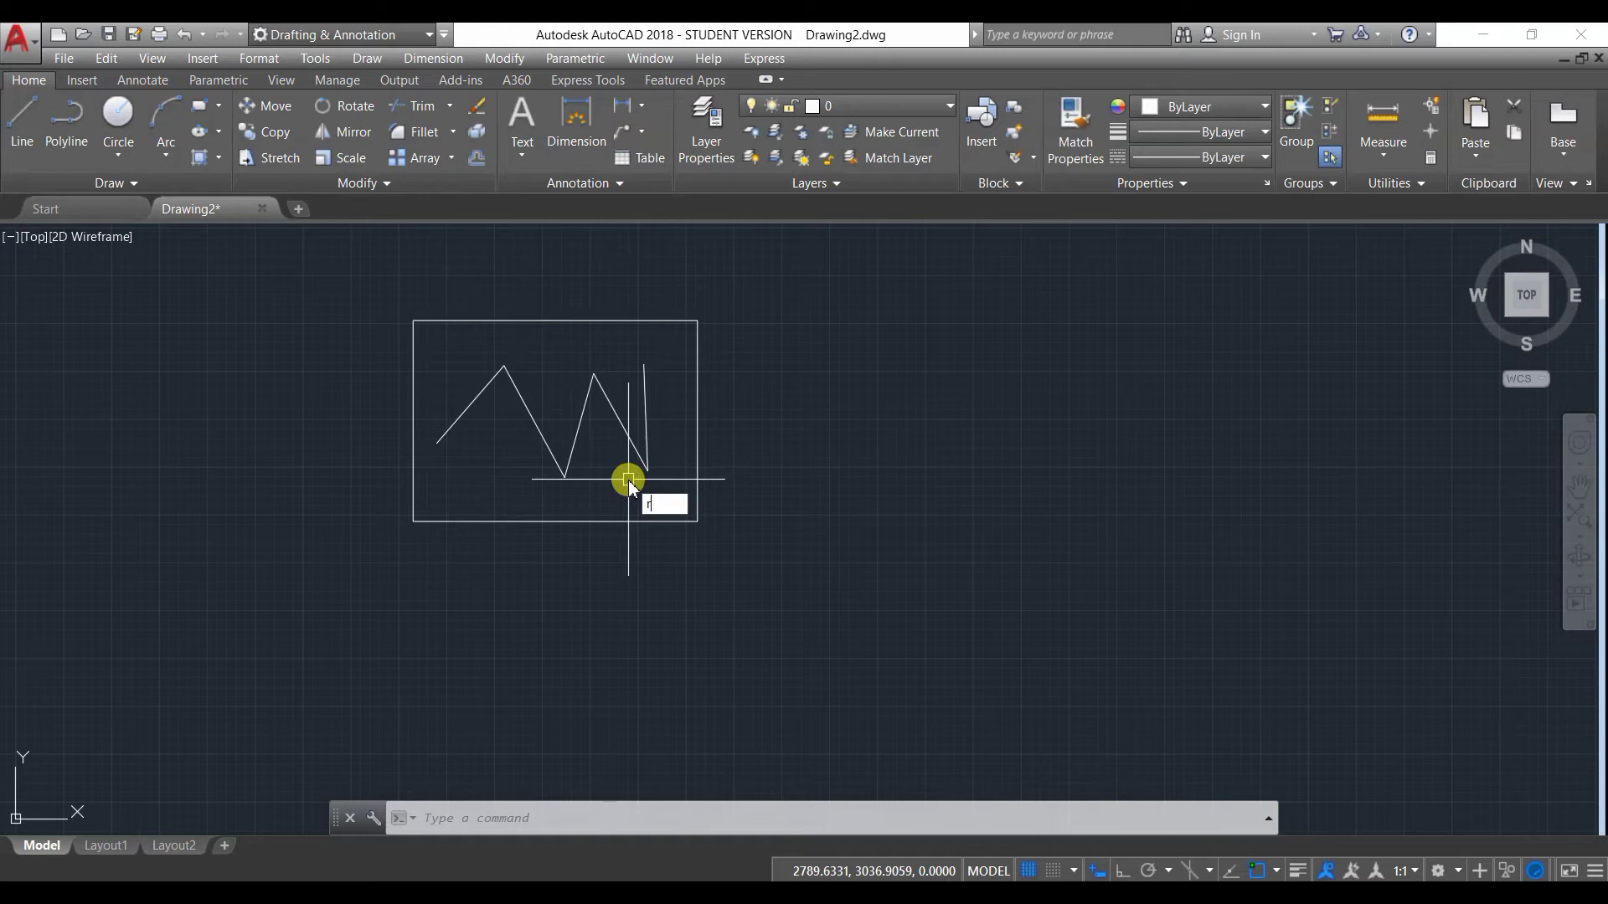
pyautogui.press('Return')
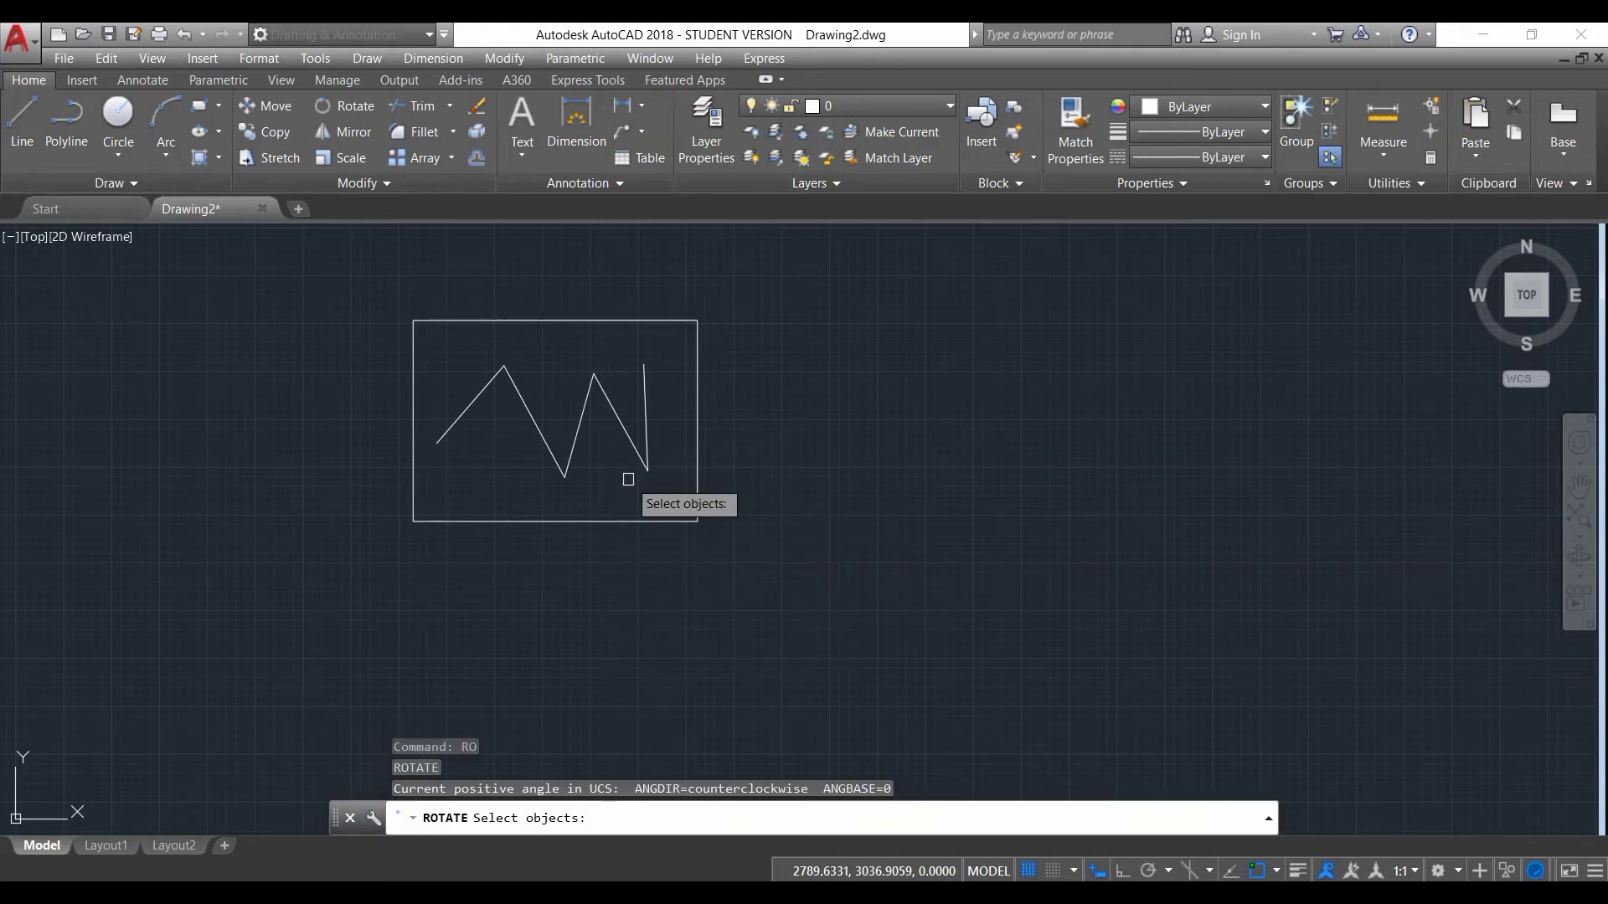
pyautogui.click(765, 575)
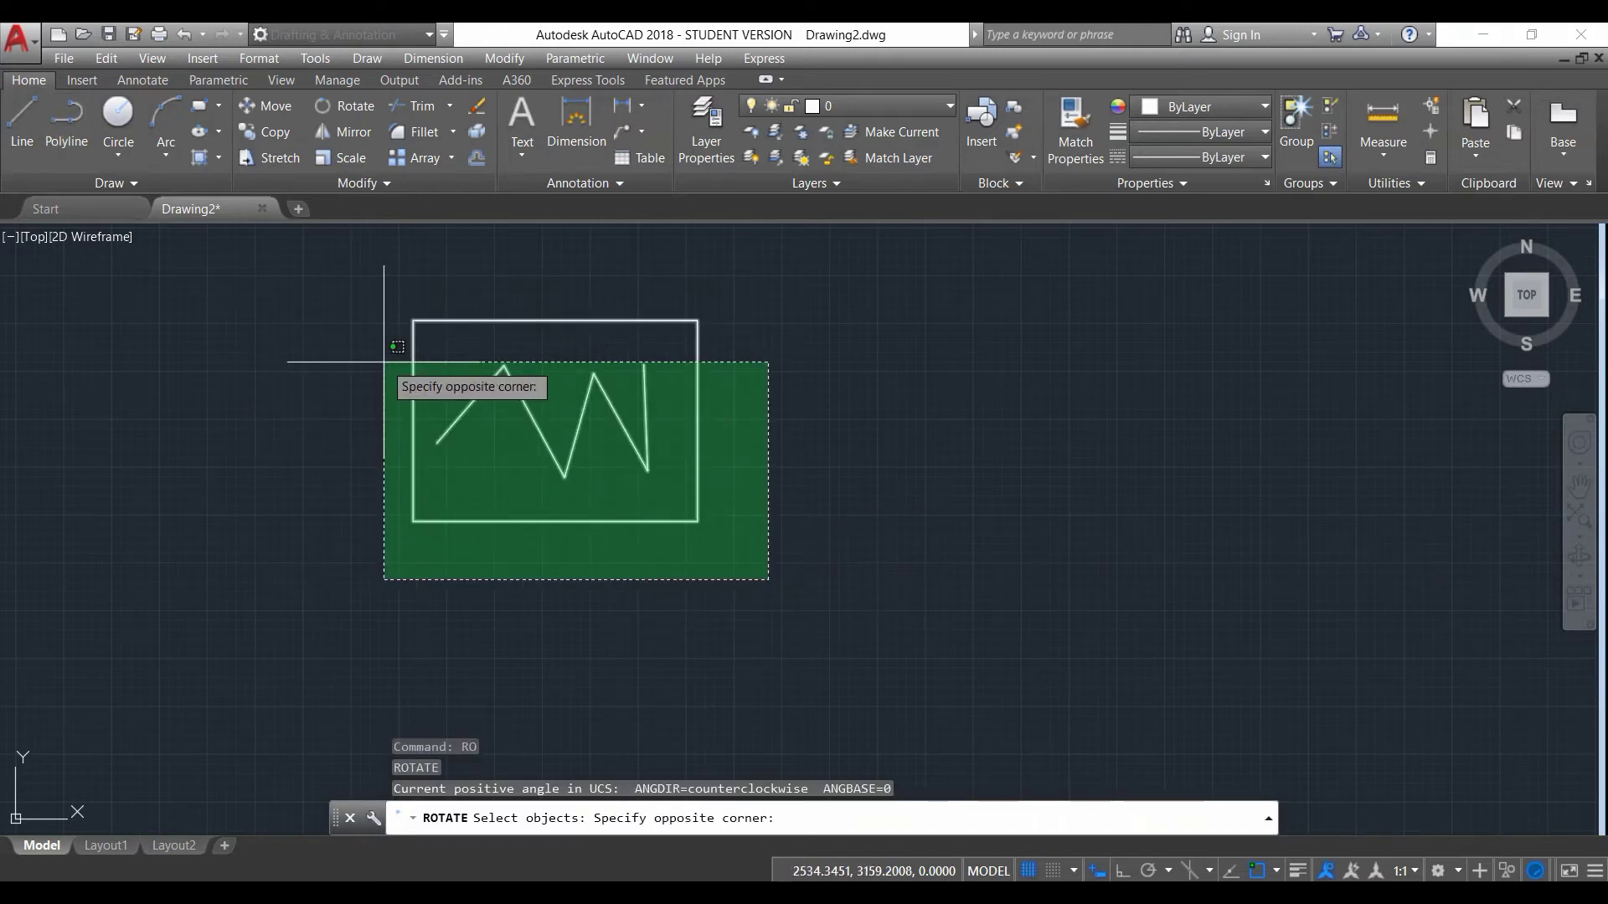
pyautogui.click(372, 339)
pyautogui.press('Return')
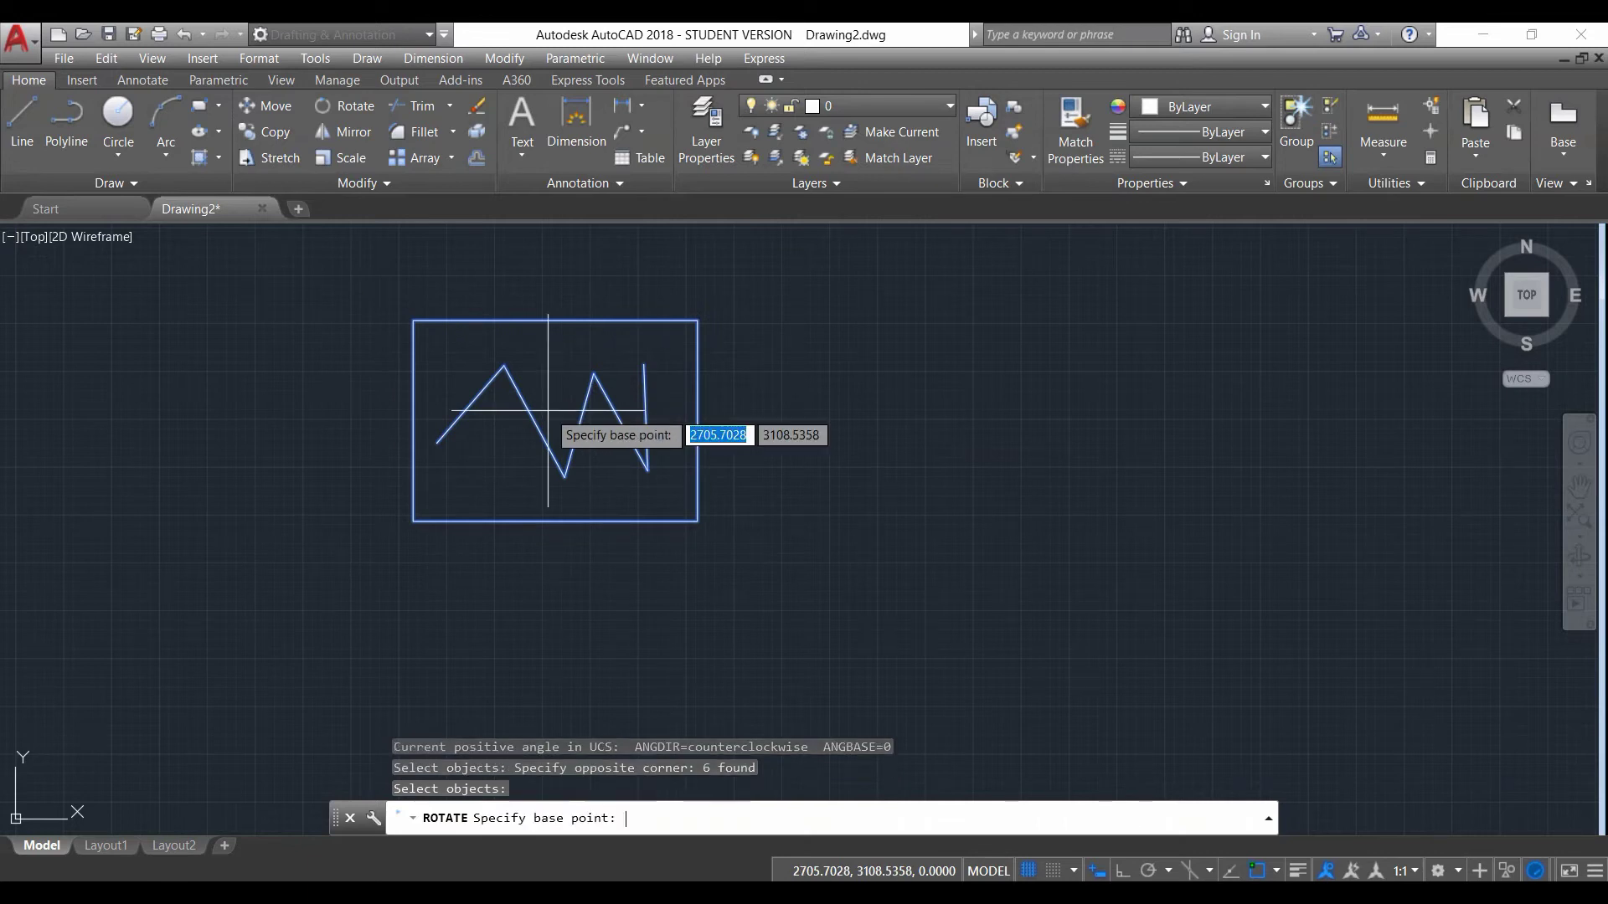
pyautogui.click(412, 521)
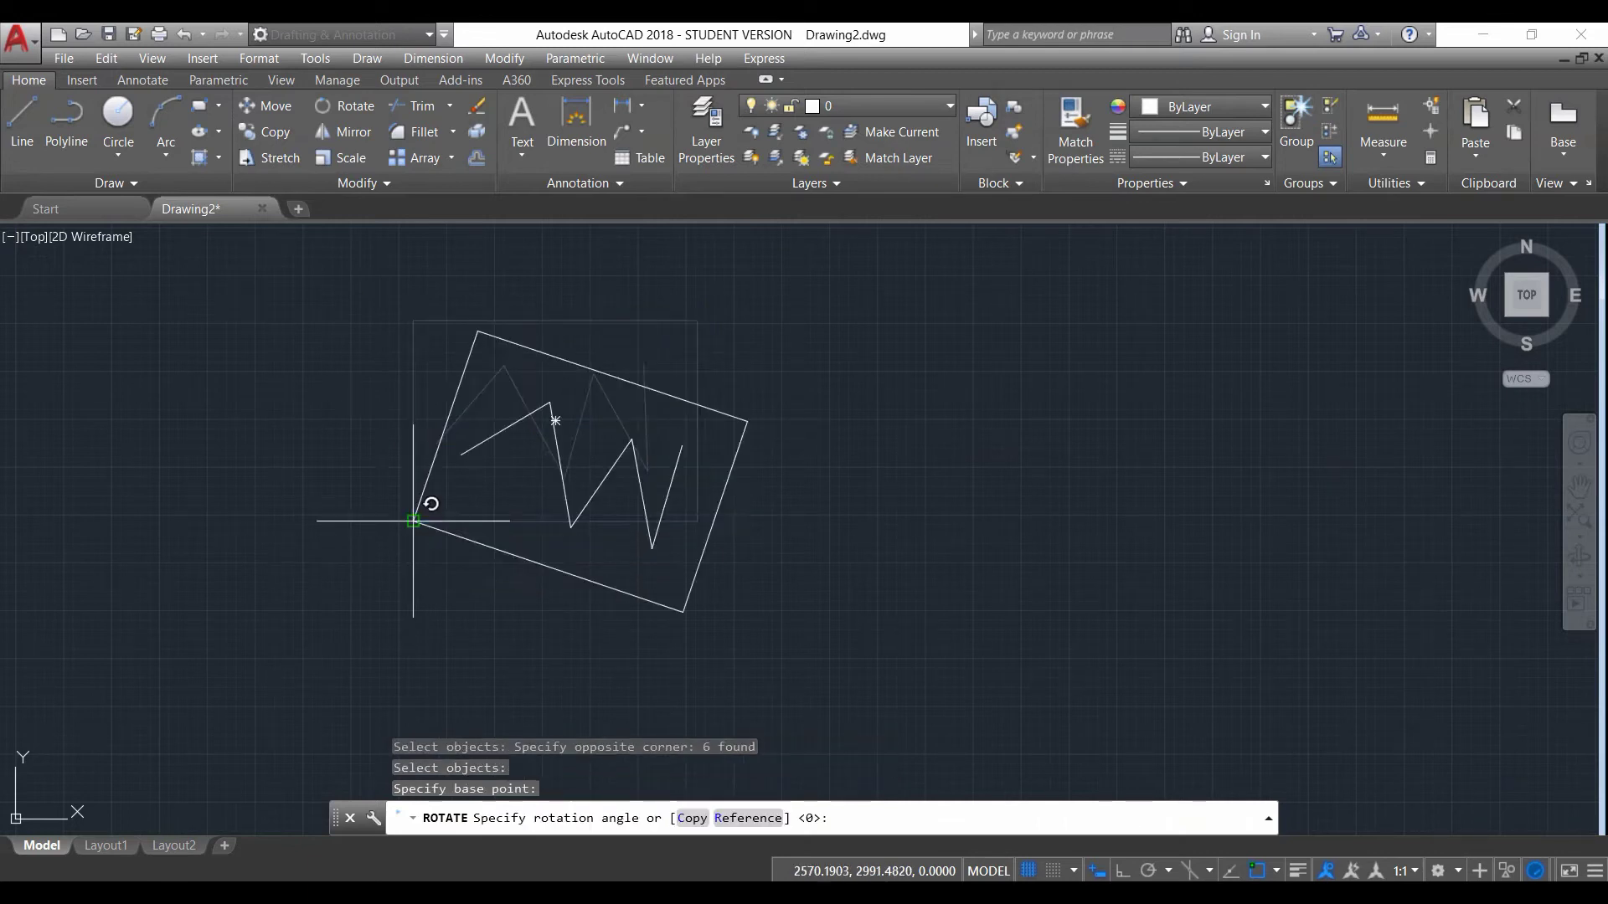
pyautogui.write('90')
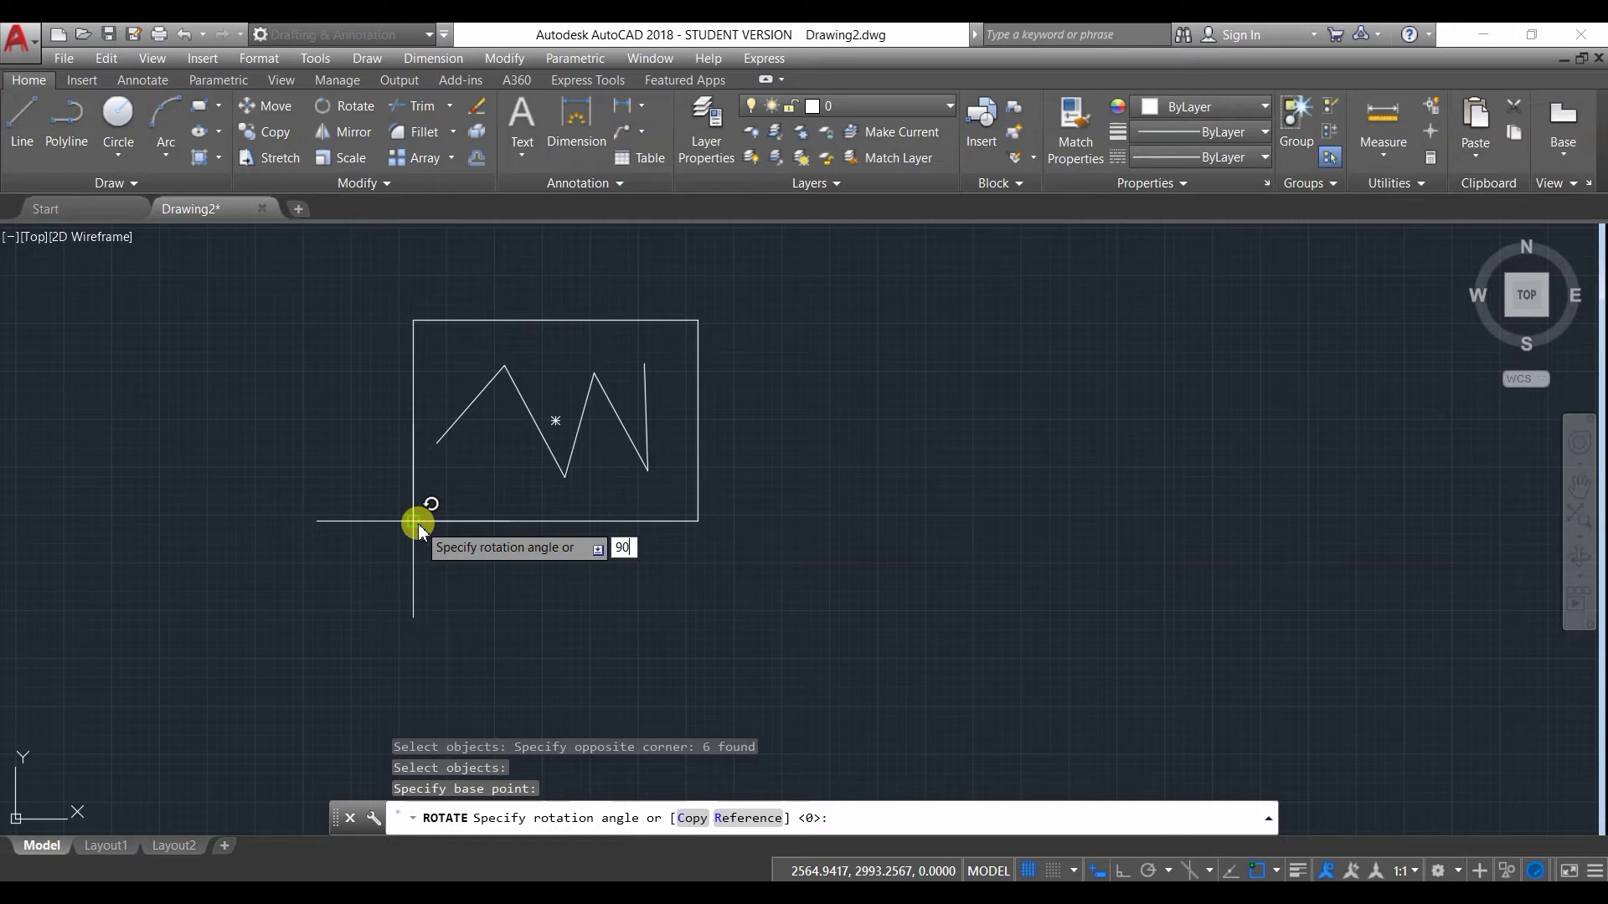
pyautogui.press('Return')
# Window-select the objects around the rotated zigzag.
pyautogui.scroll(-3, 418, 523)
pyautogui.click(448, 507)
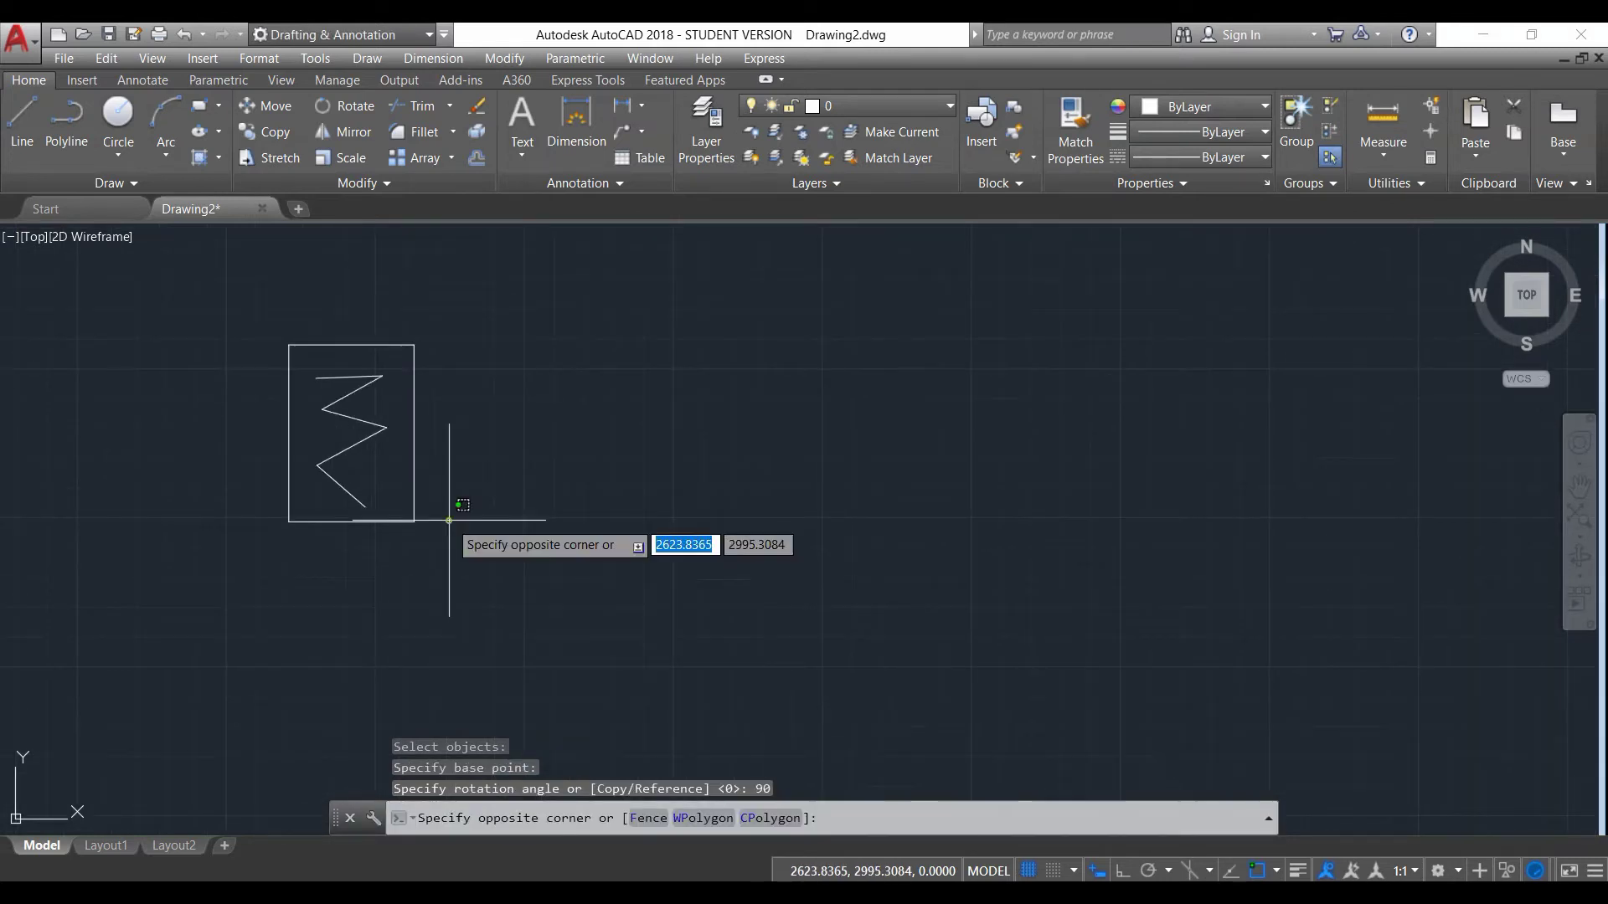
pyautogui.click(325, 497)
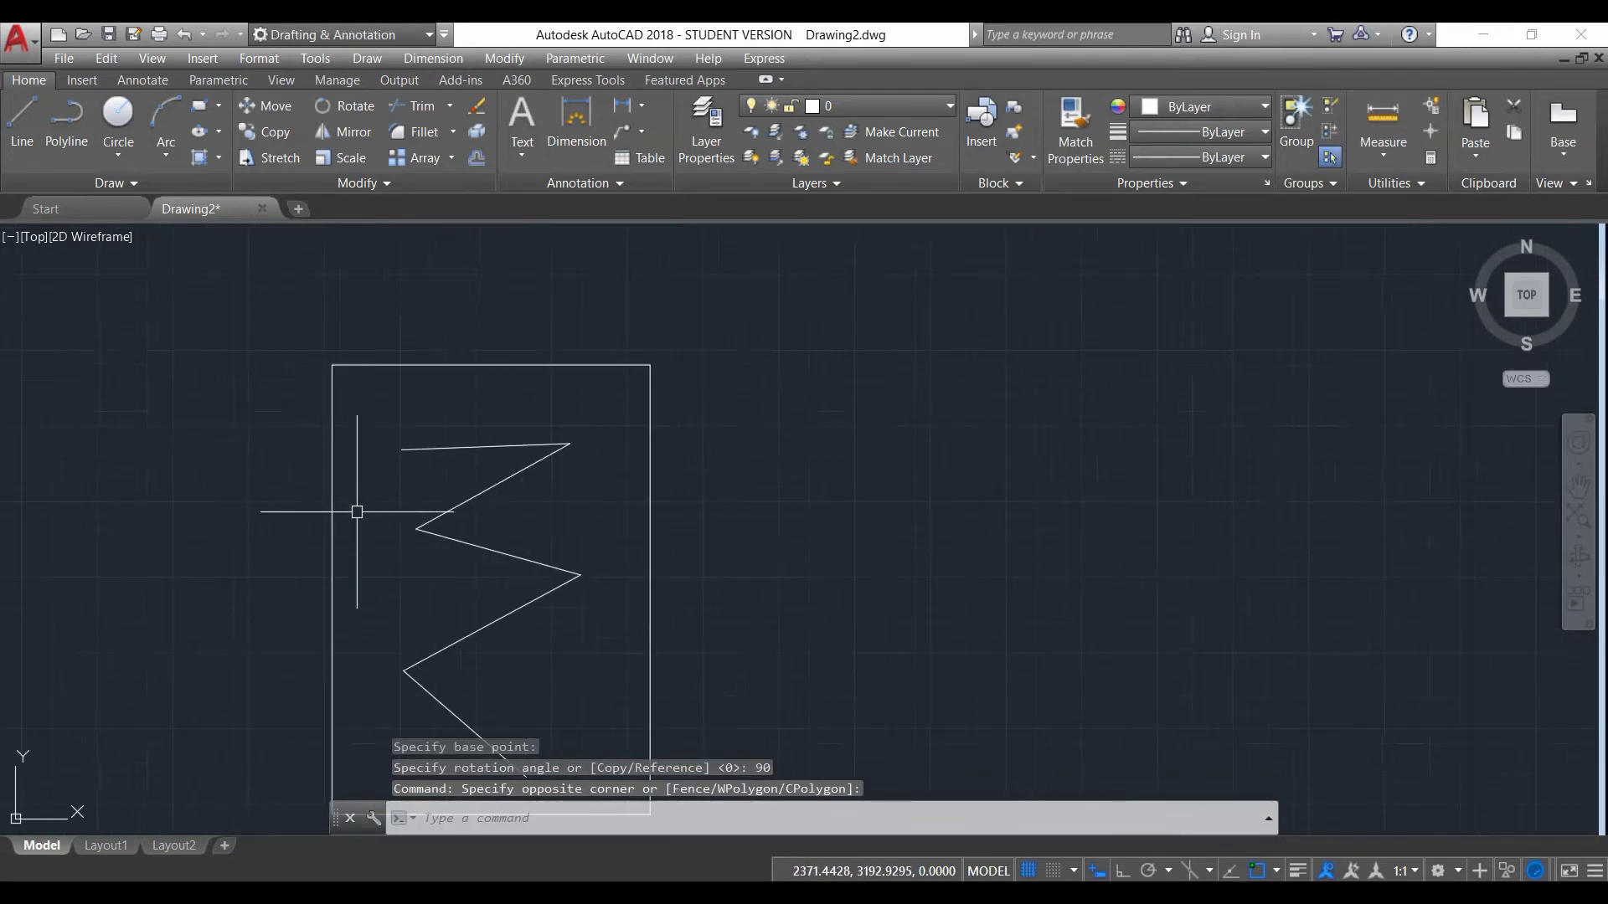
pyautogui.scroll(4, 575, 603)
pyautogui.scroll(-2, 574, 603)
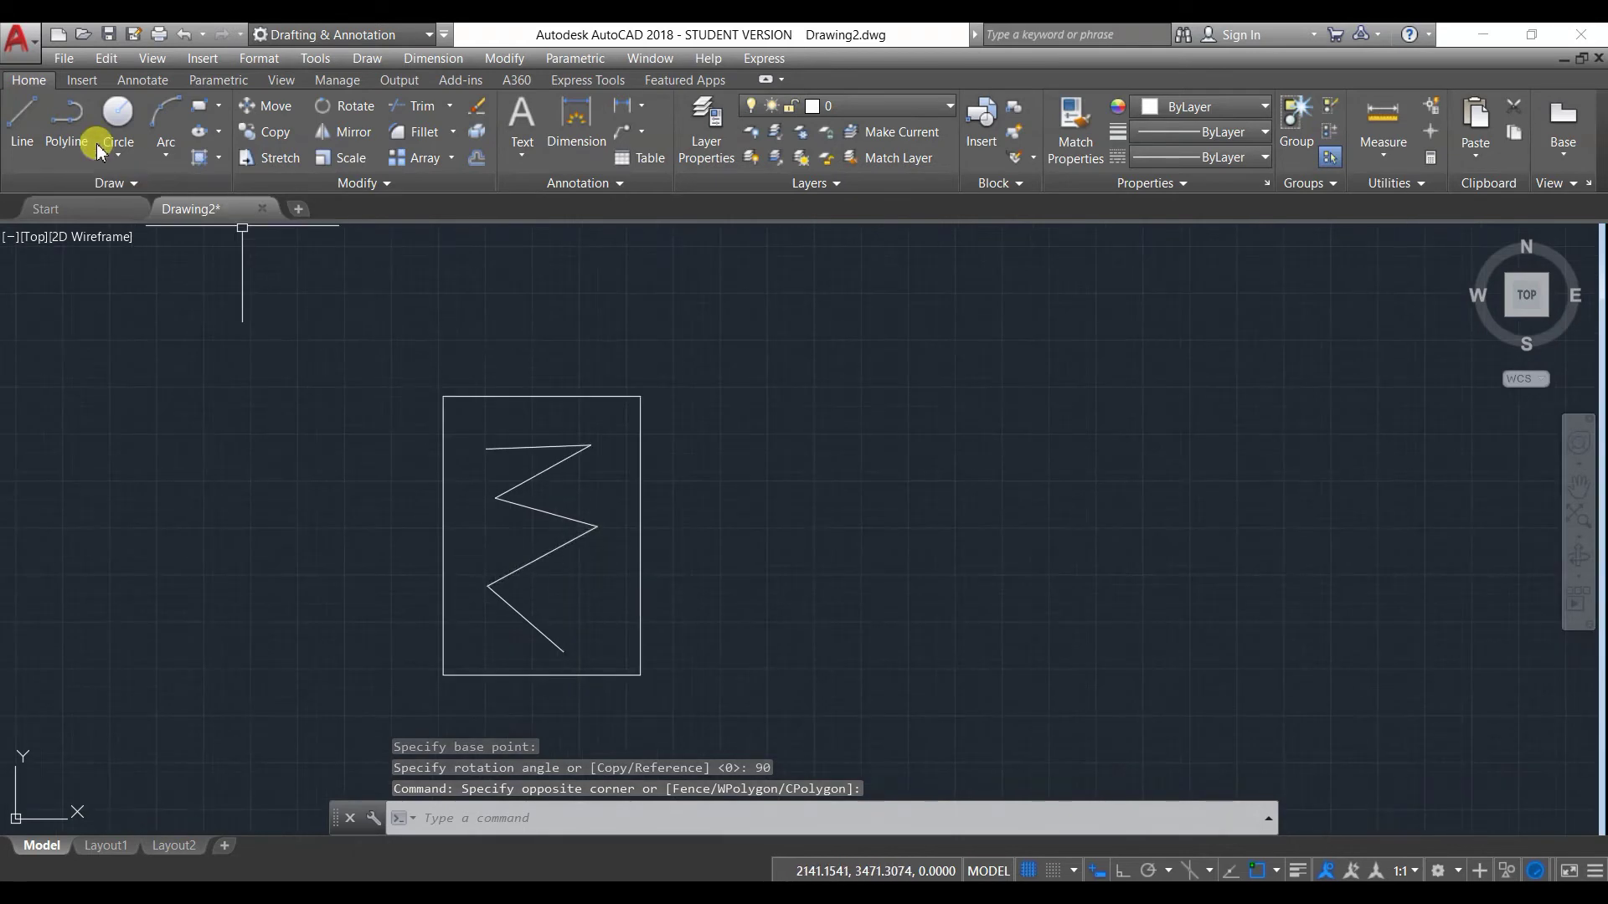
pyautogui.click(22, 117)
pyautogui.click(635, 400)
pyautogui.click(869, 307)
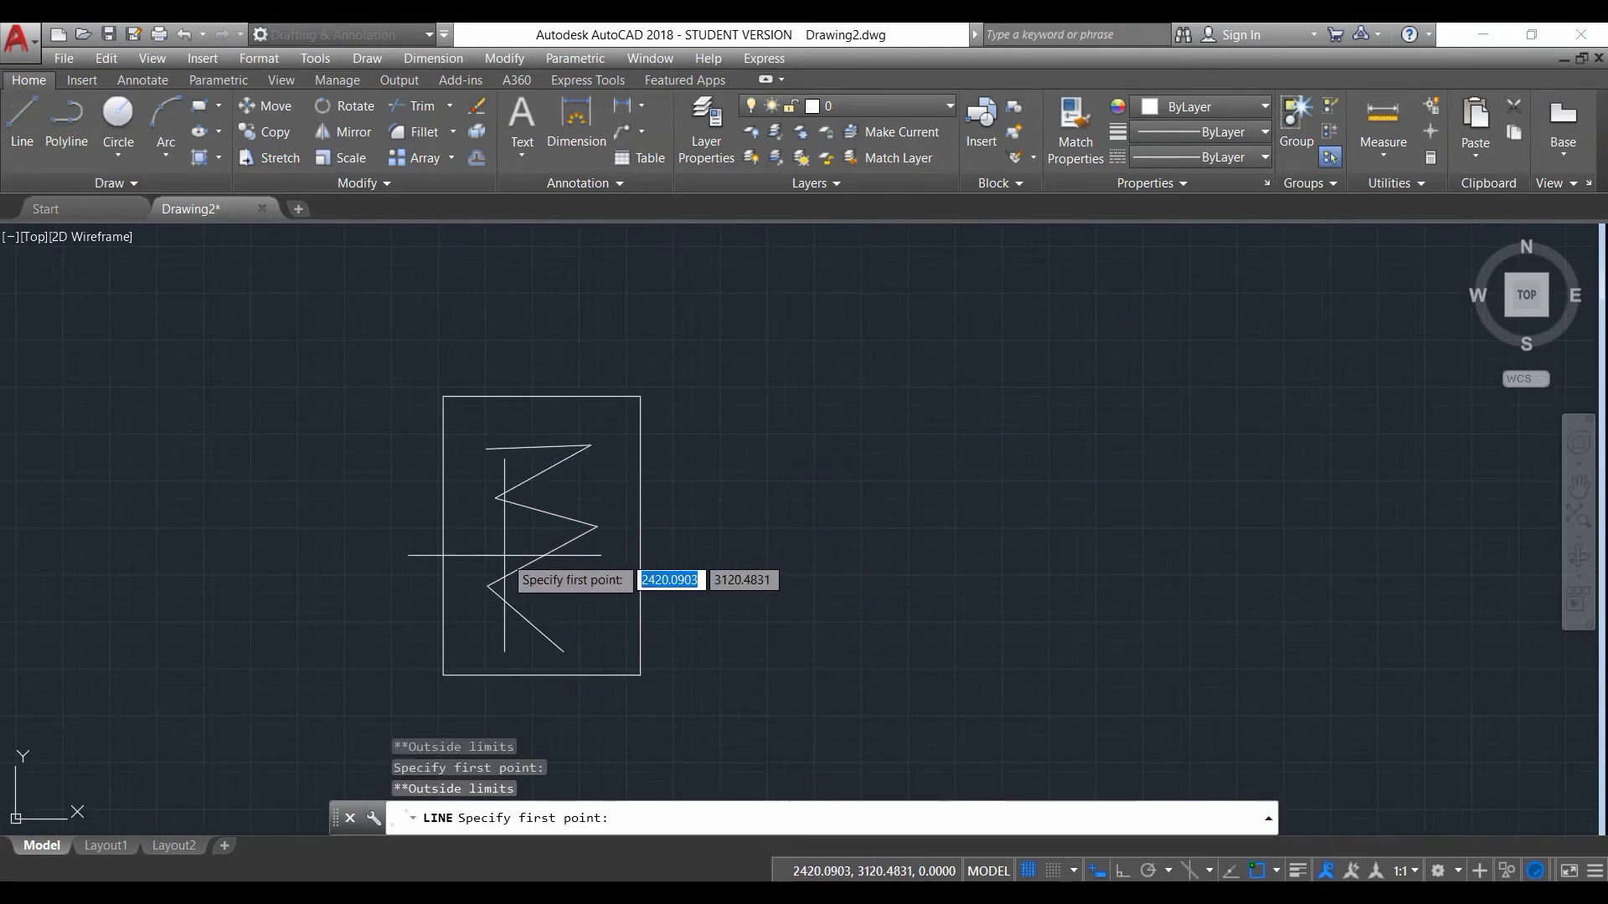
pyautogui.click(473, 537)
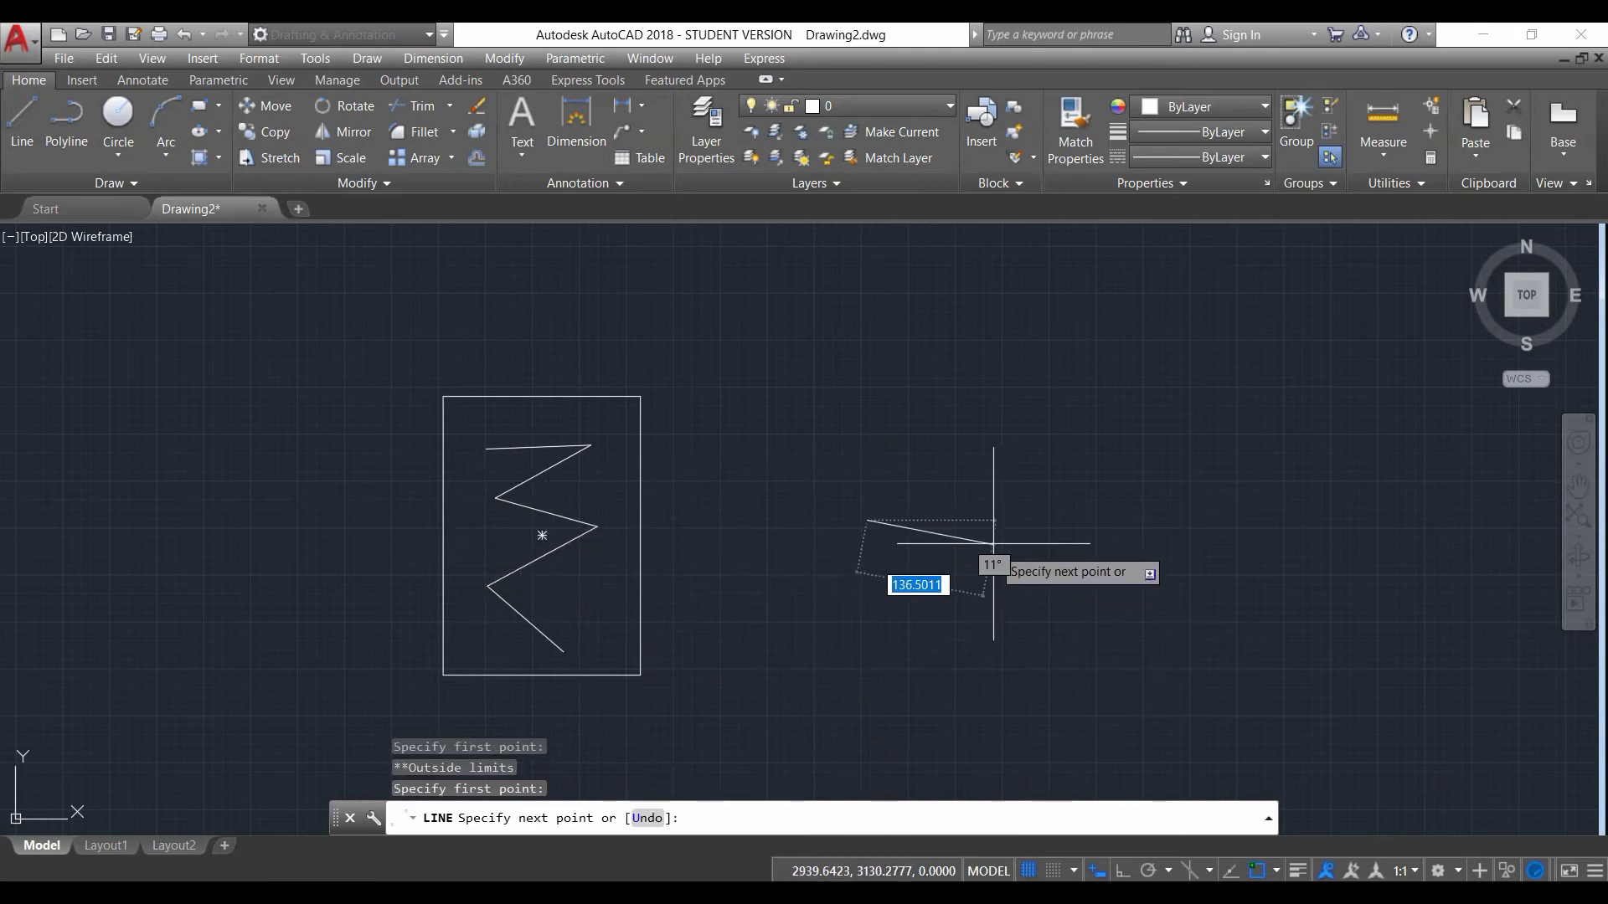
pyautogui.press('Escape')
pyautogui.click(4, 141)
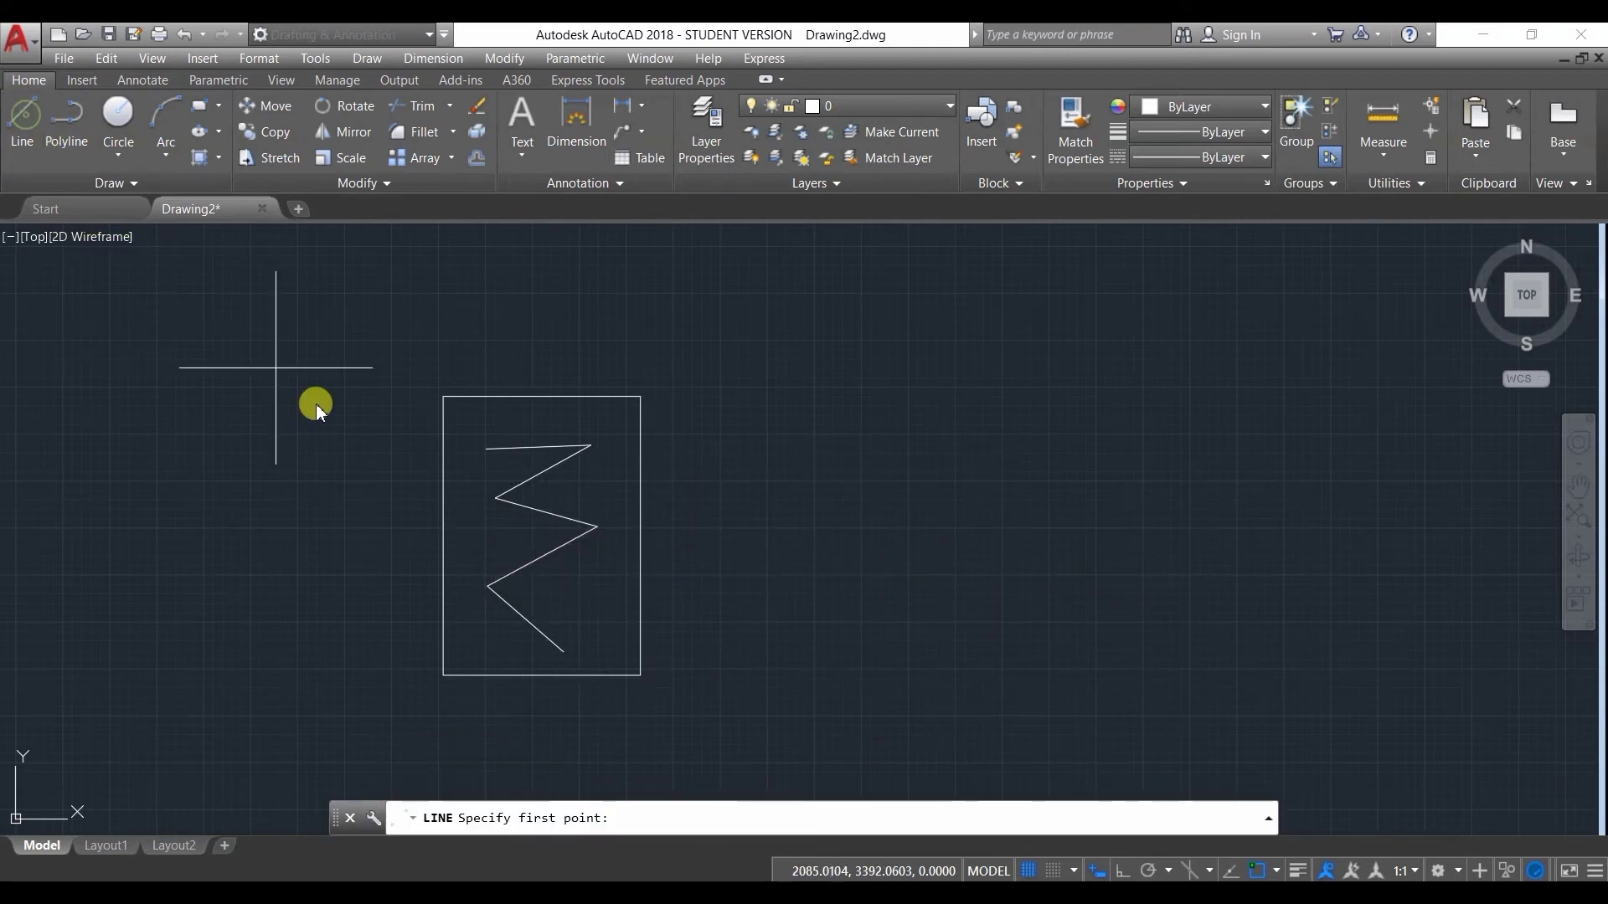
pyautogui.click(488, 556)
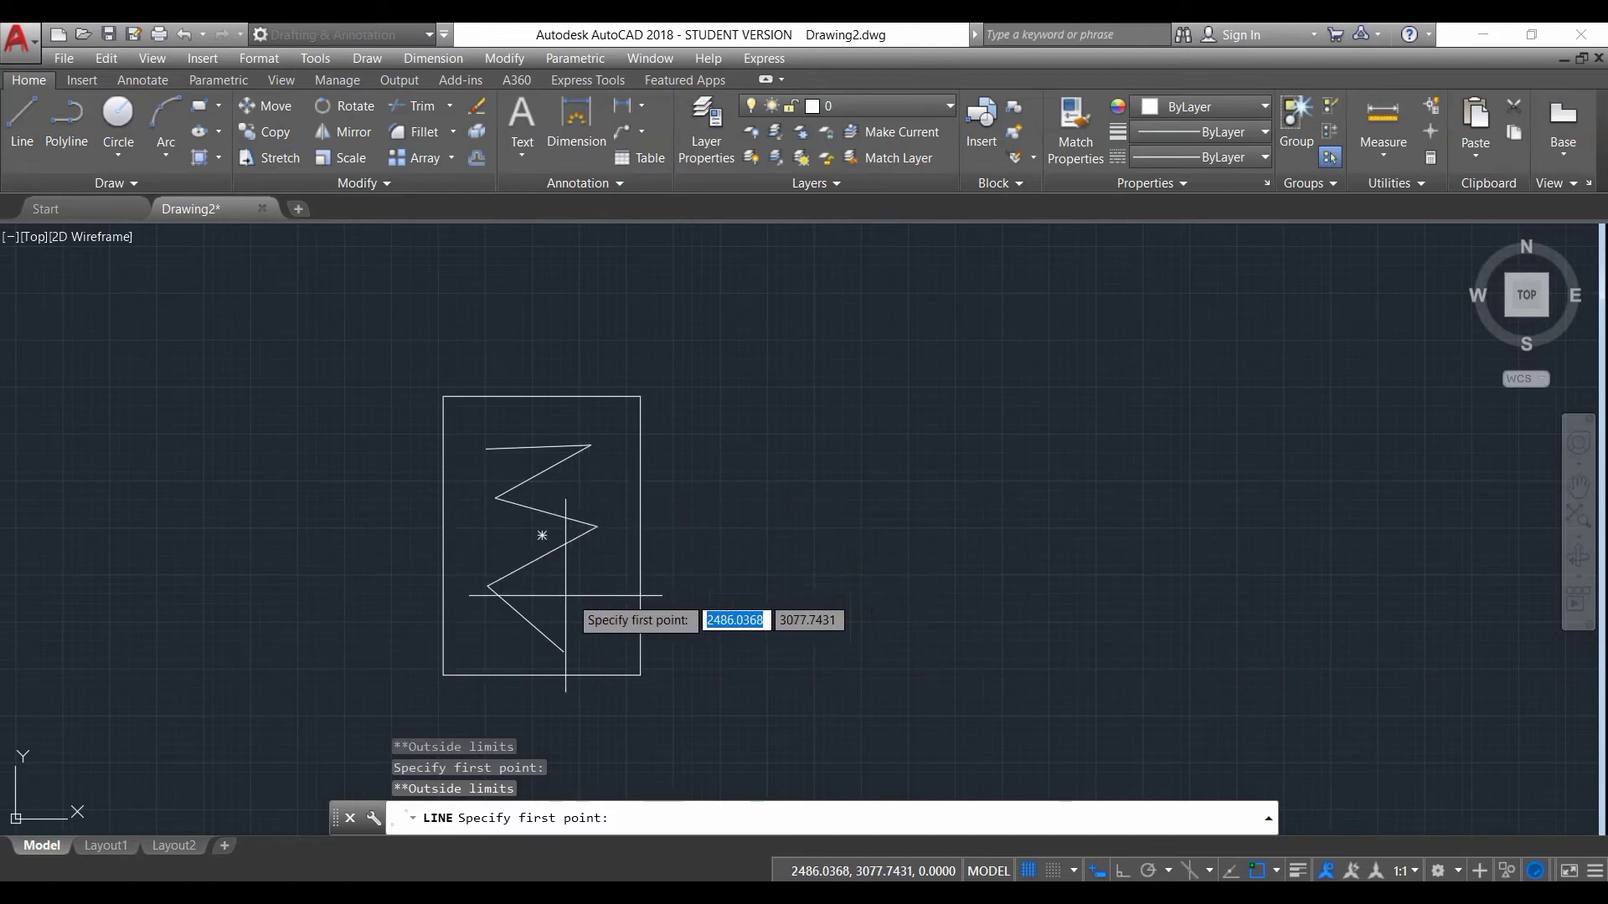
pyautogui.click(867, 520)
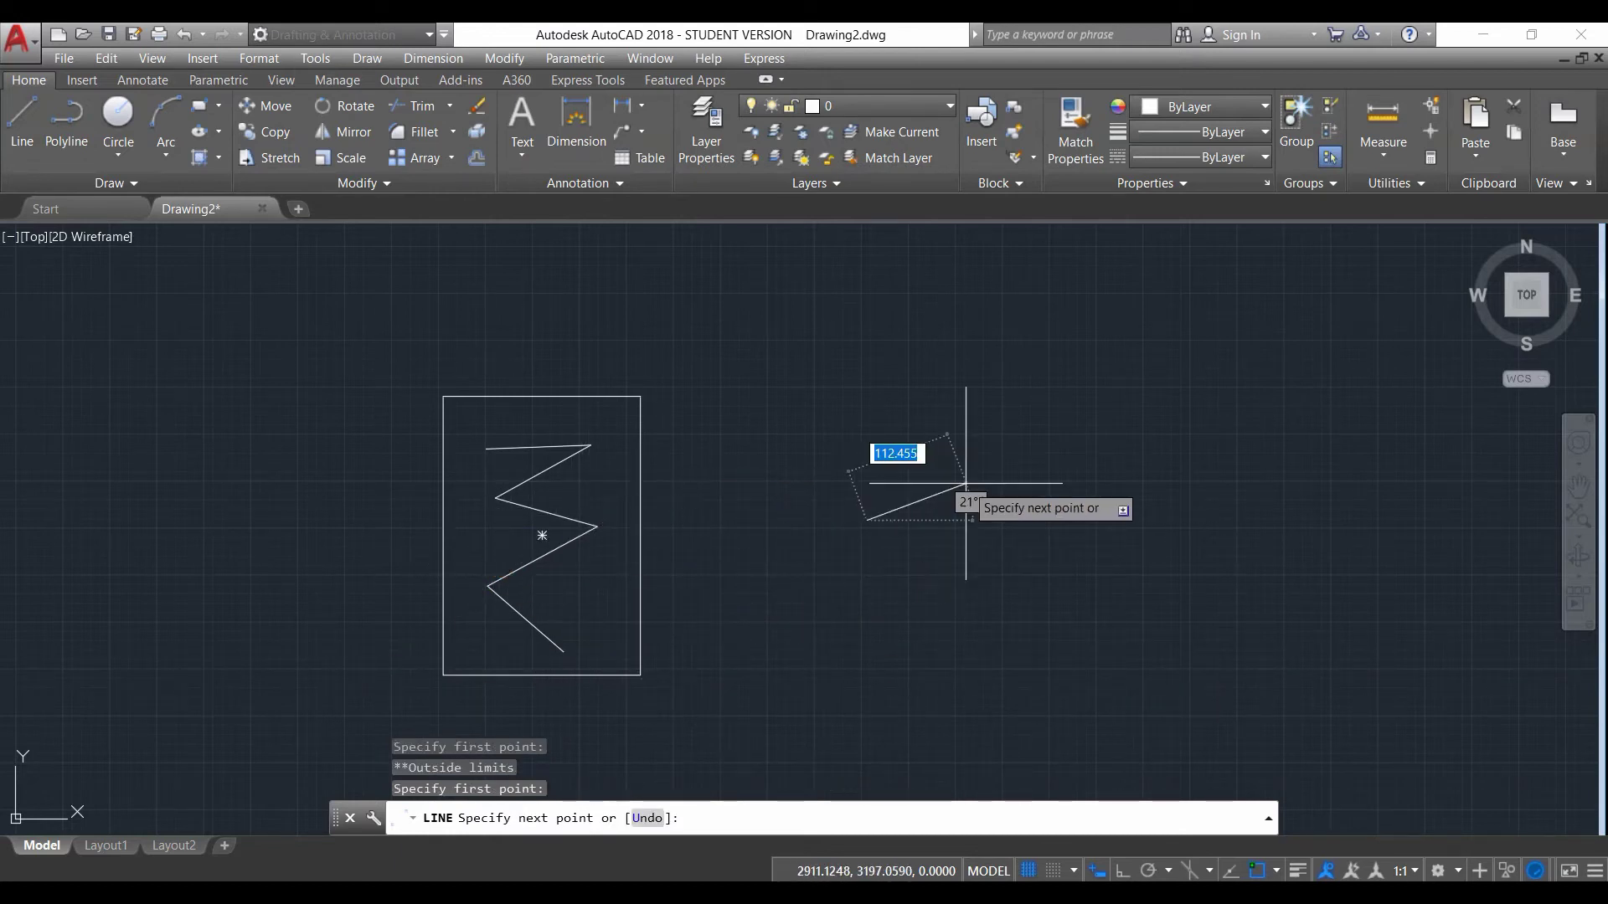
pyautogui.press('Escape')
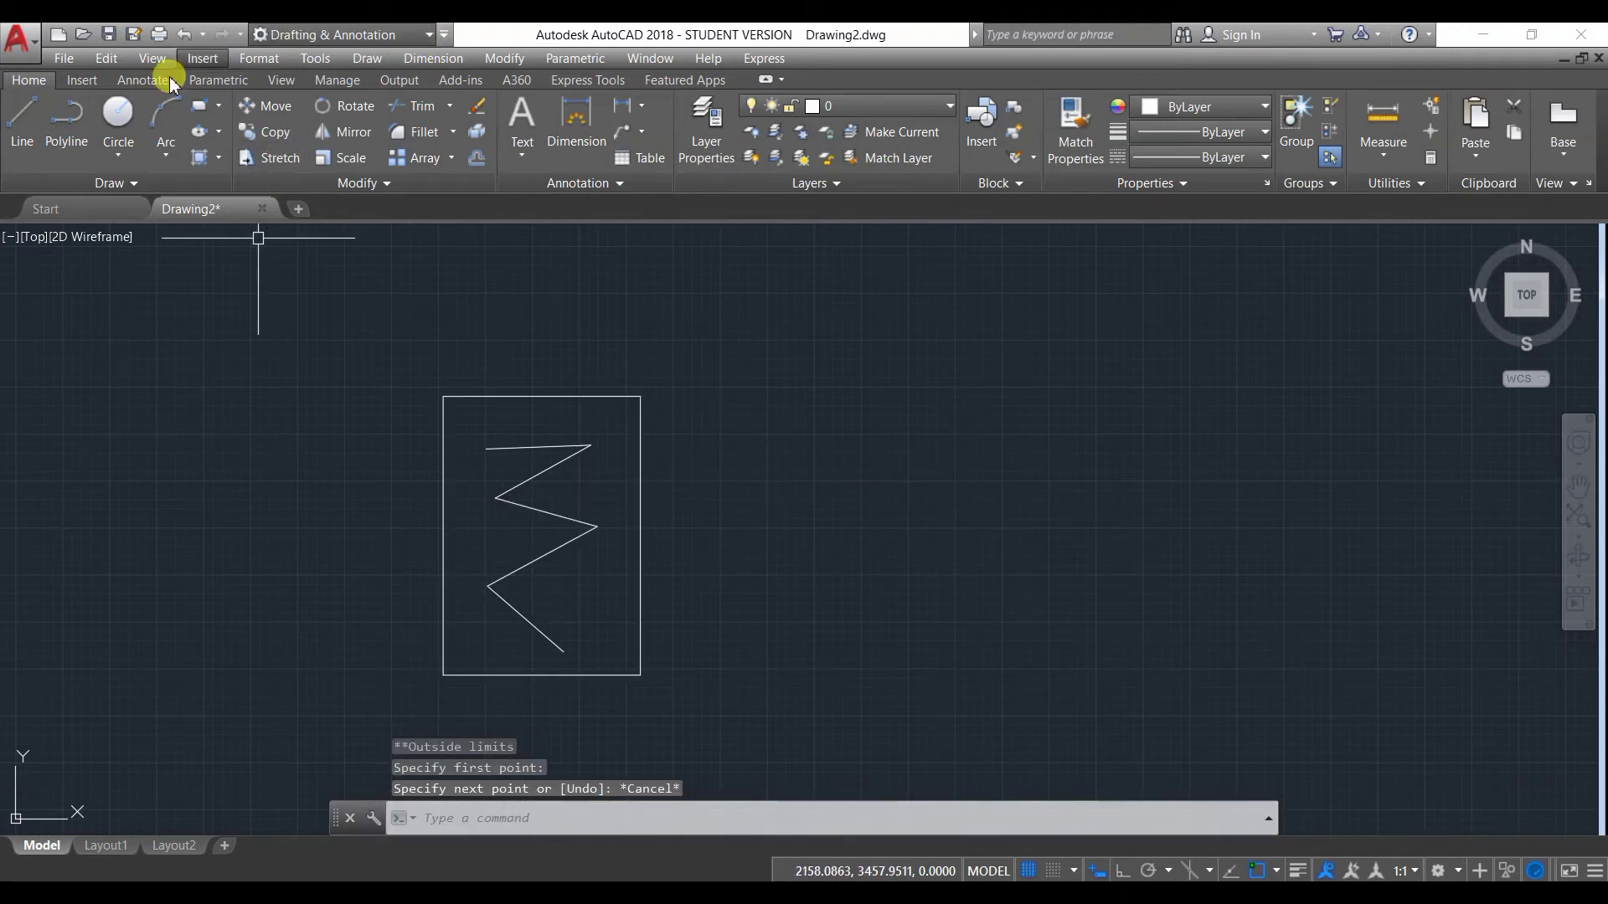
pyautogui.click(179, 39)
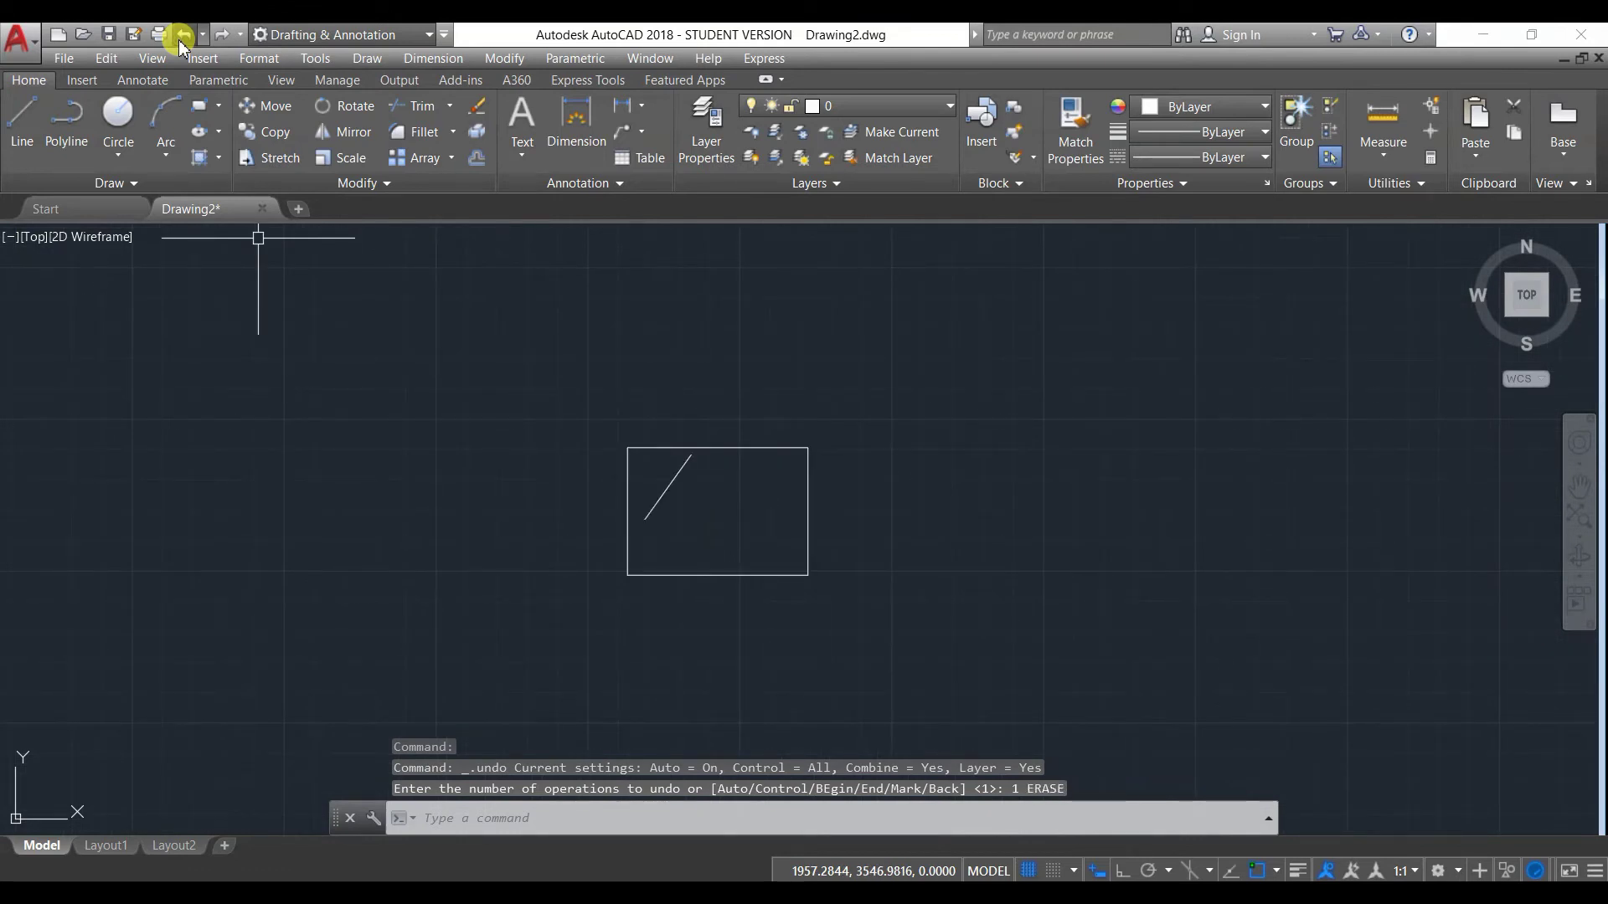
pyautogui.click(487, 393)
pyautogui.click(1236, 636)
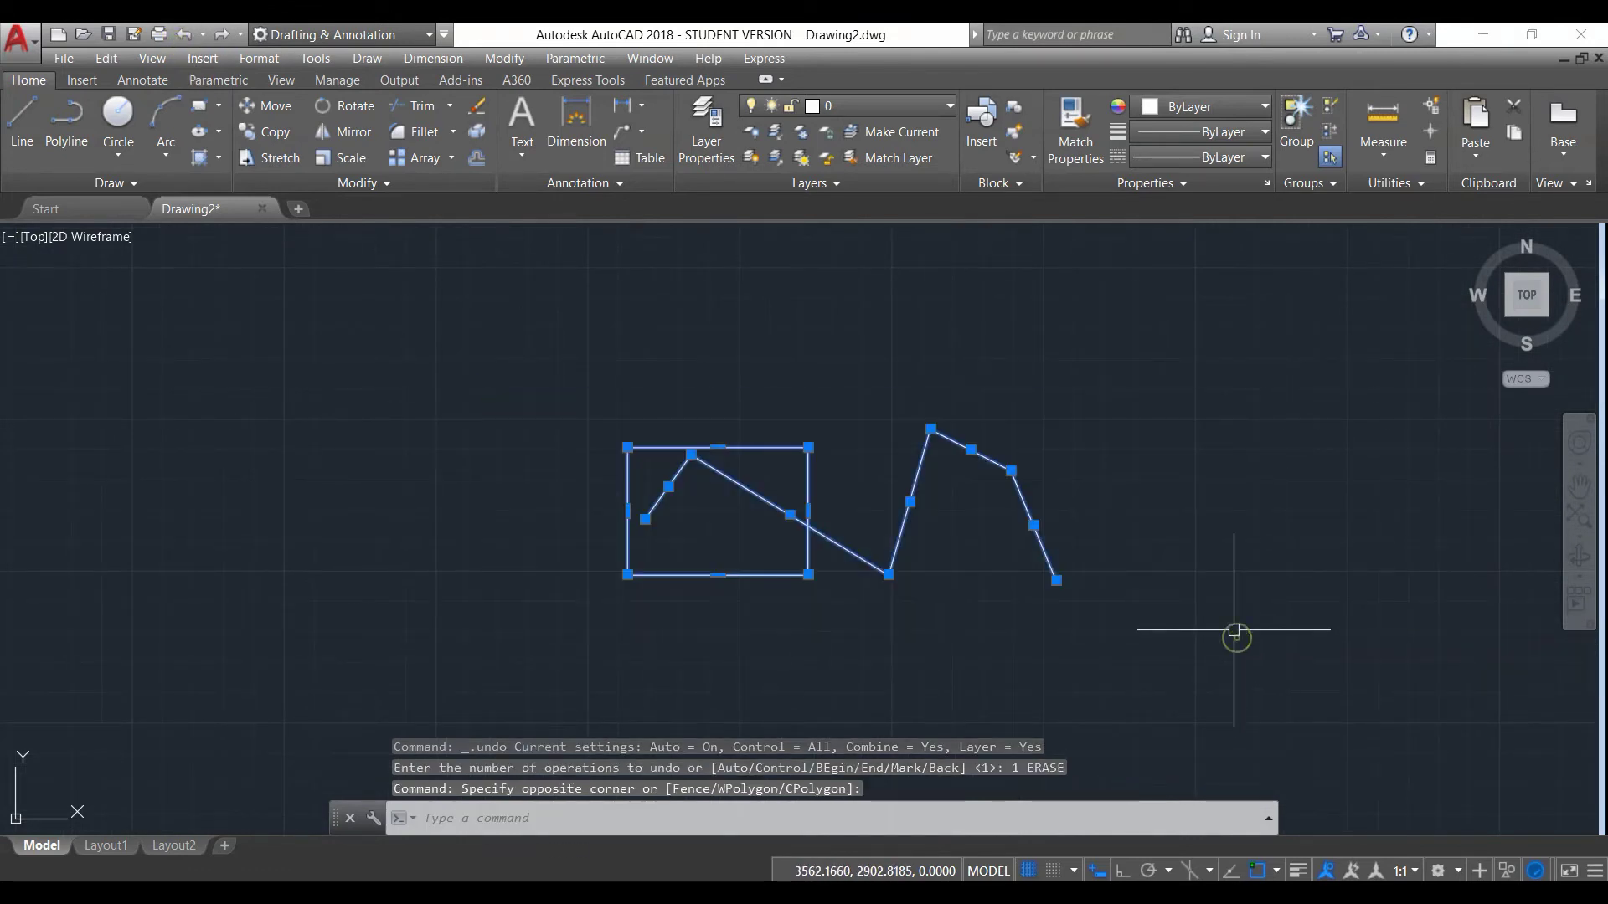
pyautogui.press('Delete')
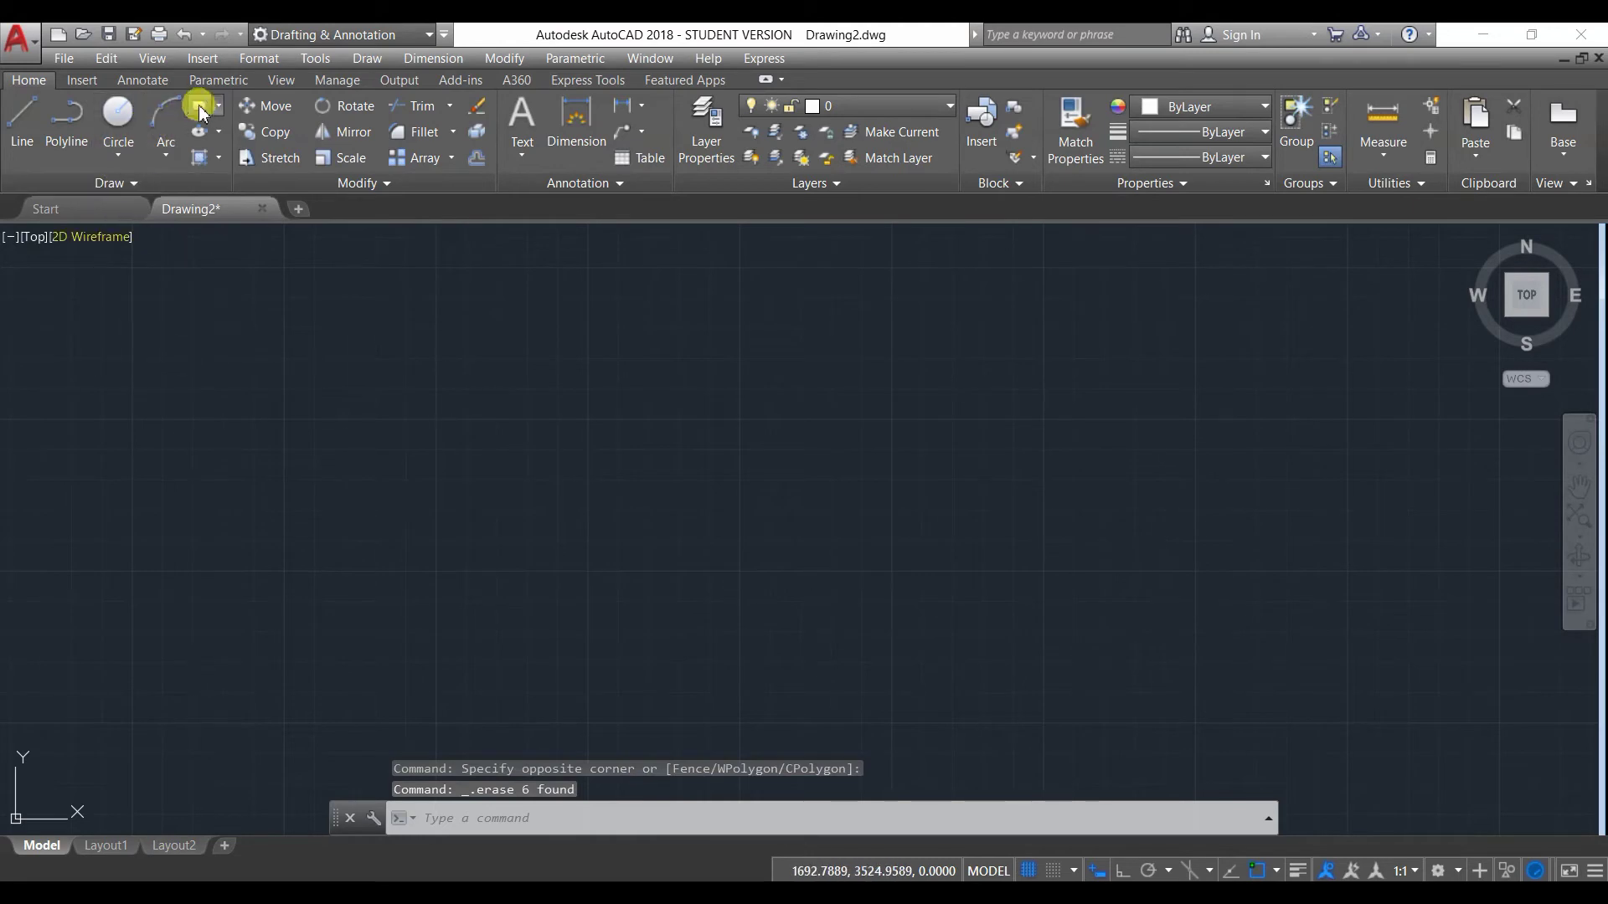
pyautogui.click(200, 106)
pyautogui.click(601, 457)
pyautogui.click(758, 478)
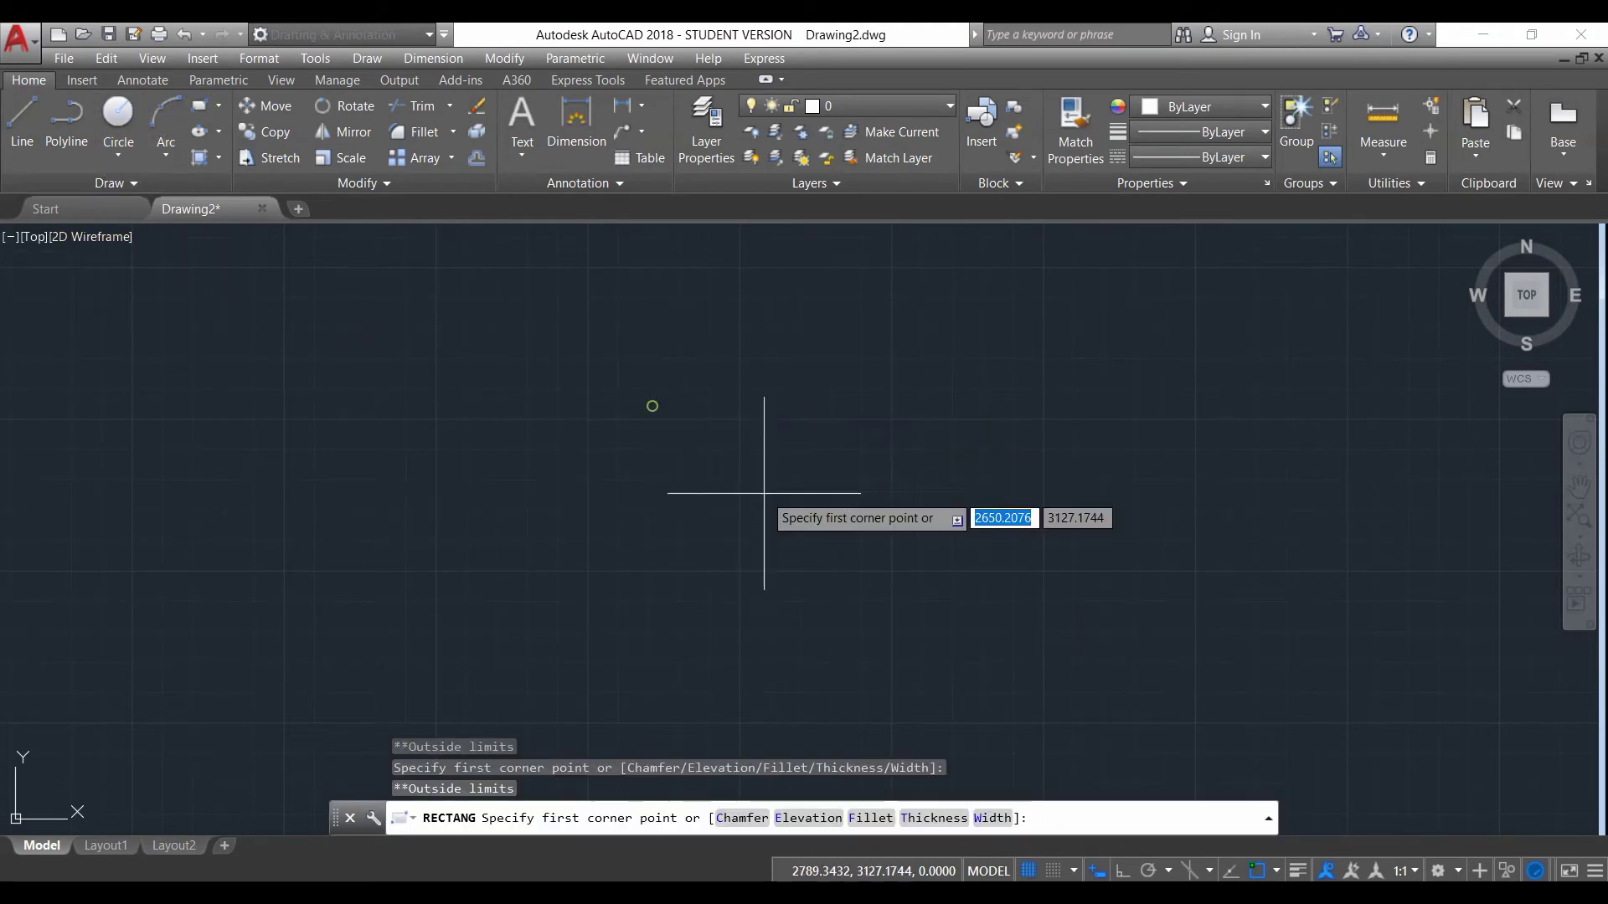
pyautogui.scroll(-1, 695, 636)
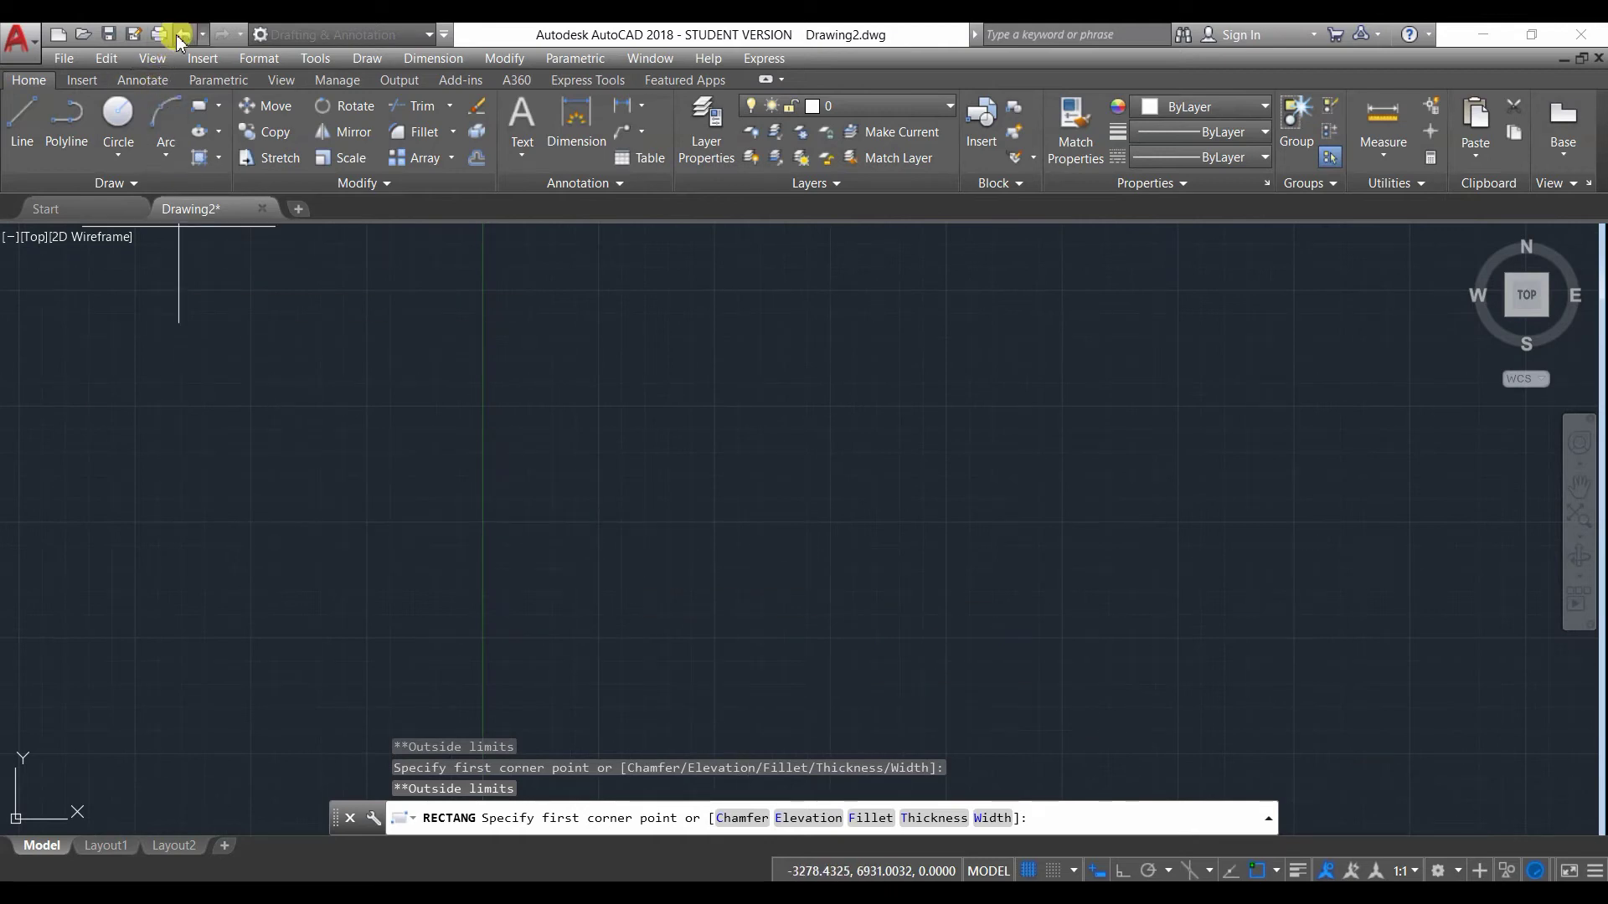
pyautogui.press('Escape')
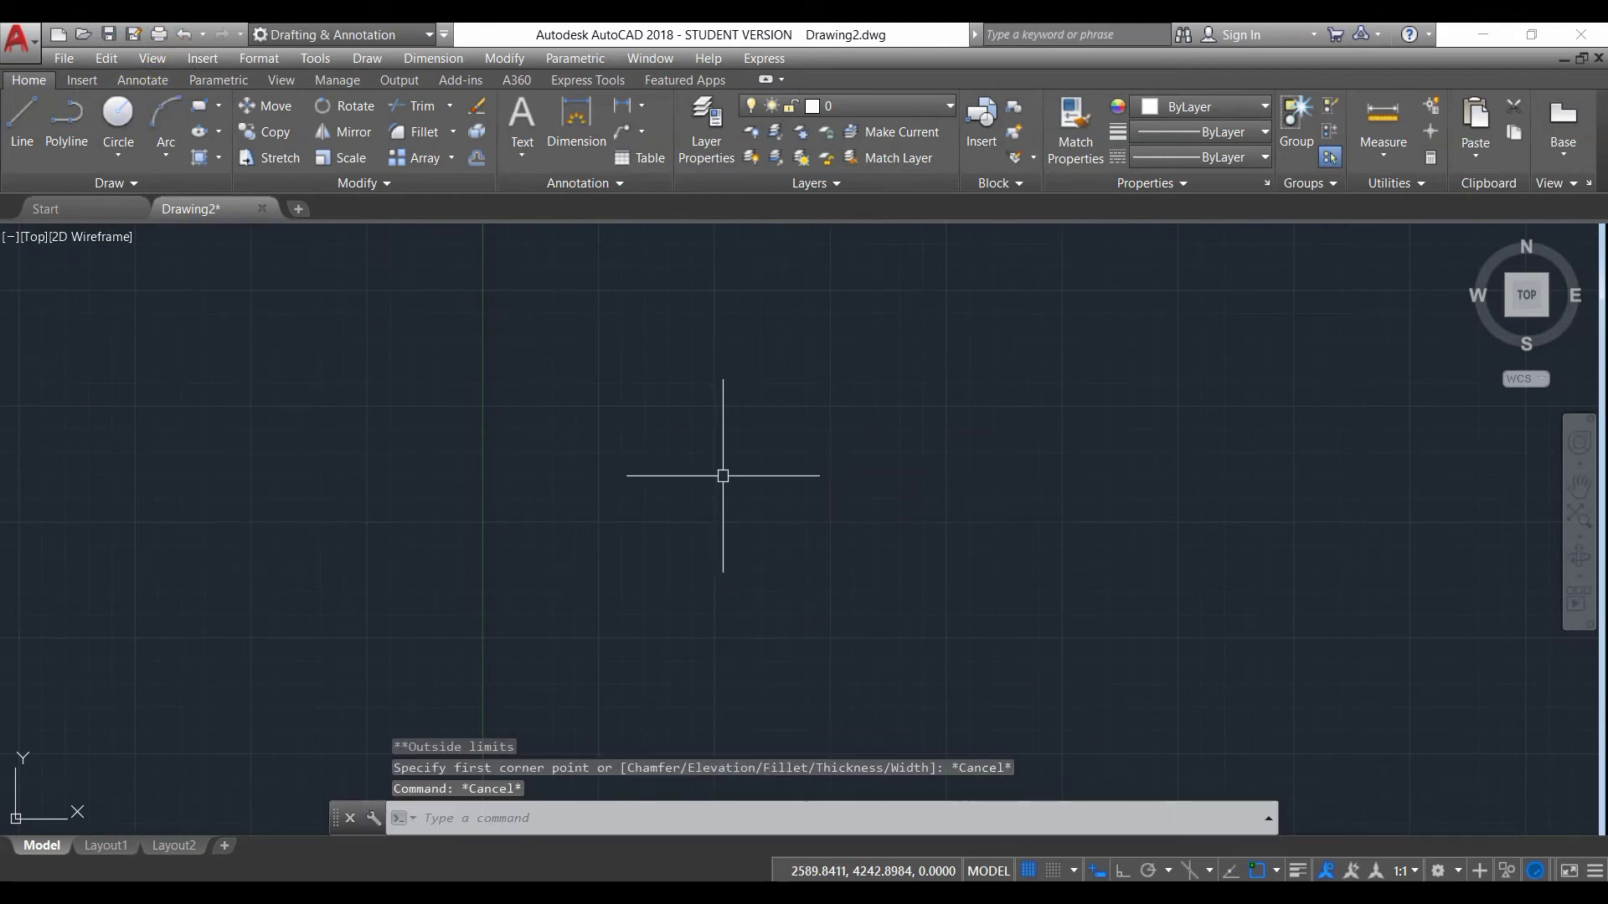
pyautogui.write('list')
pyautogui.press('Return')
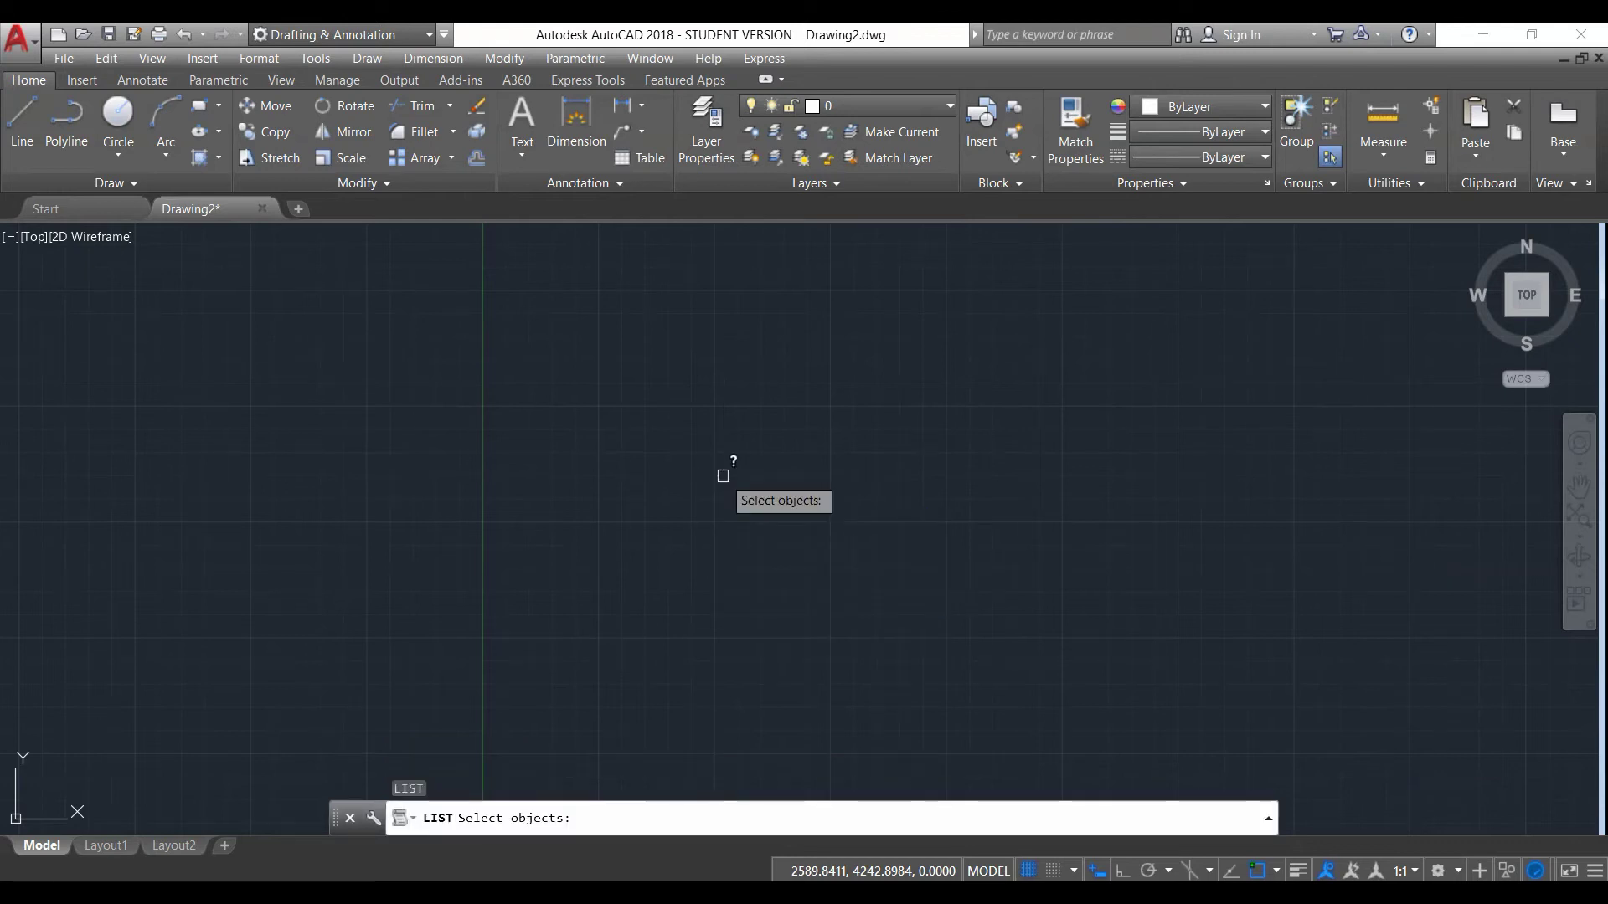
pyautogui.press('Escape')
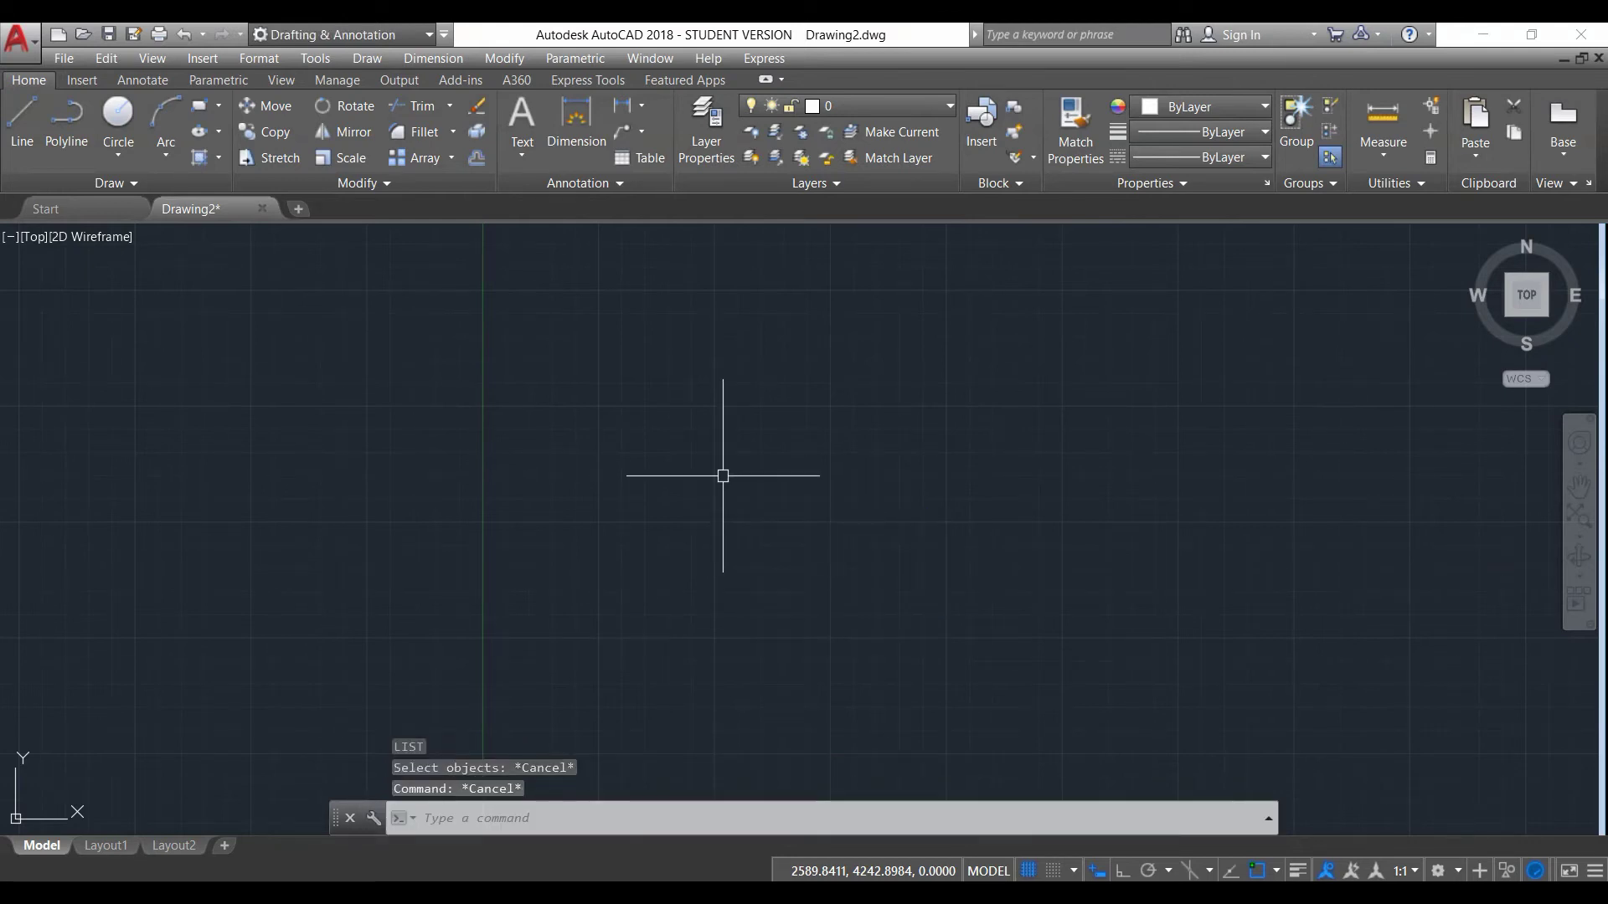
pyautogui.write('limi')
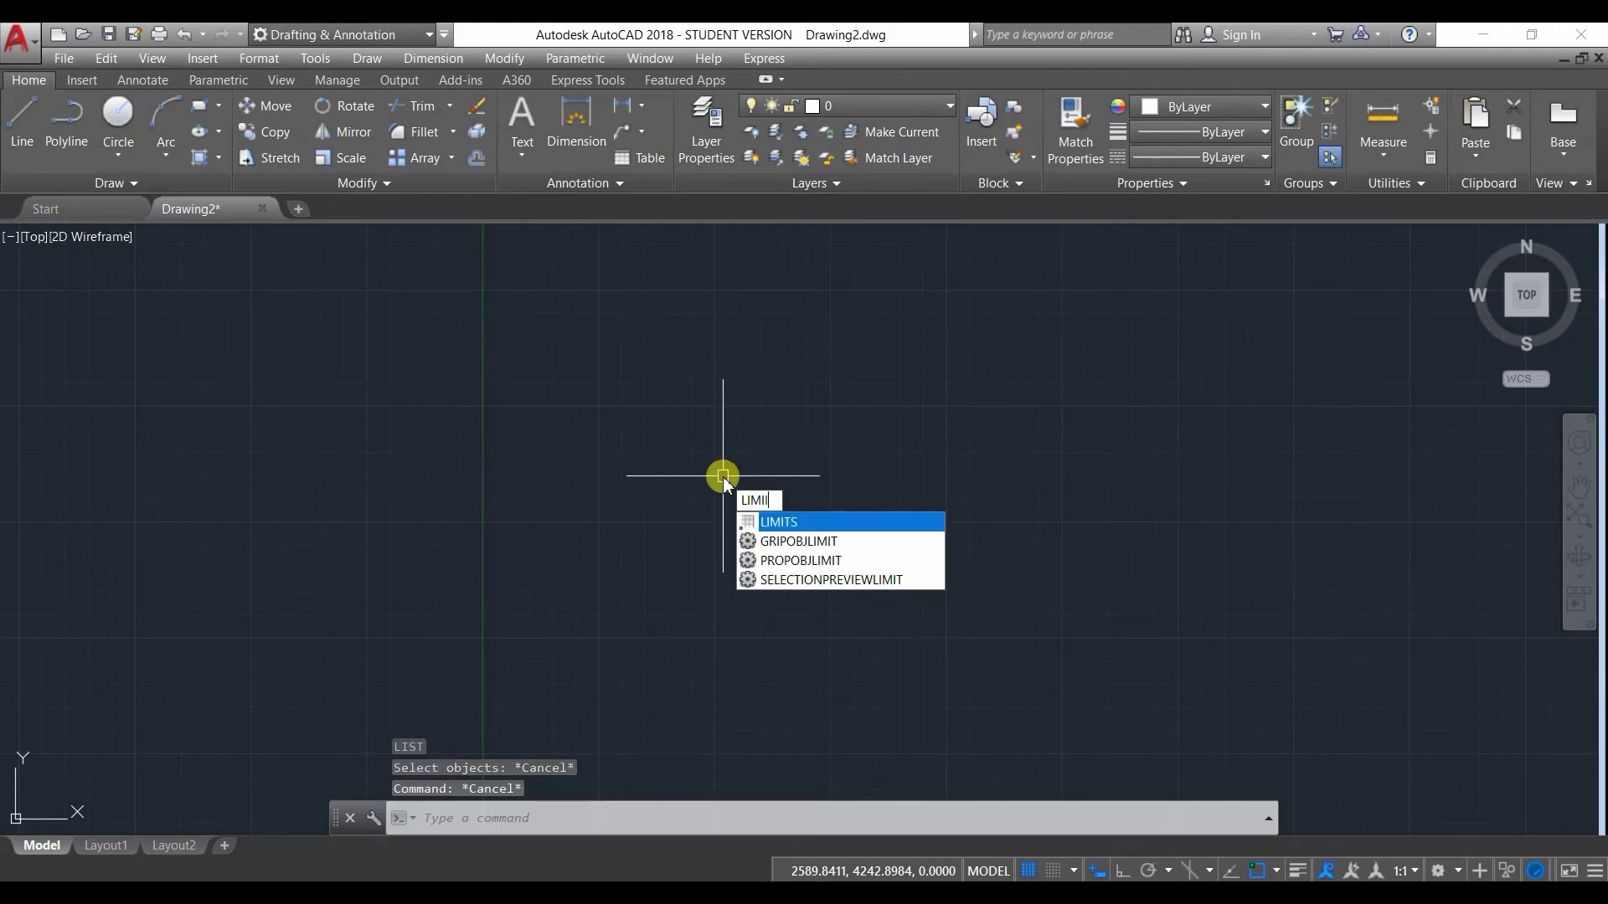
pyautogui.write('l')
pyautogui.press('Return')
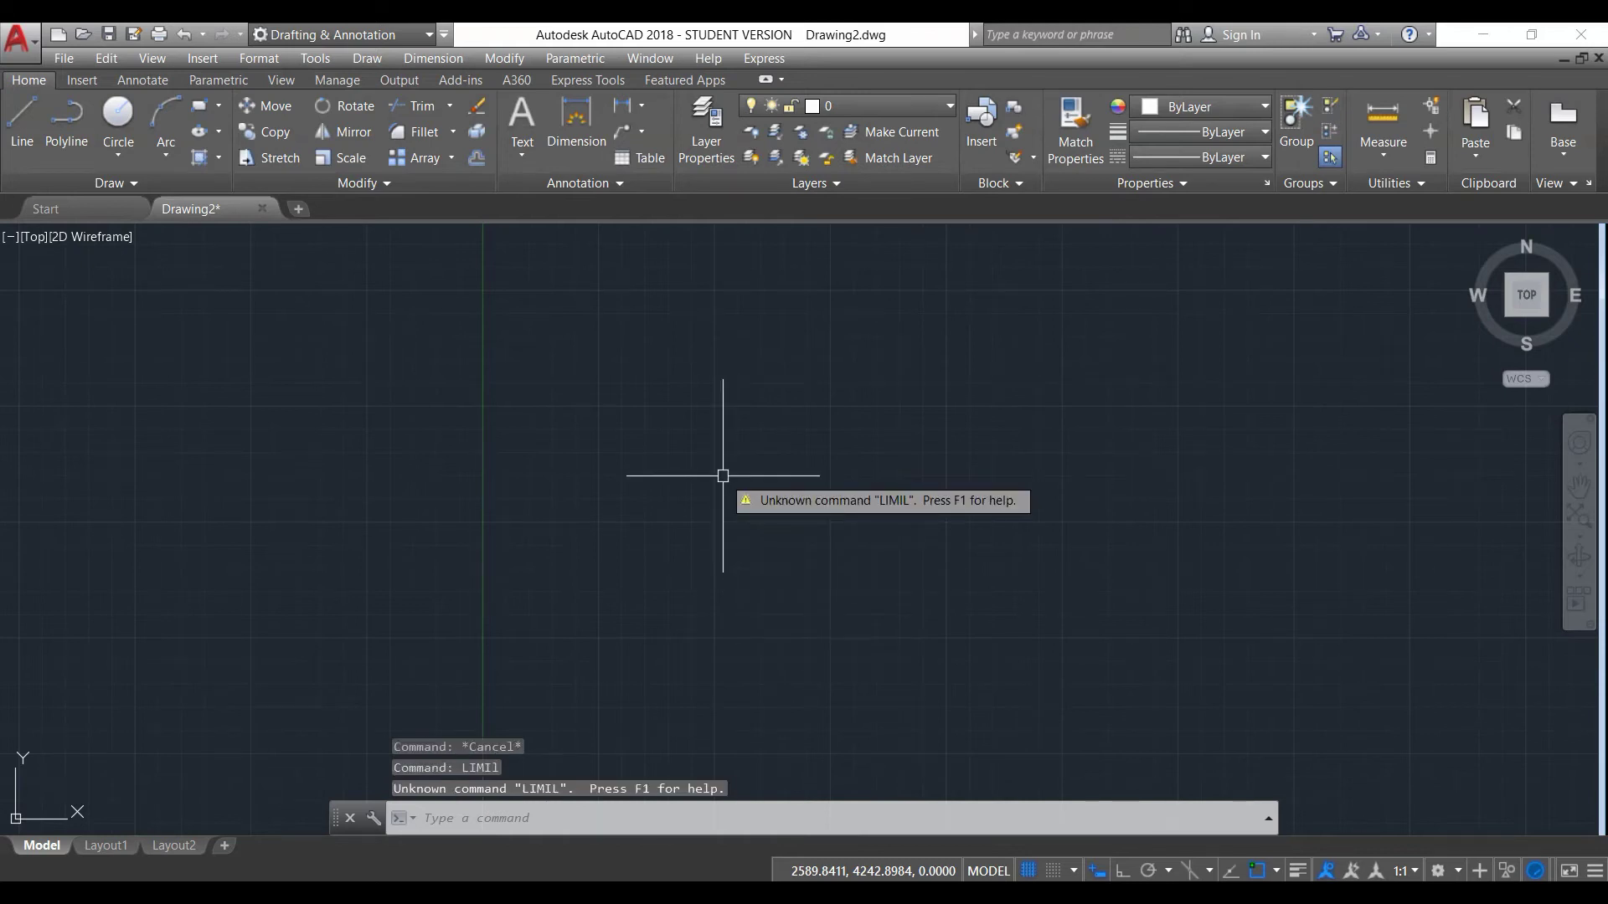
pyautogui.press('Escape')
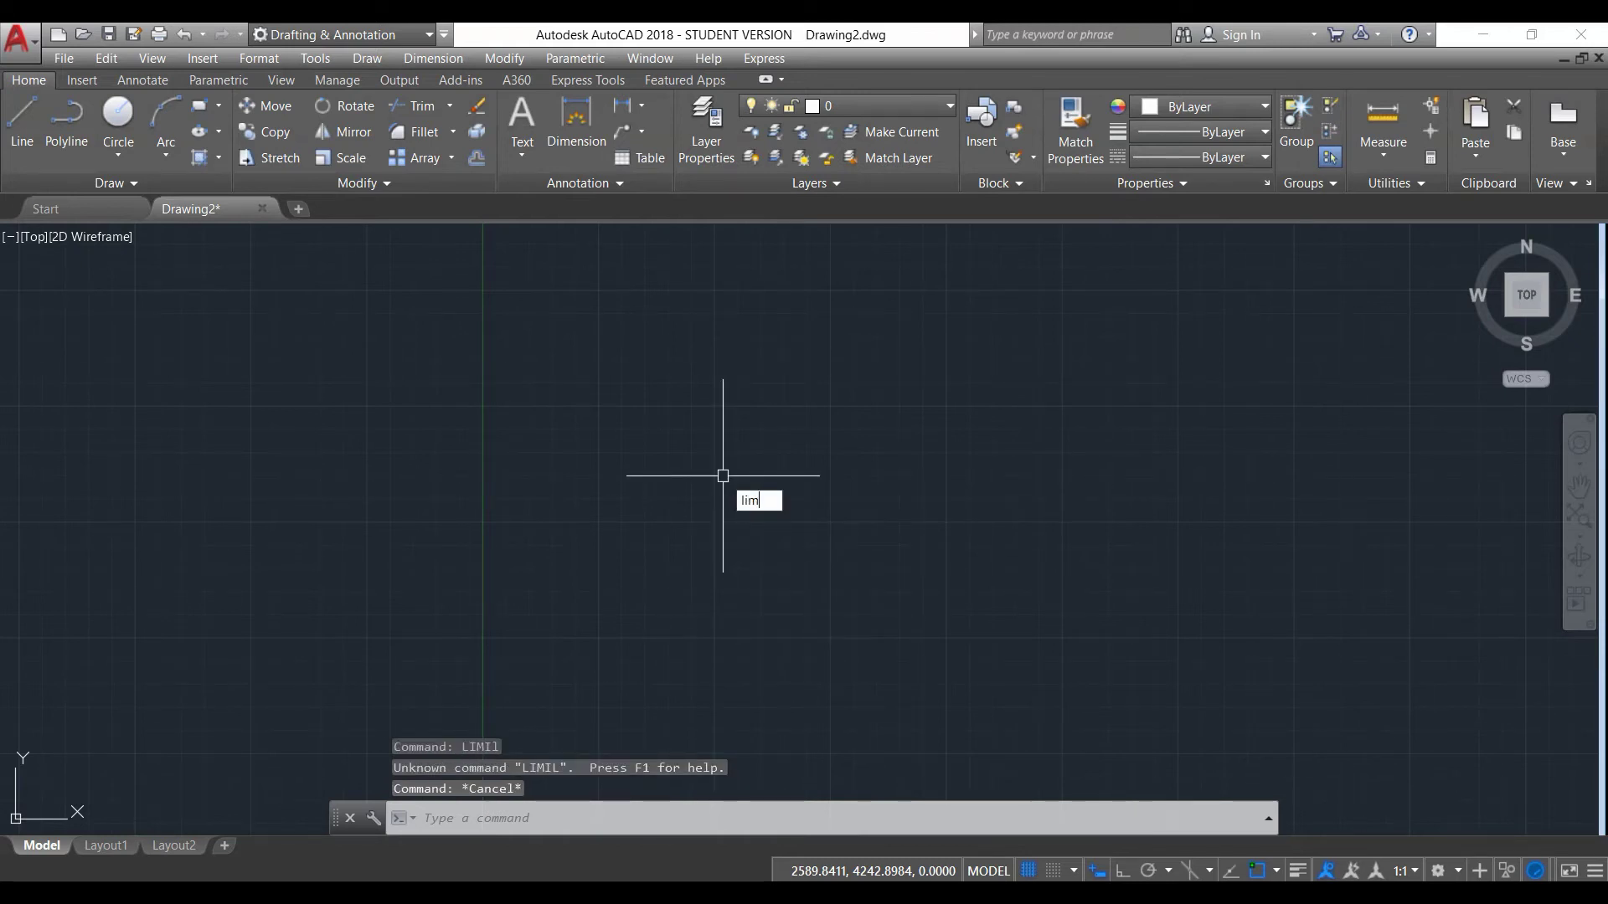
# Turn model-space limits checking OFF.
pyautogui.click(788, 524)
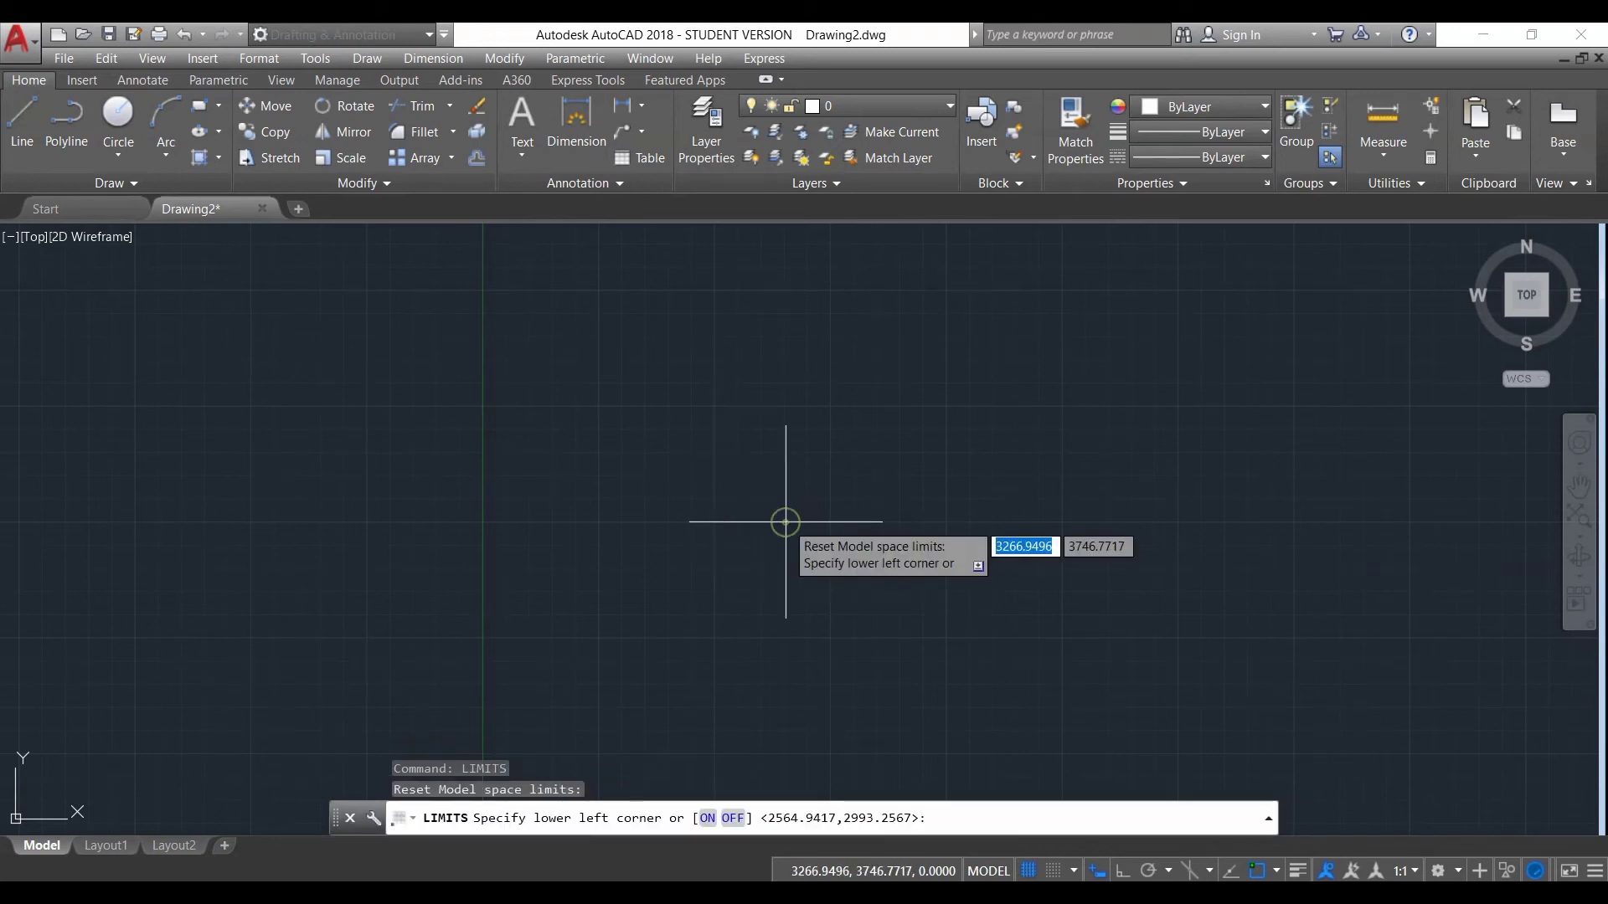
pyautogui.write('off')
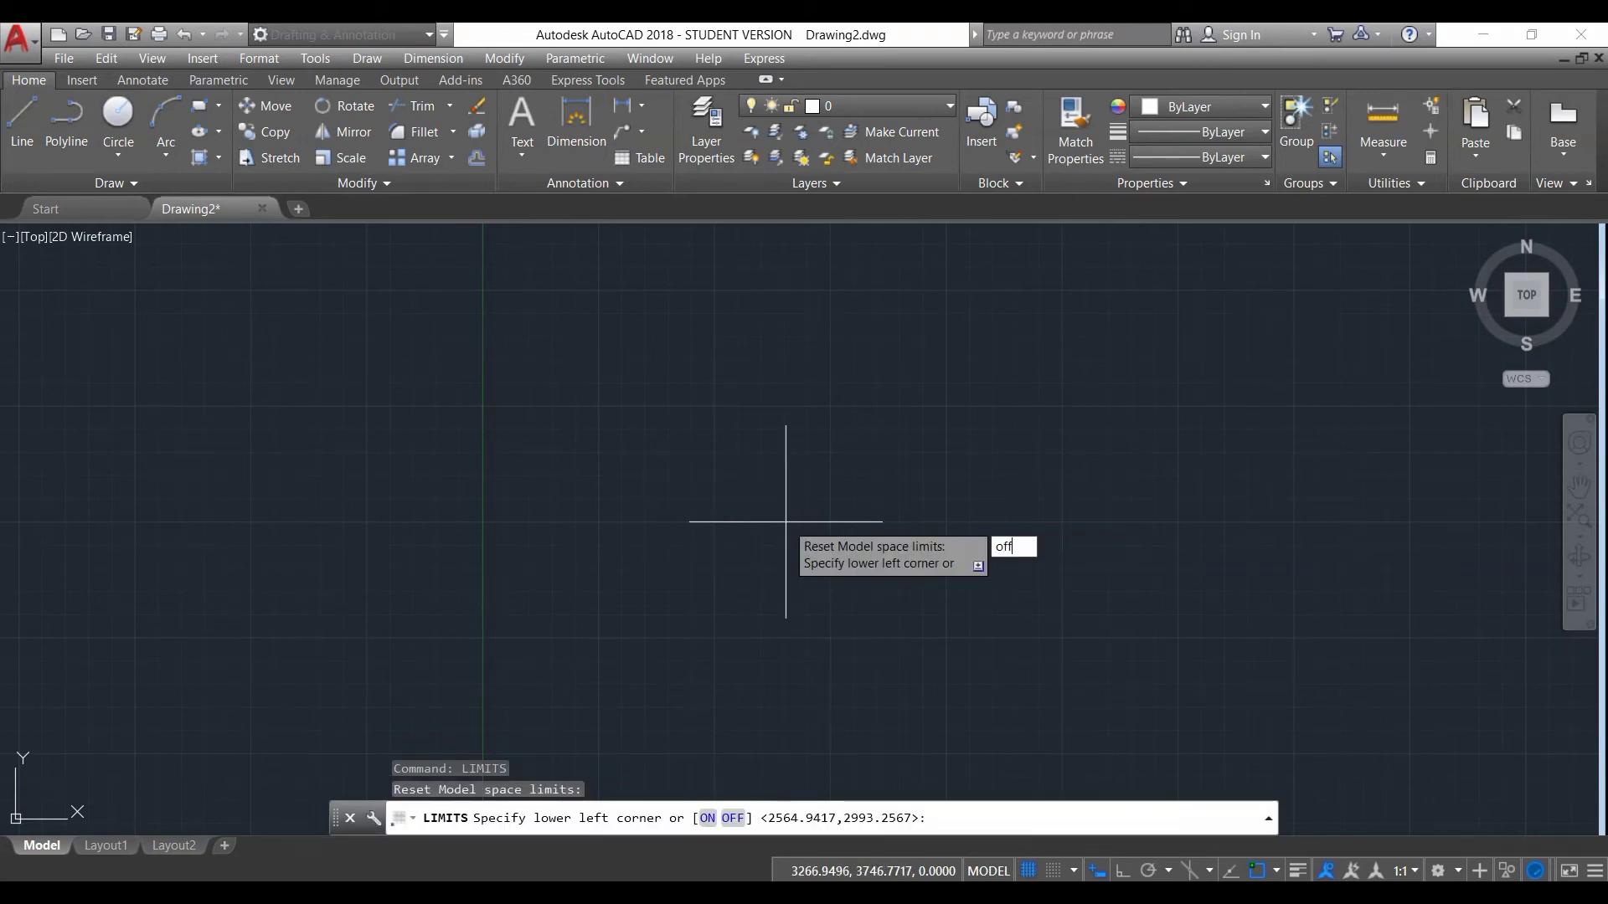
pyautogui.press('Return')
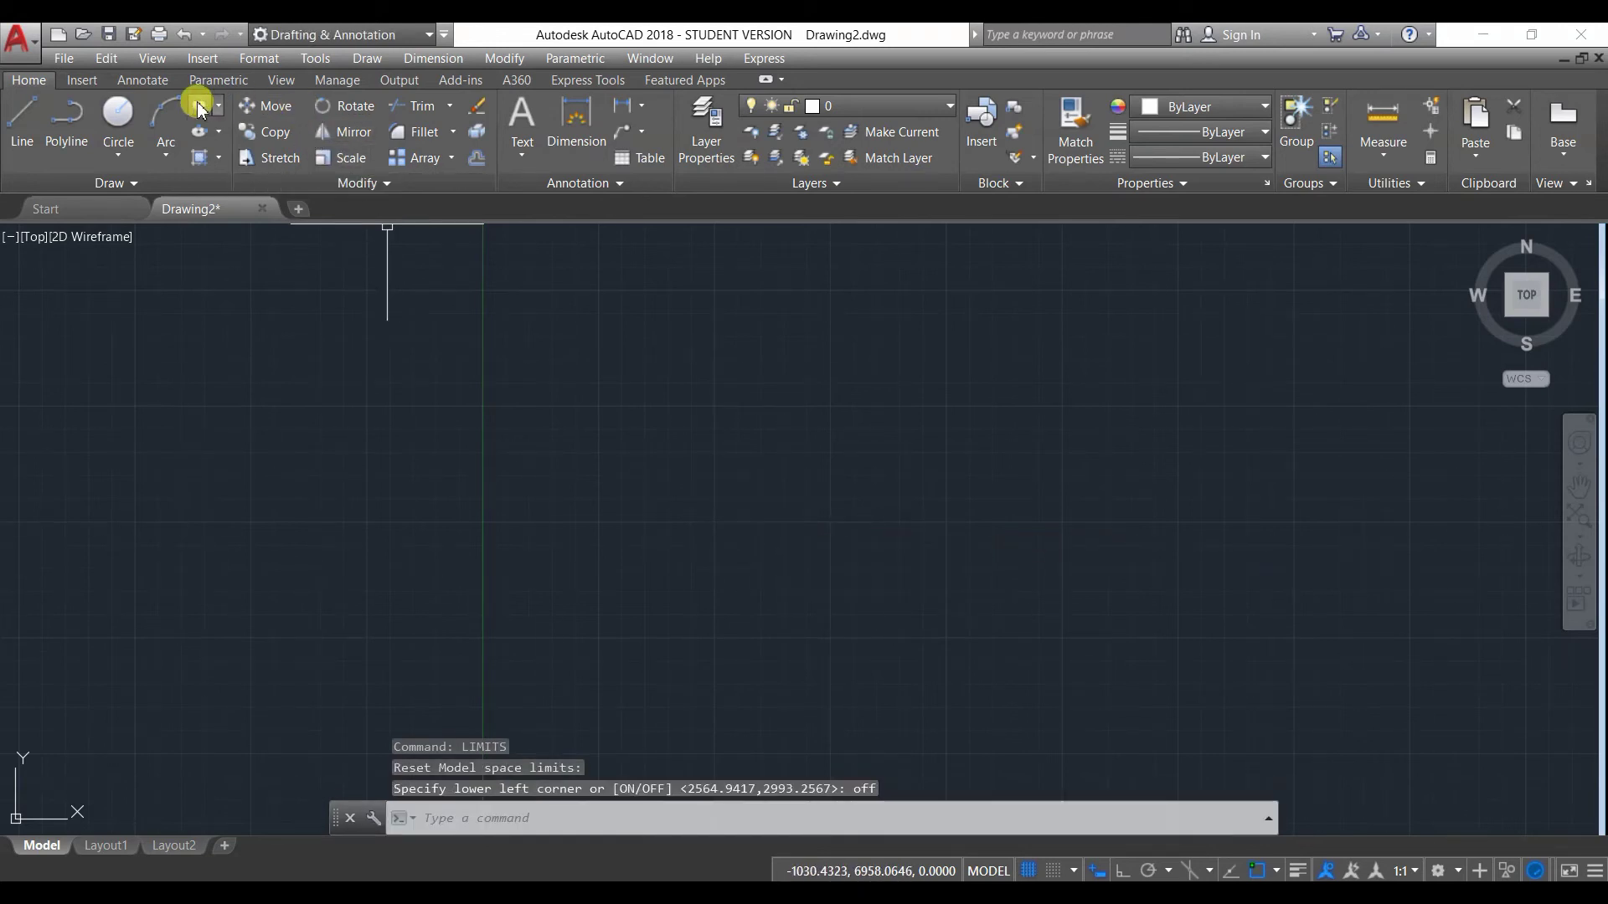
# Draw a portrait rectangle with length 210 and width 297 using the Dimensions option.
pyautogui.click(199, 106)
pyautogui.click(665, 433)
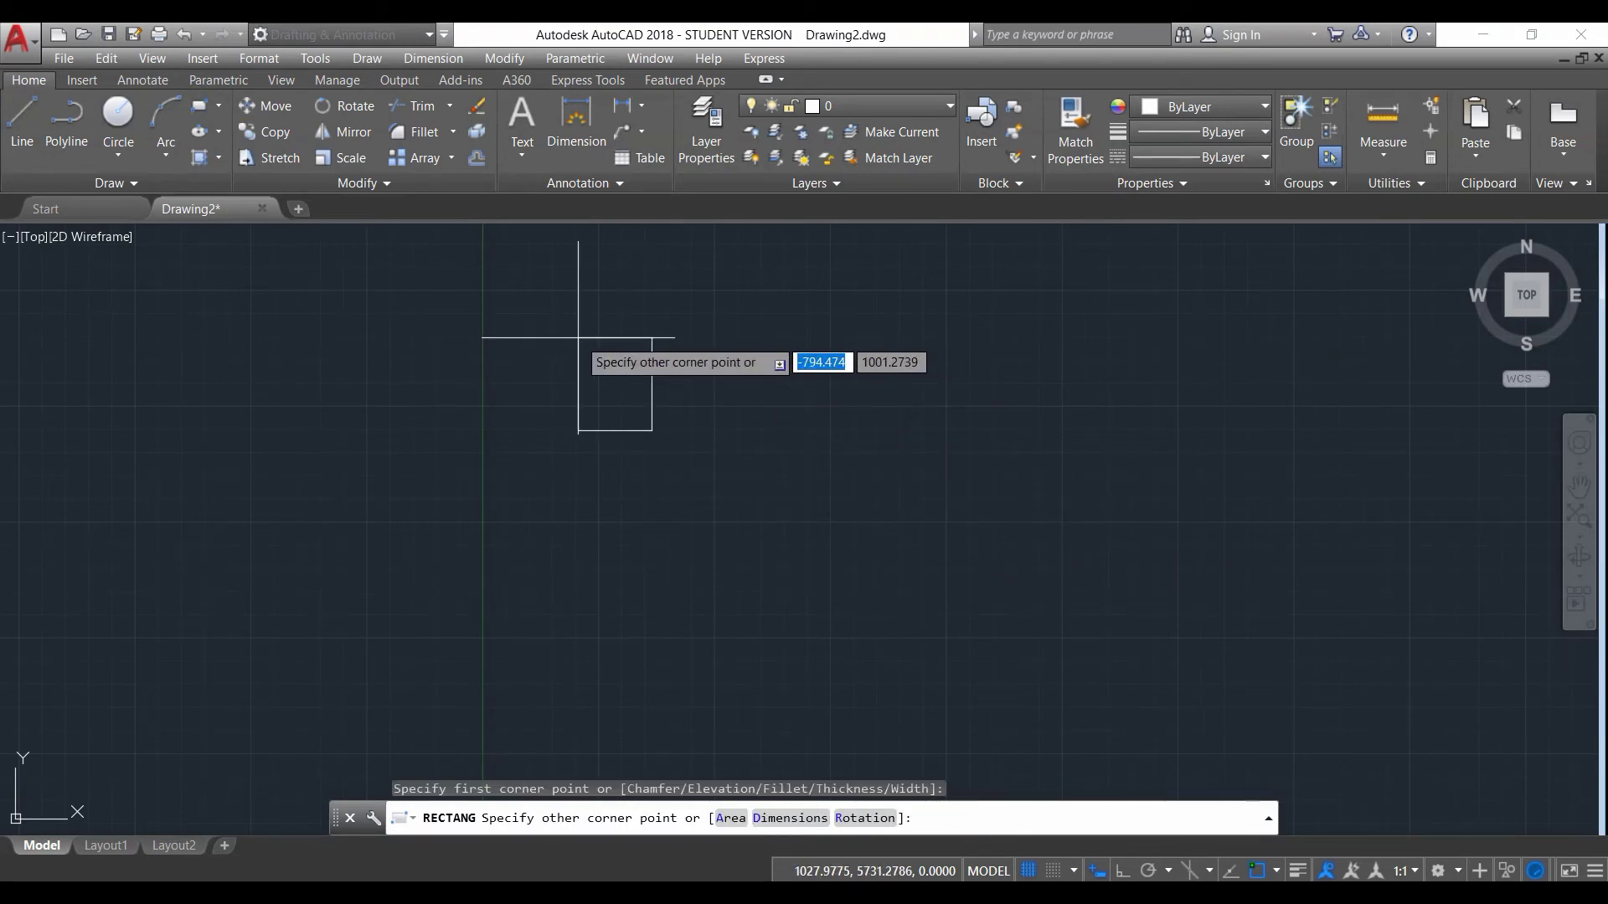
pyautogui.write('d')
pyautogui.press('Return')
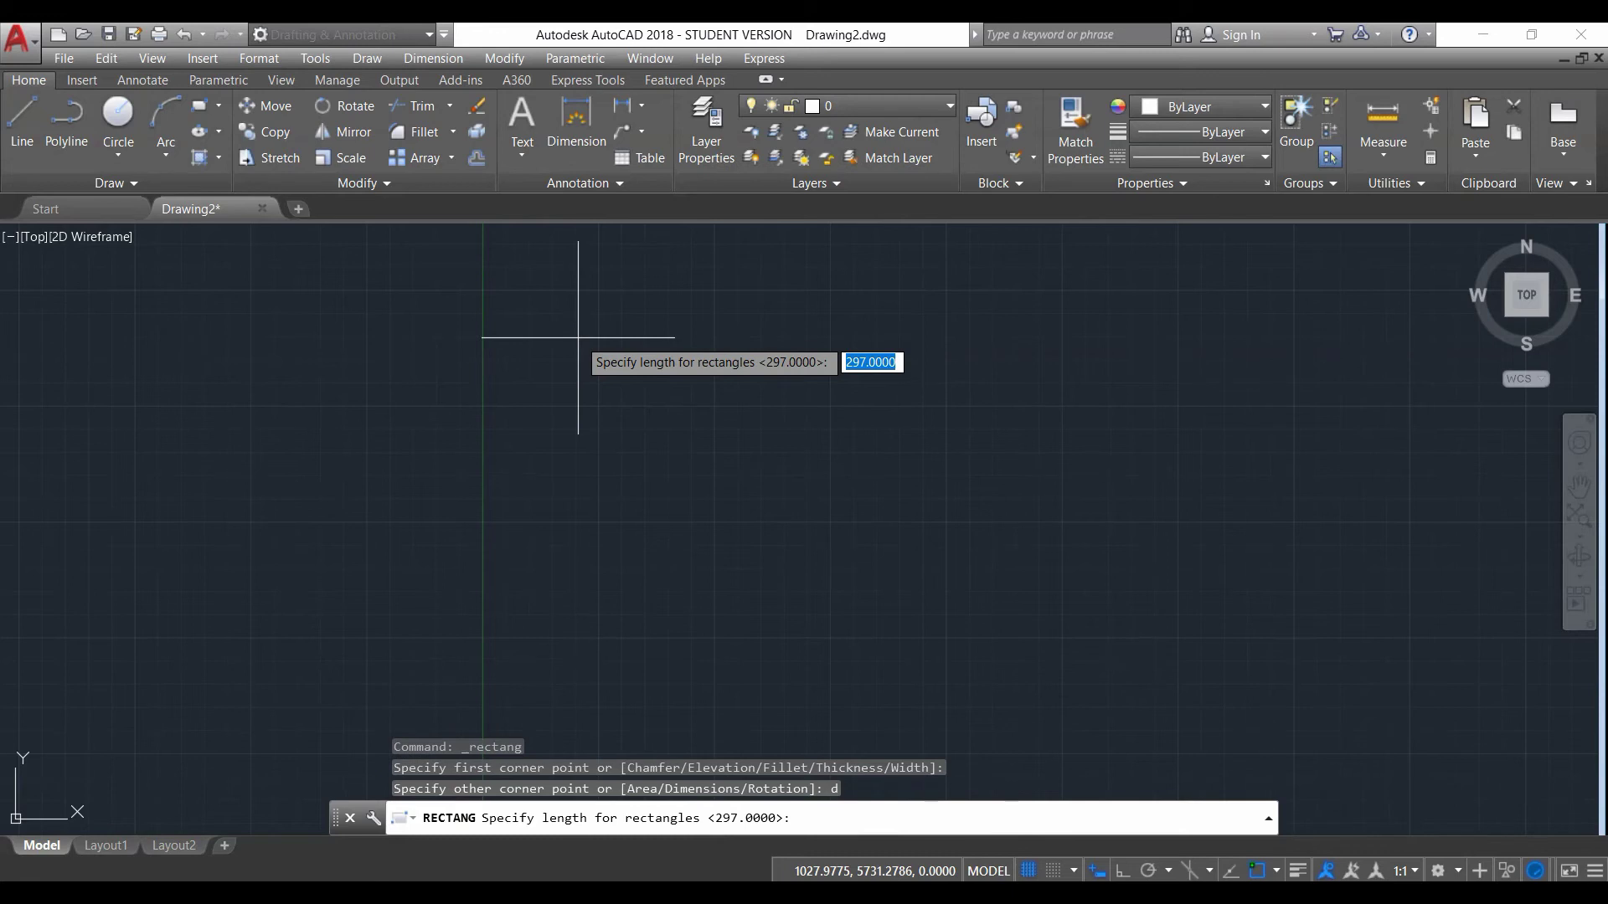
pyautogui.write('21')
pyautogui.press('Return')
pyautogui.write('297')
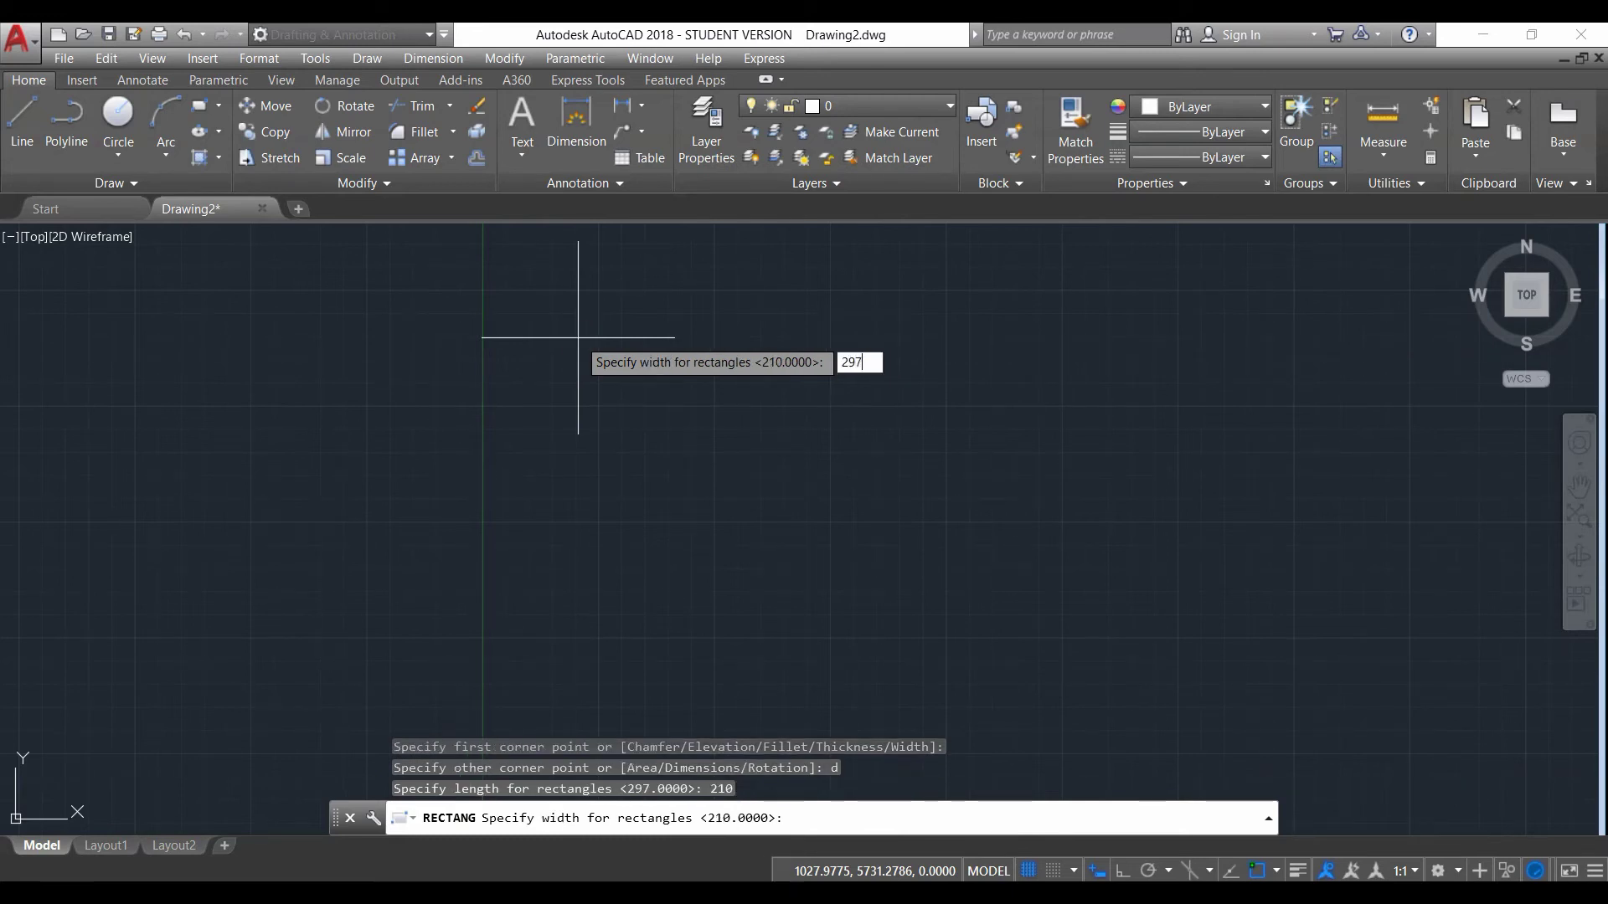
pyautogui.press('Return')
pyautogui.click(617, 326)
pyautogui.scroll(5, 624, 419)
pyautogui.moveTo(624, 418); pyautogui.dragTo(572, 582, button='middle')
pyautogui.scroll(2, 628, 536)
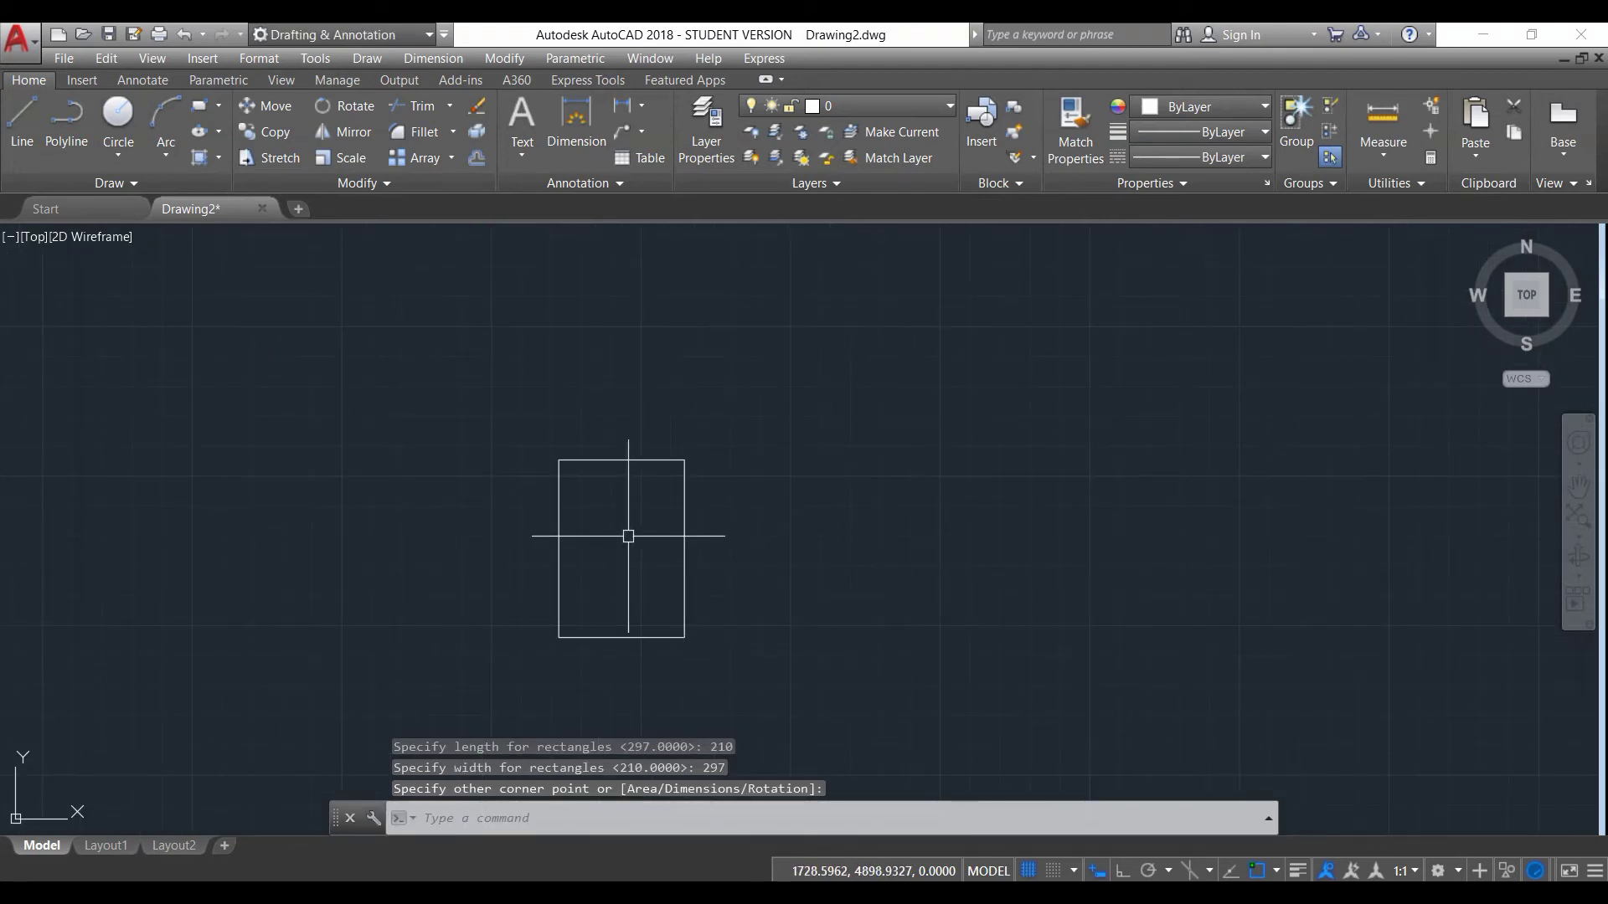
pyautogui.click(628, 536)
pyautogui.write('mi')
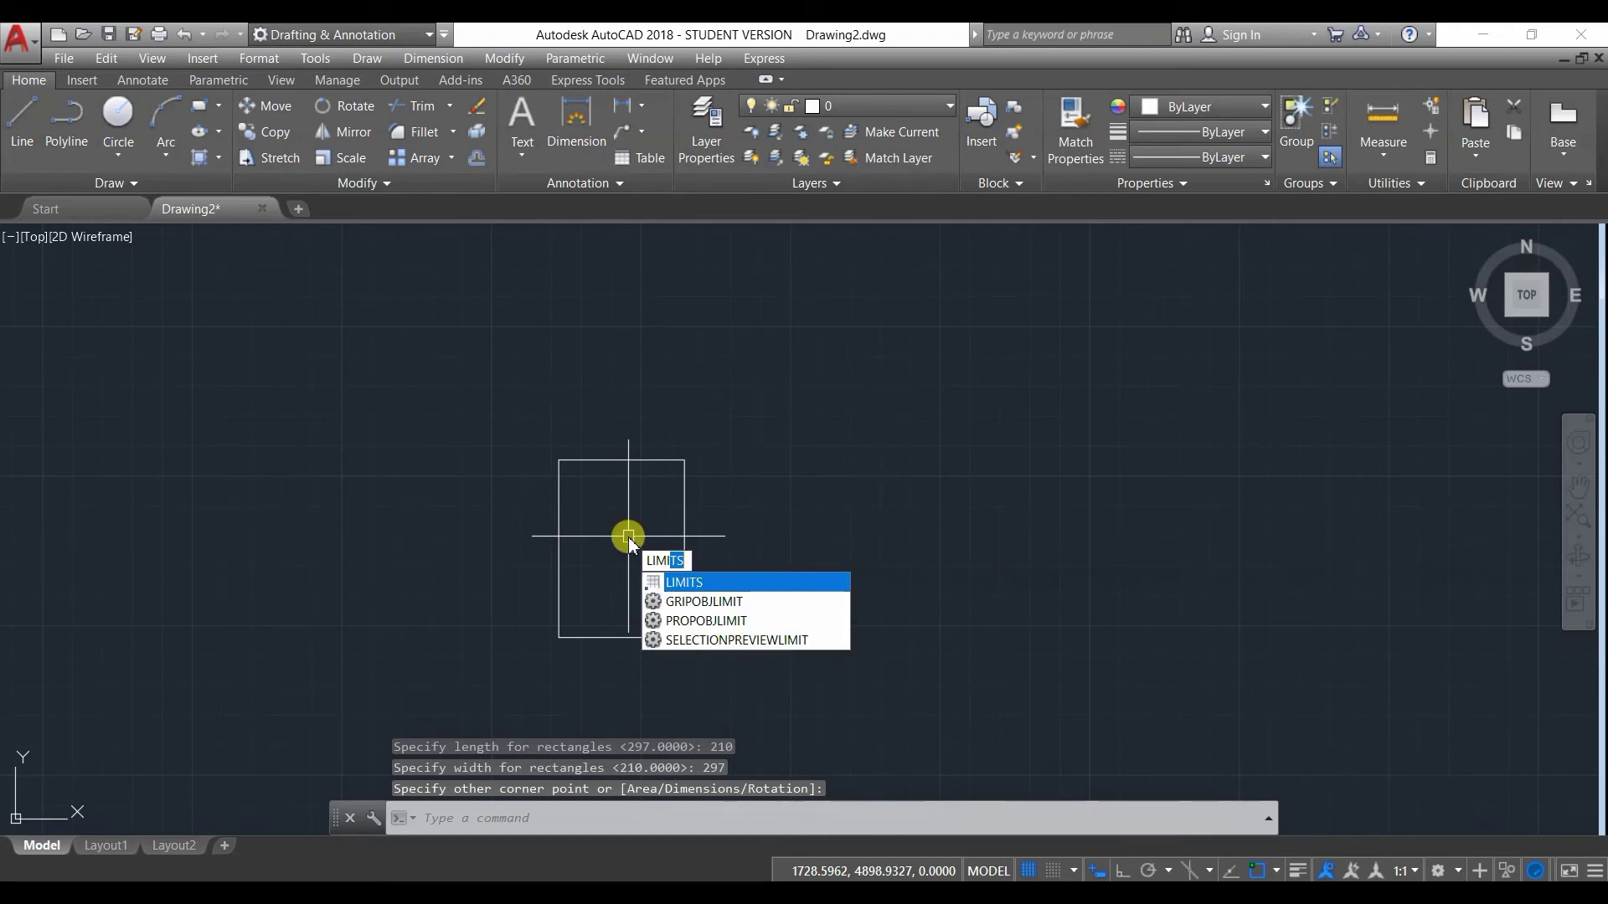
# Set the limits to the upright rectangle's lower-left and upper-right corners, then turn limits ON.
pyautogui.press('Return')
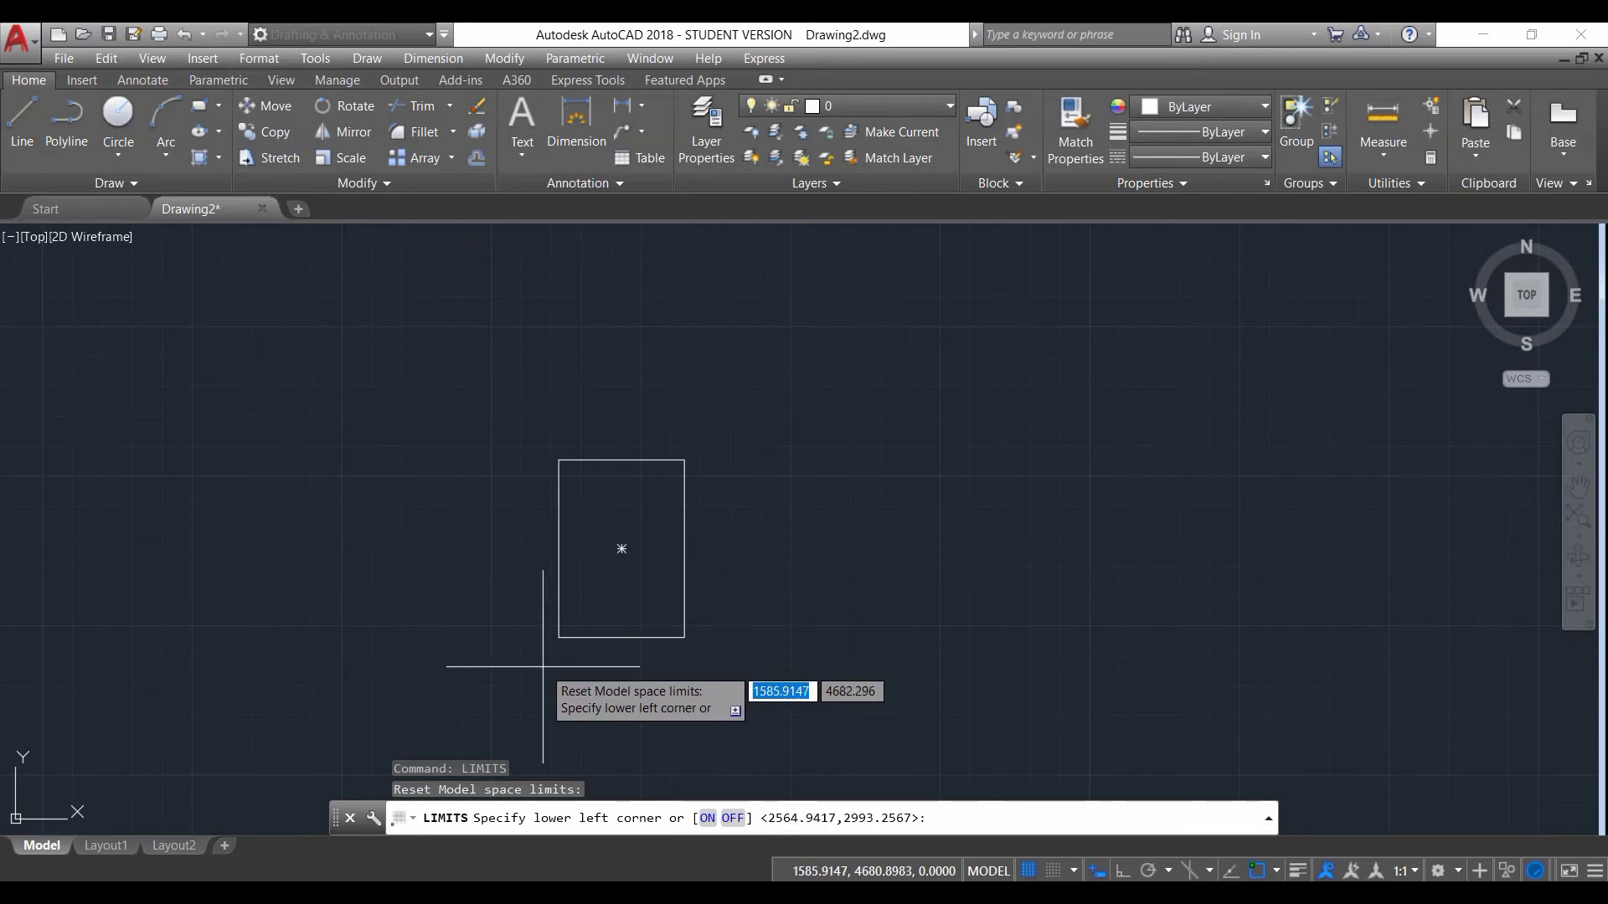
pyautogui.click(559, 637)
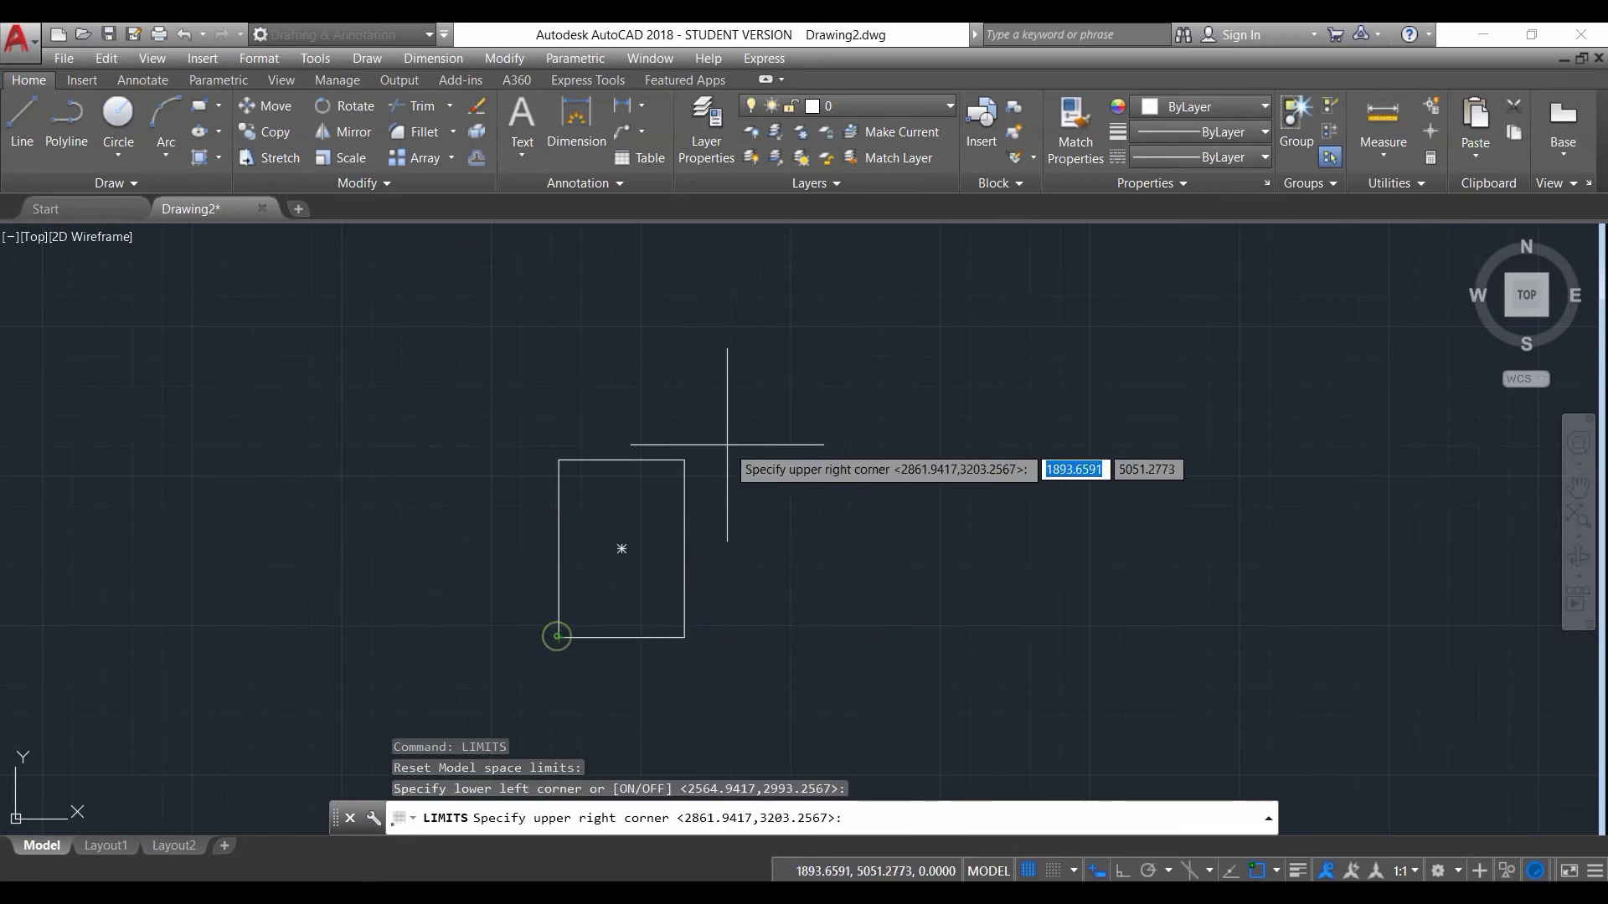
pyautogui.click(684, 460)
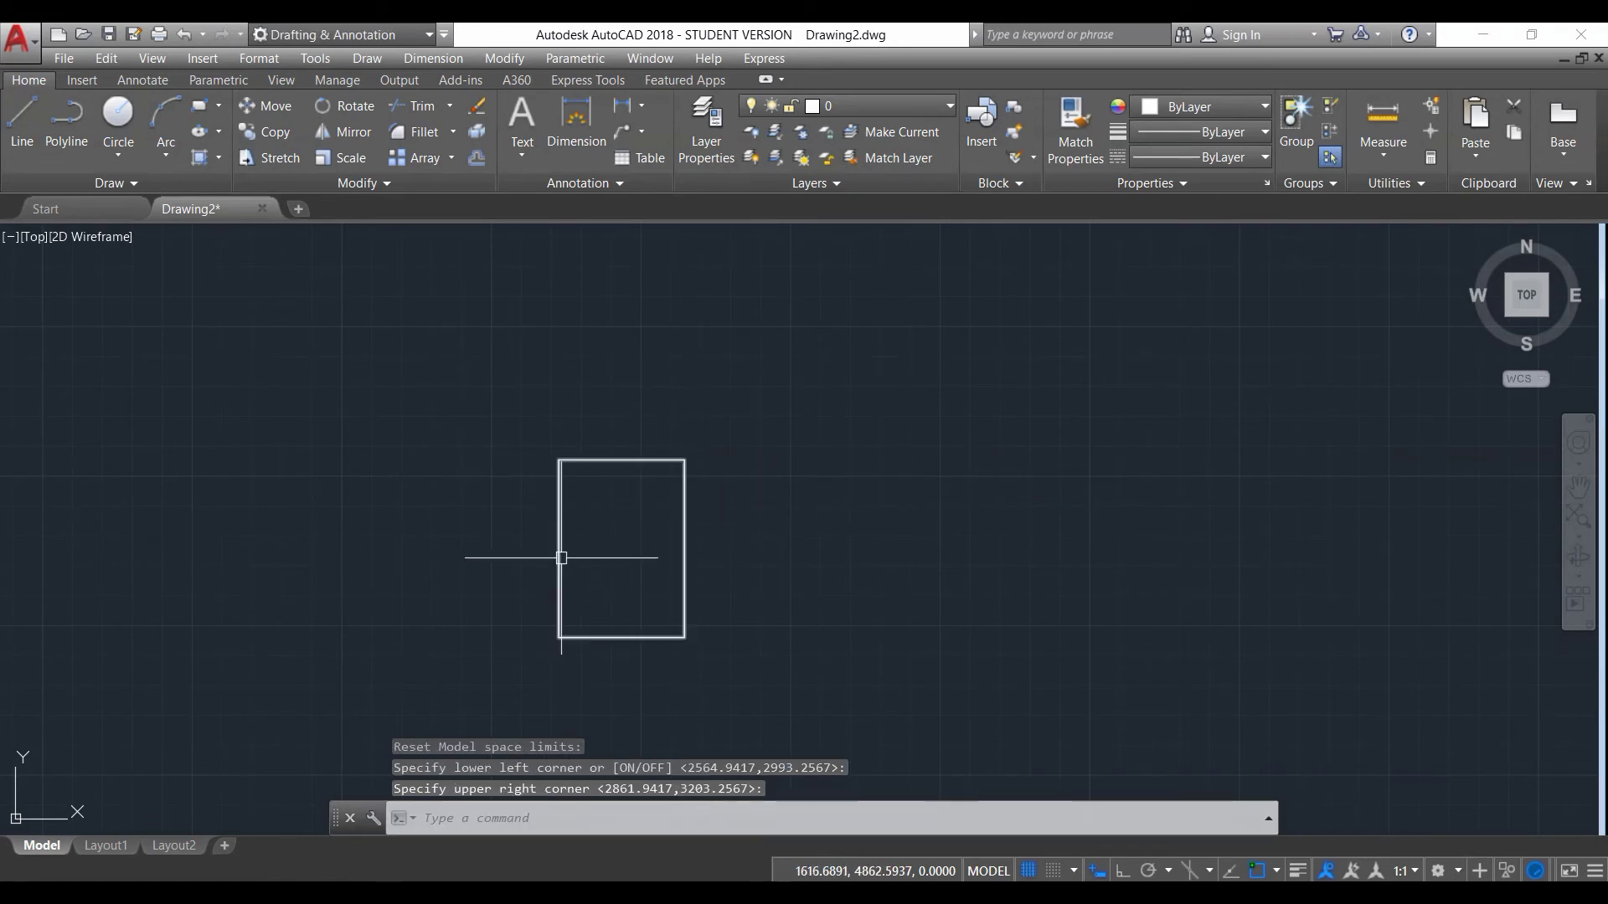
pyautogui.press('Return')
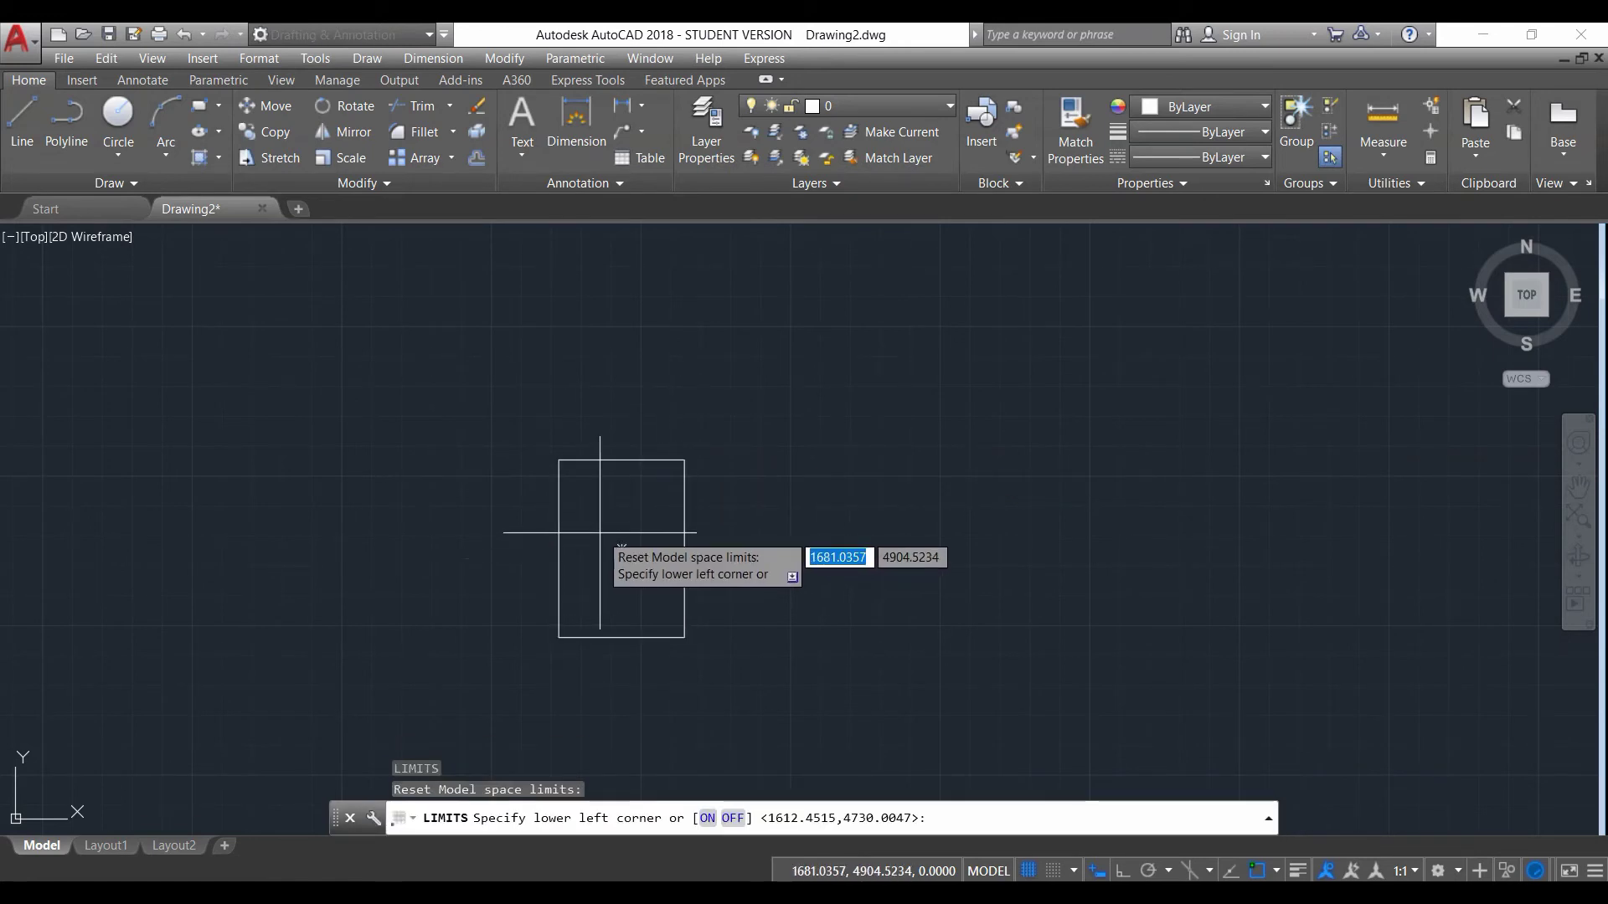
pyautogui.click(705, 819)
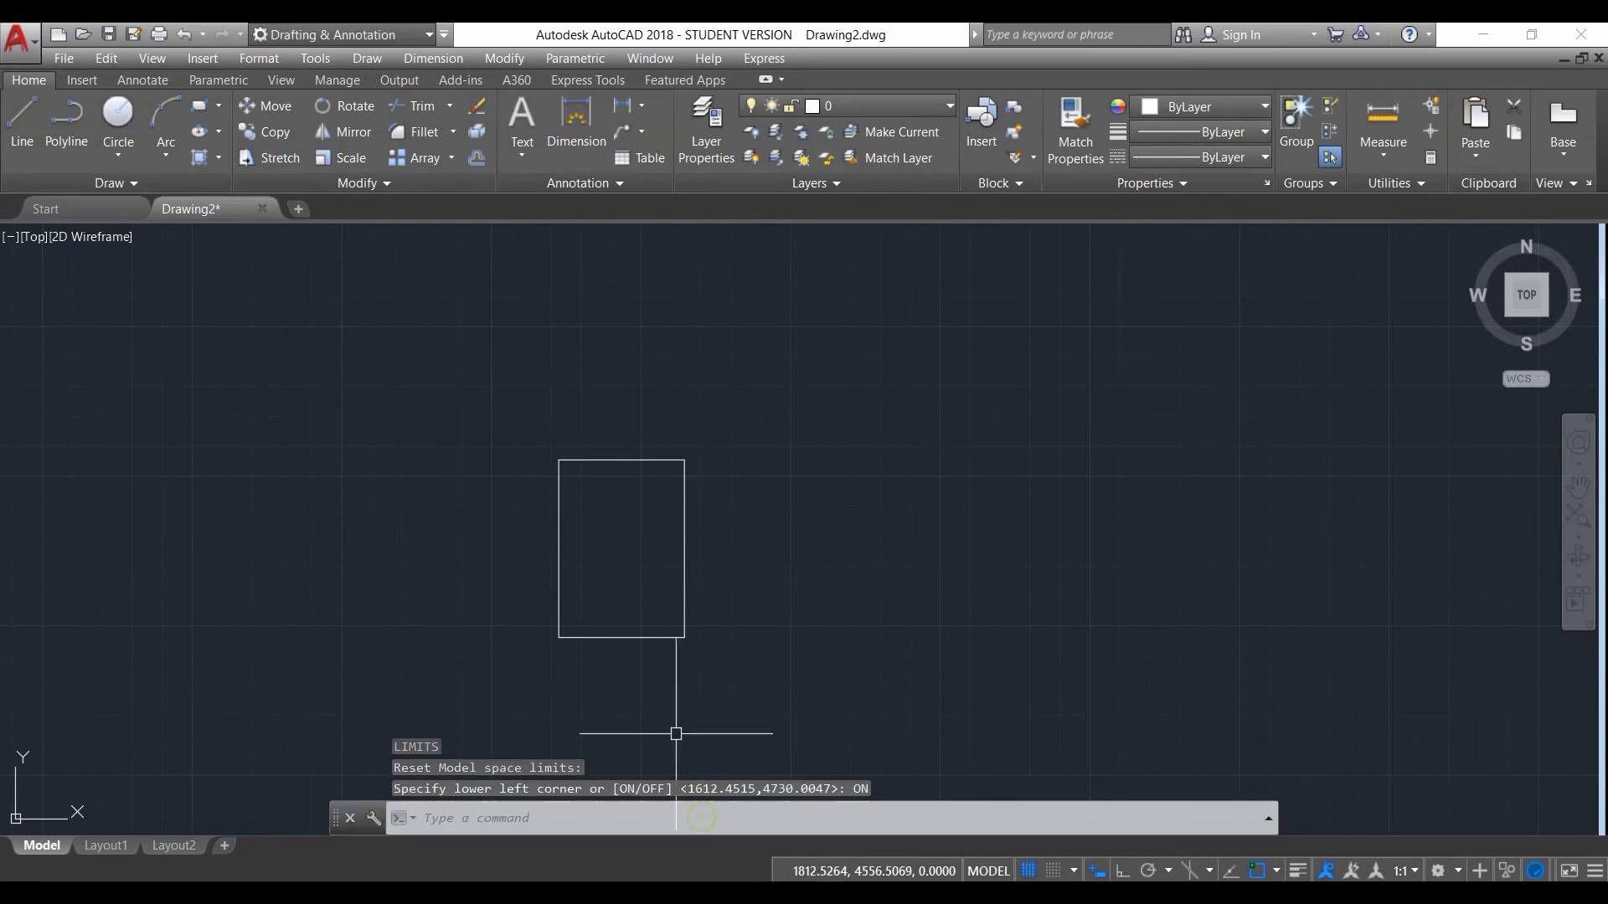
# Draw a three-point ^-shaped line inside the upright rectangle after an outside pick is rejected.
pyautogui.click(37, 114)
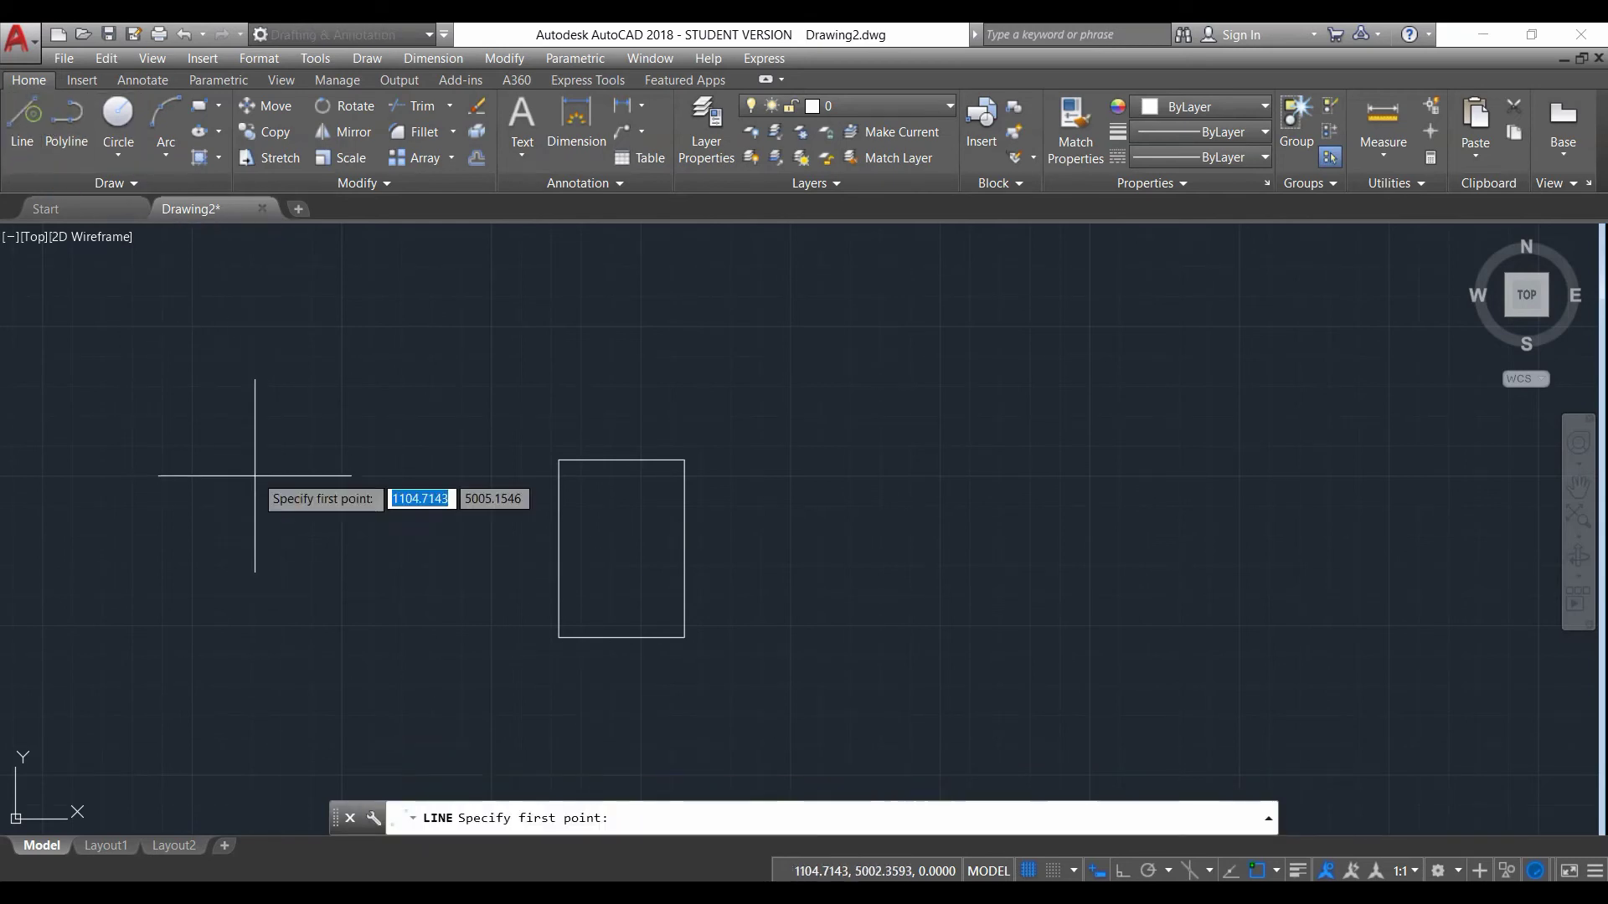
pyautogui.click(442, 348)
pyautogui.click(591, 573)
pyautogui.click(611, 505)
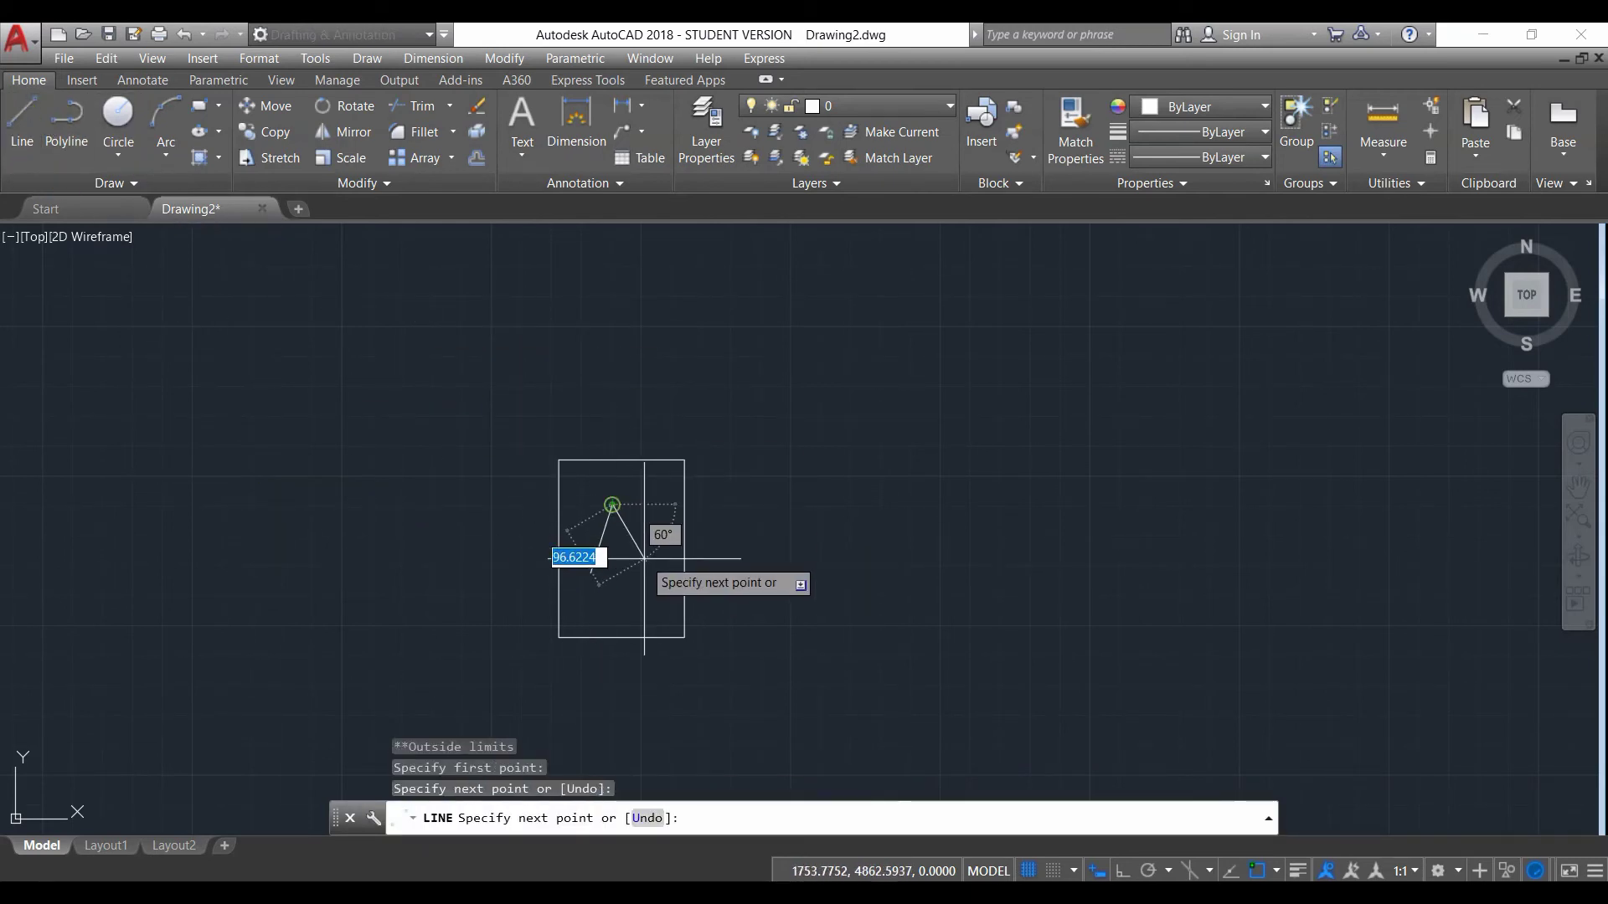
pyautogui.click(645, 559)
pyautogui.rightClick(641, 466)
pyautogui.click(665, 478)
pyautogui.scroll(-2, 665, 479)
pyautogui.scroll(4, 662, 505)
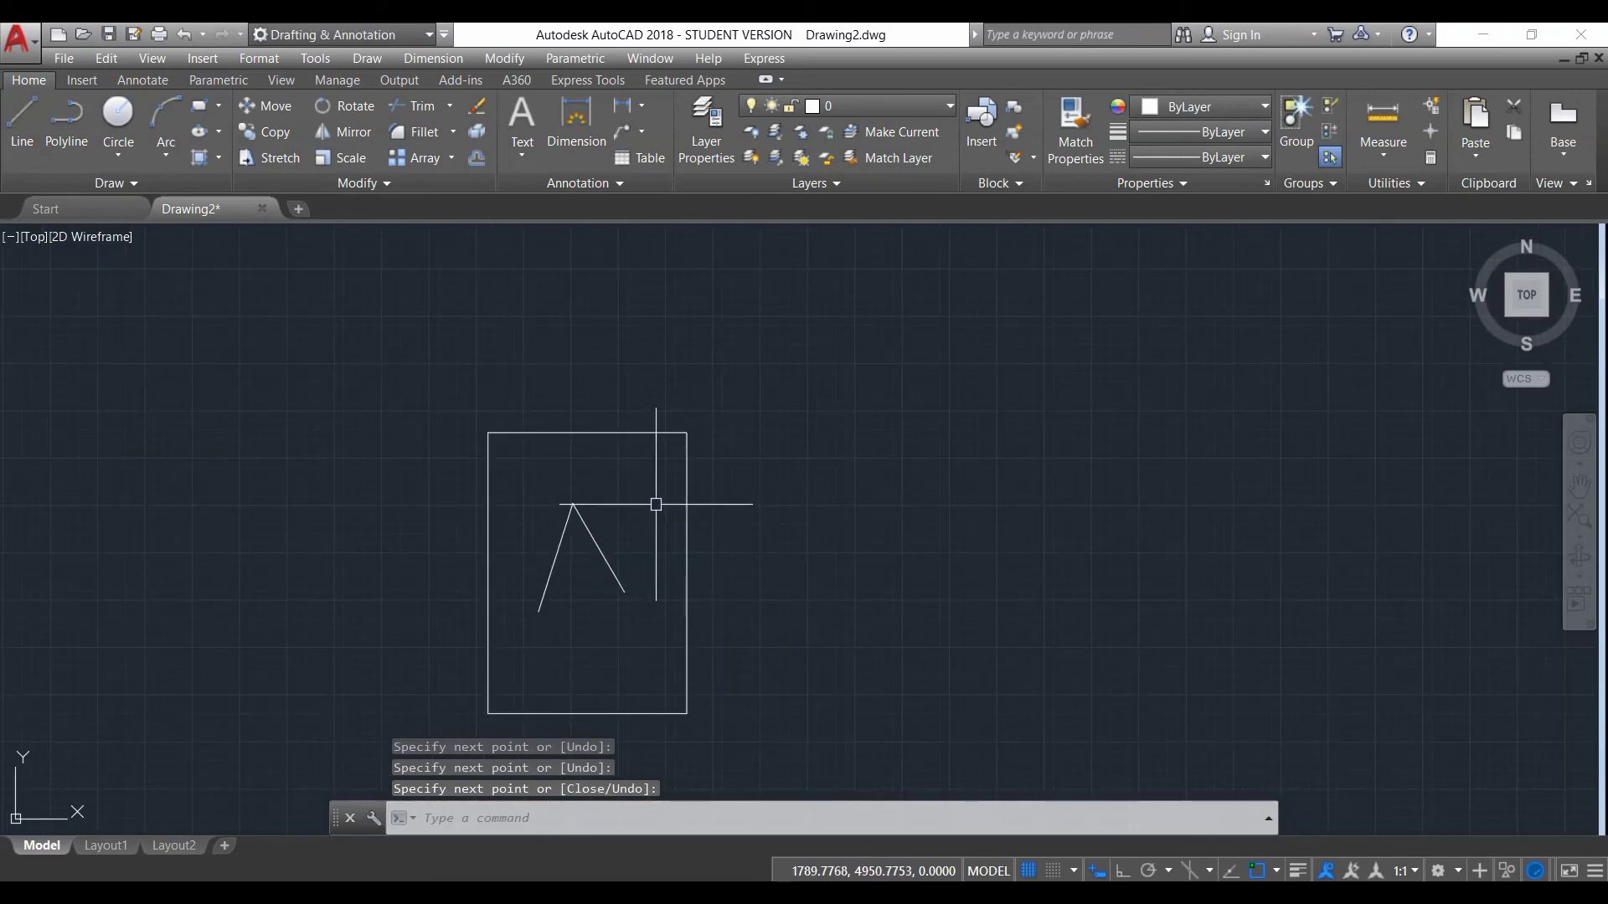
pyautogui.scroll(-6, 875, 510)
pyautogui.scroll(4, 929, 486)
pyautogui.scroll(6, 543, 627)
pyautogui.scroll(-4, 771, 743)
pyautogui.scroll(-2, 726, 536)
pyautogui.scroll(6, 807, 575)
pyautogui.scroll(-6, 802, 567)
pyautogui.scroll(4, 802, 567)
pyautogui.scroll(-4, 800, 563)
pyautogui.scroll(2, 797, 560)
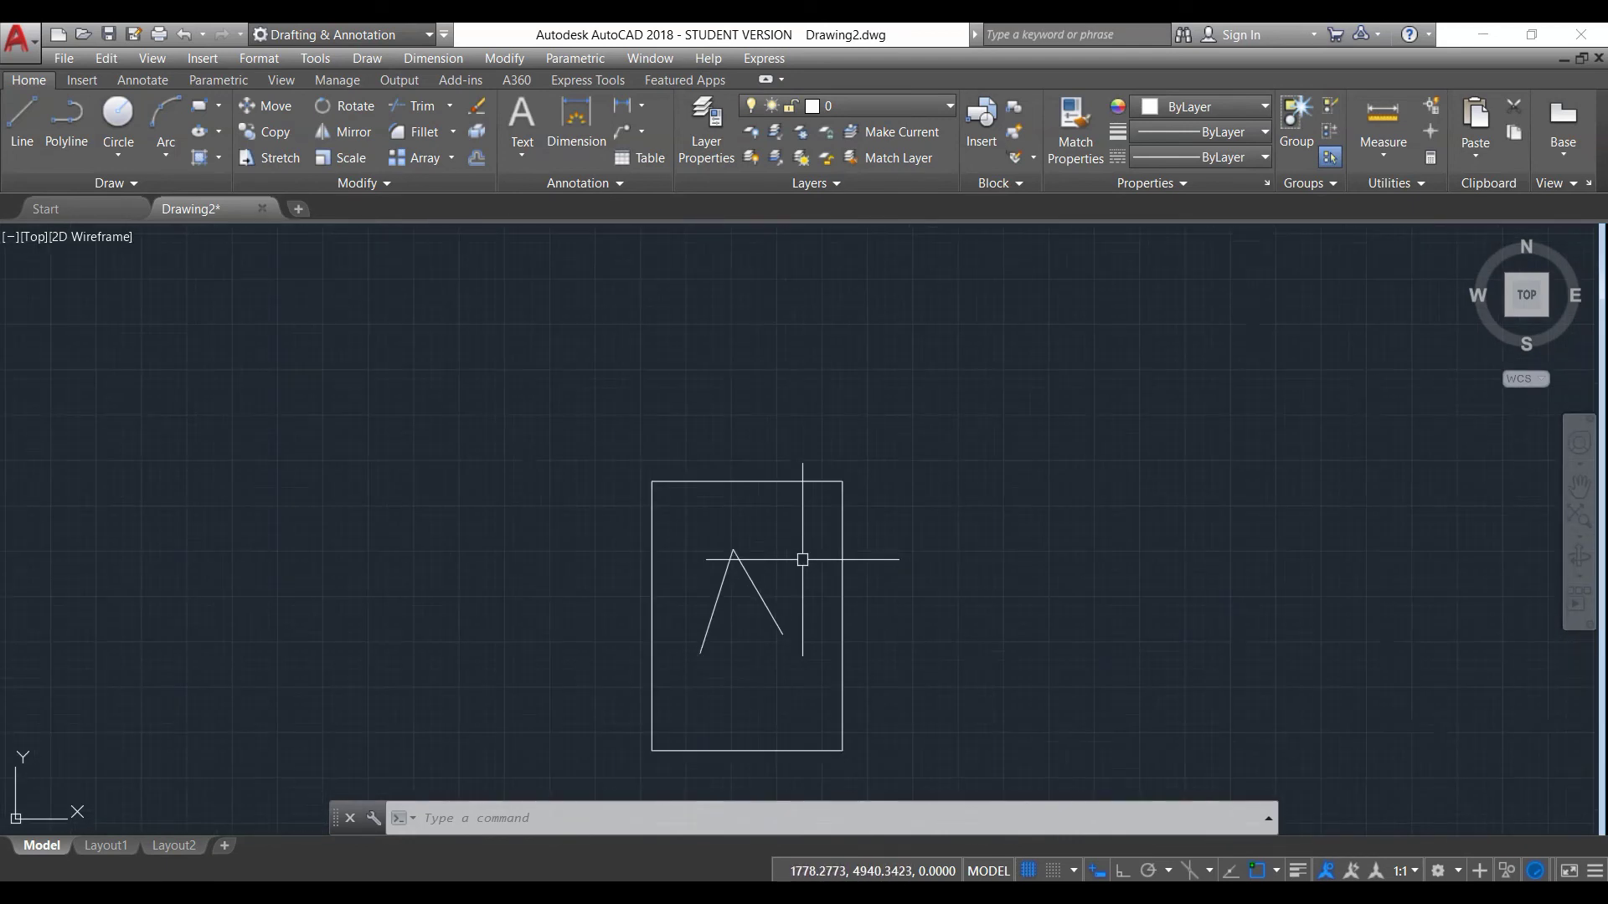
# Set the GRID Limits option to No so the grid appears only within the limits.
pyautogui.write('g')
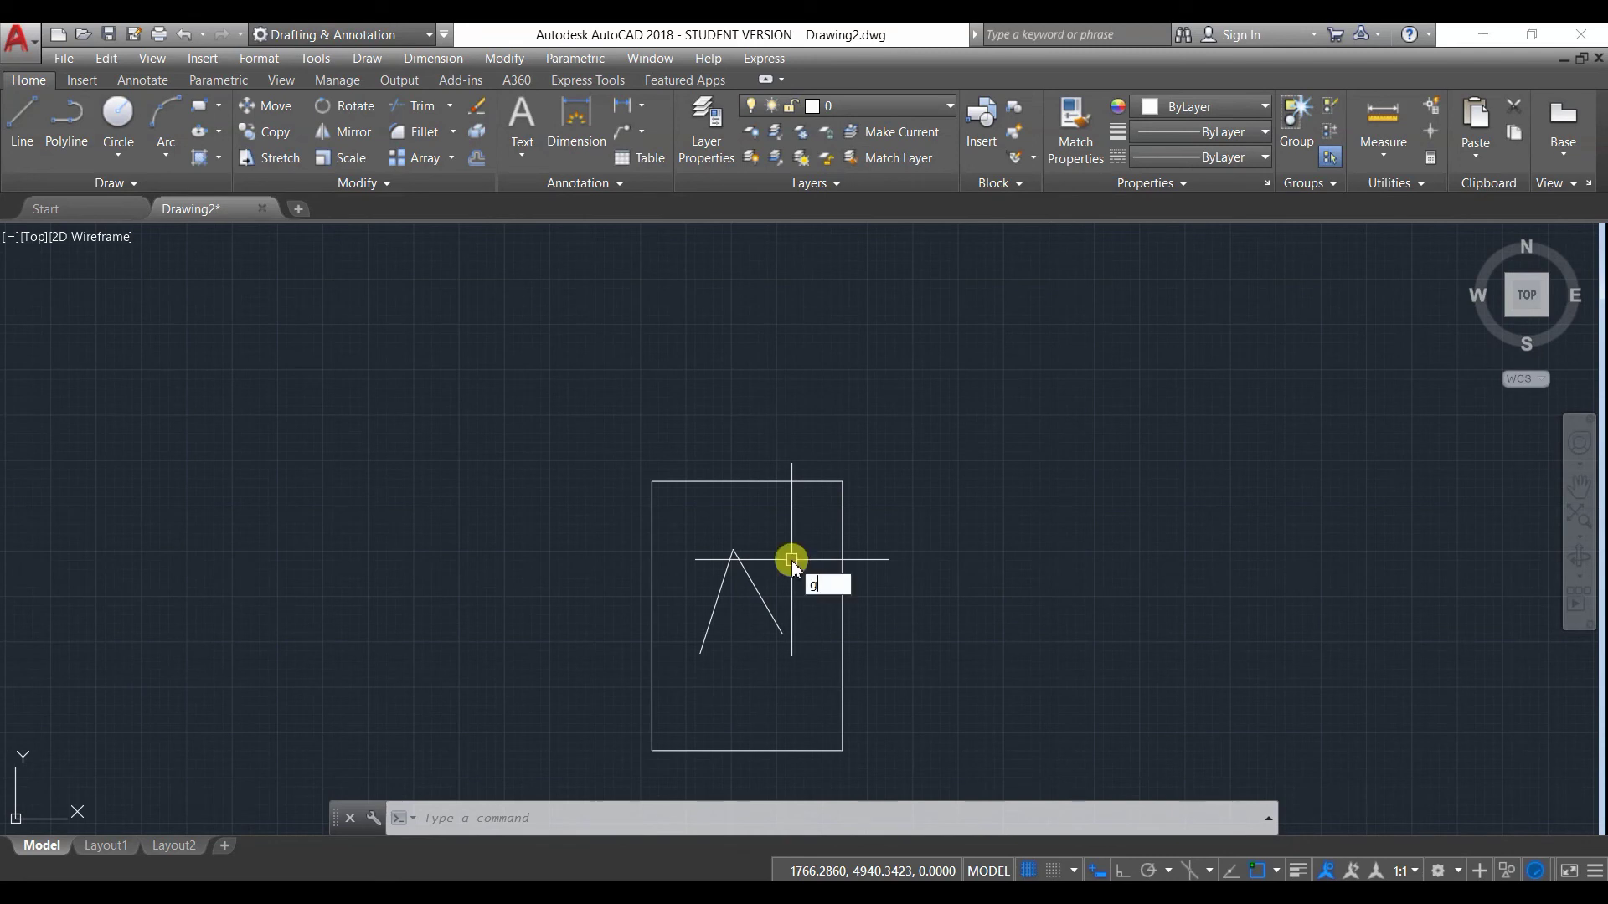
pyautogui.write('d')
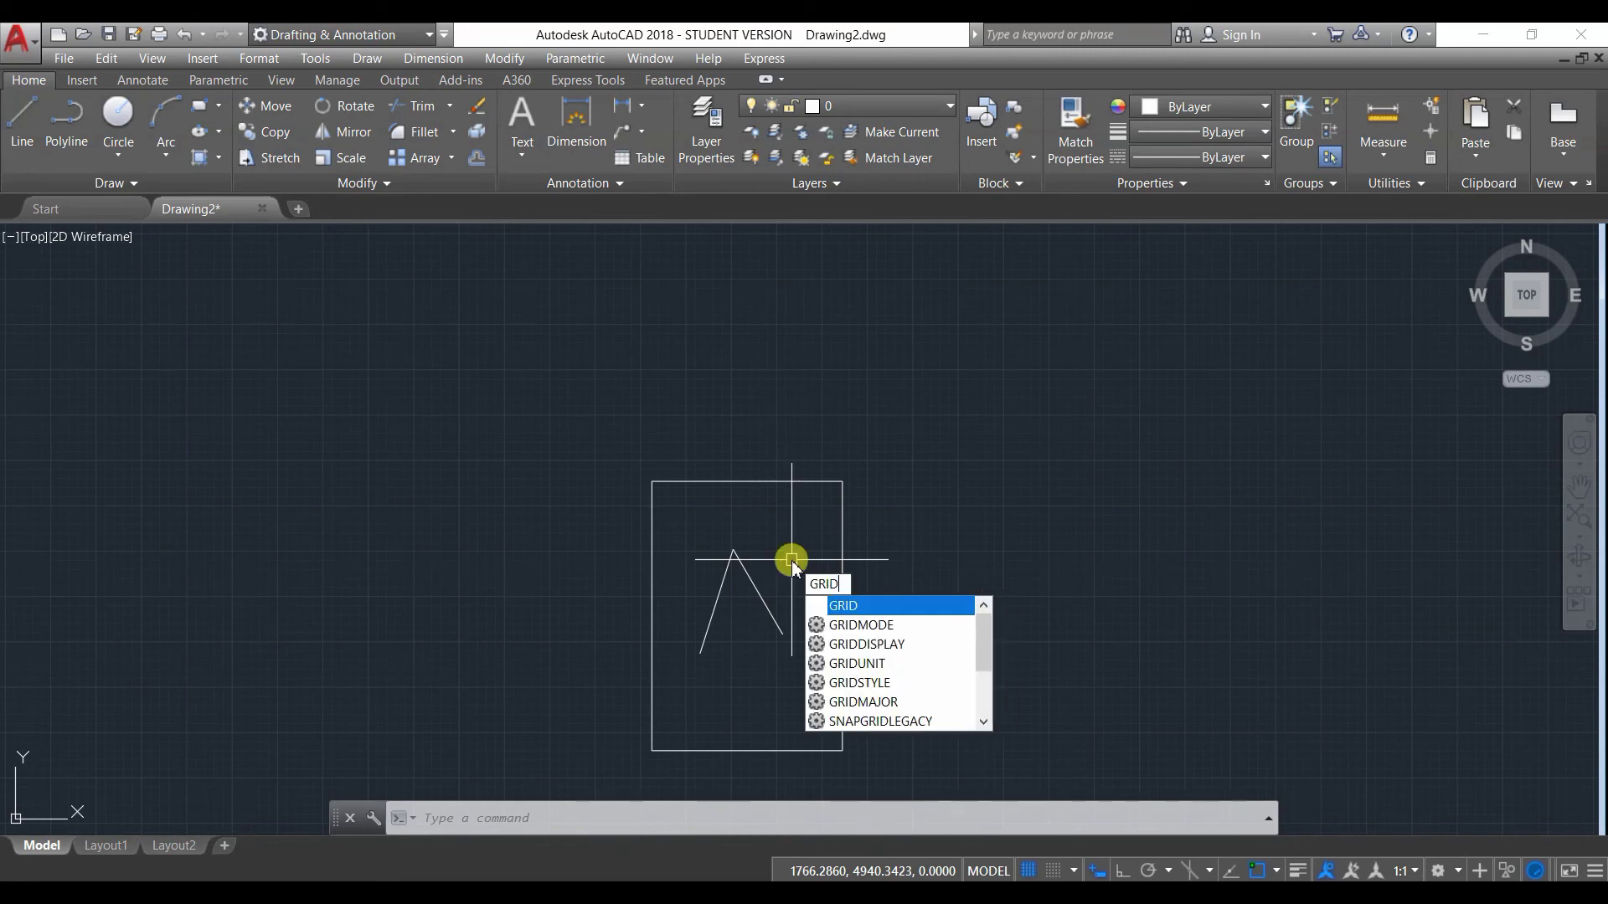
pyautogui.press('Return')
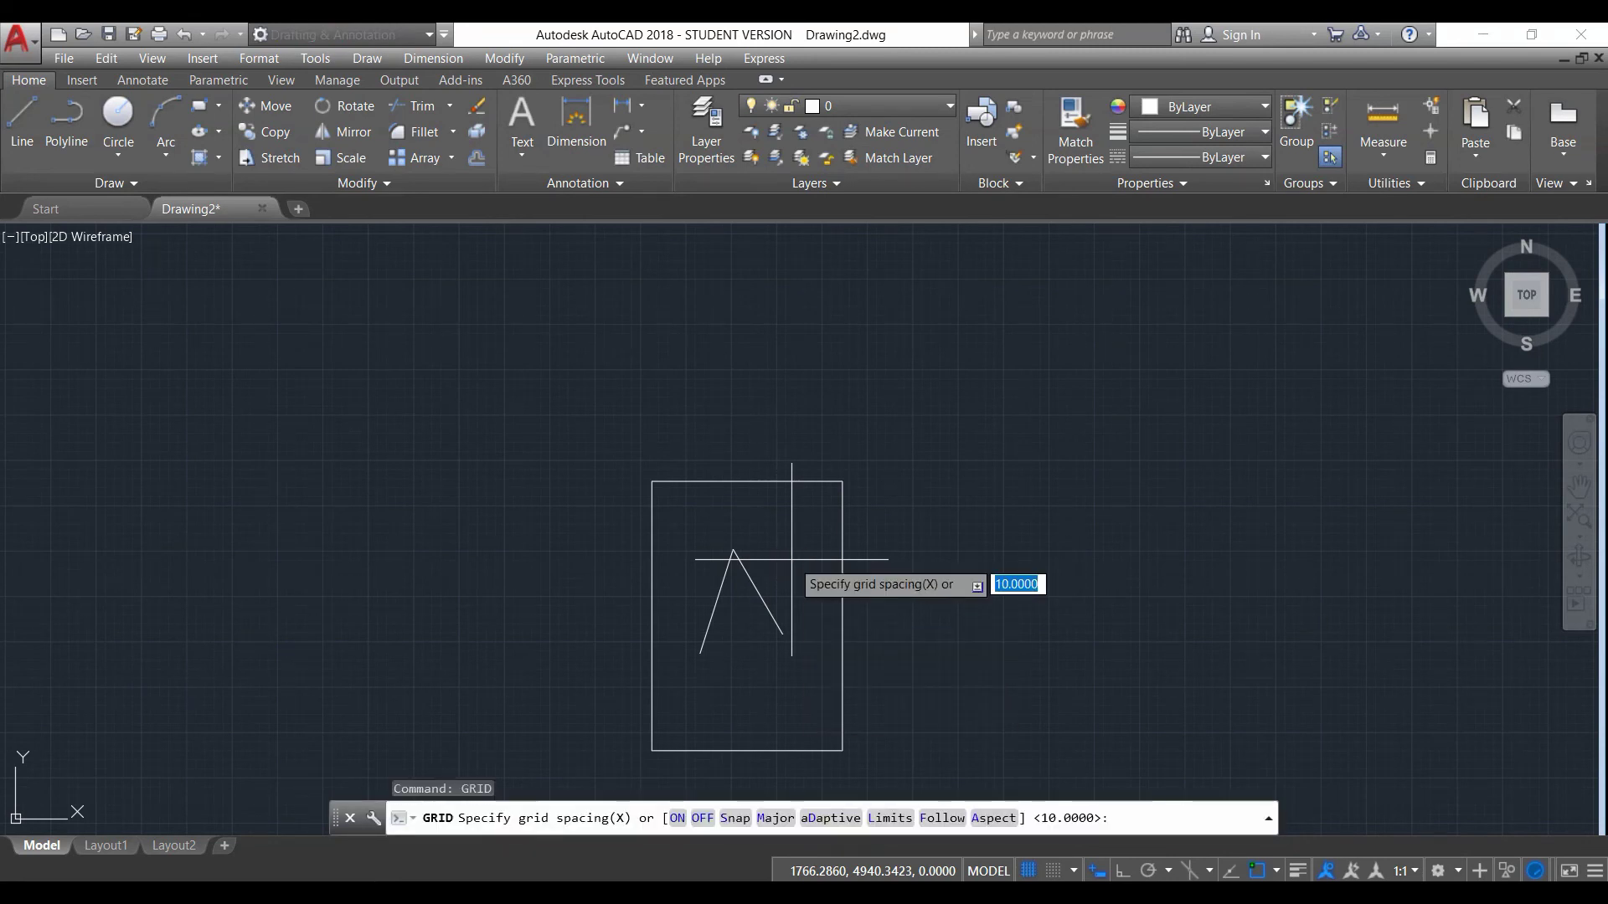
pyautogui.click(889, 819)
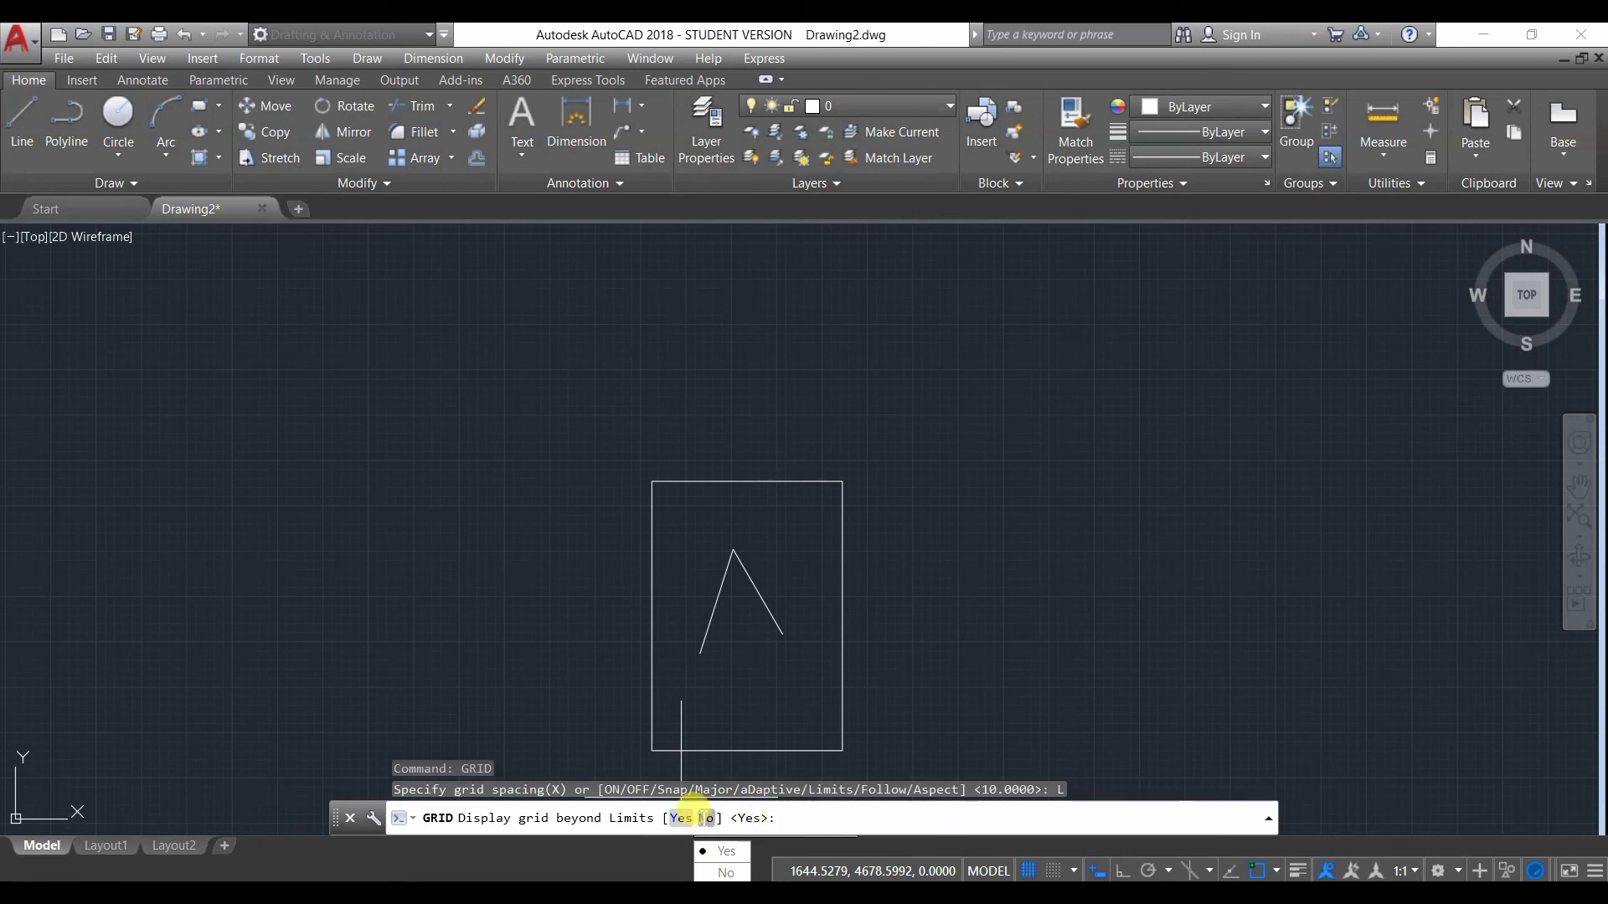
pyautogui.click(706, 818)
pyautogui.scroll(-2, 700, 688)
pyautogui.click(1030, 645)
pyautogui.scroll(1, 681, 700)
pyautogui.scroll(3, 700, 650)
pyautogui.scroll(-1, 801, 554)
pyautogui.scroll(3, 797, 563)
pyautogui.scroll(-2, 798, 562)
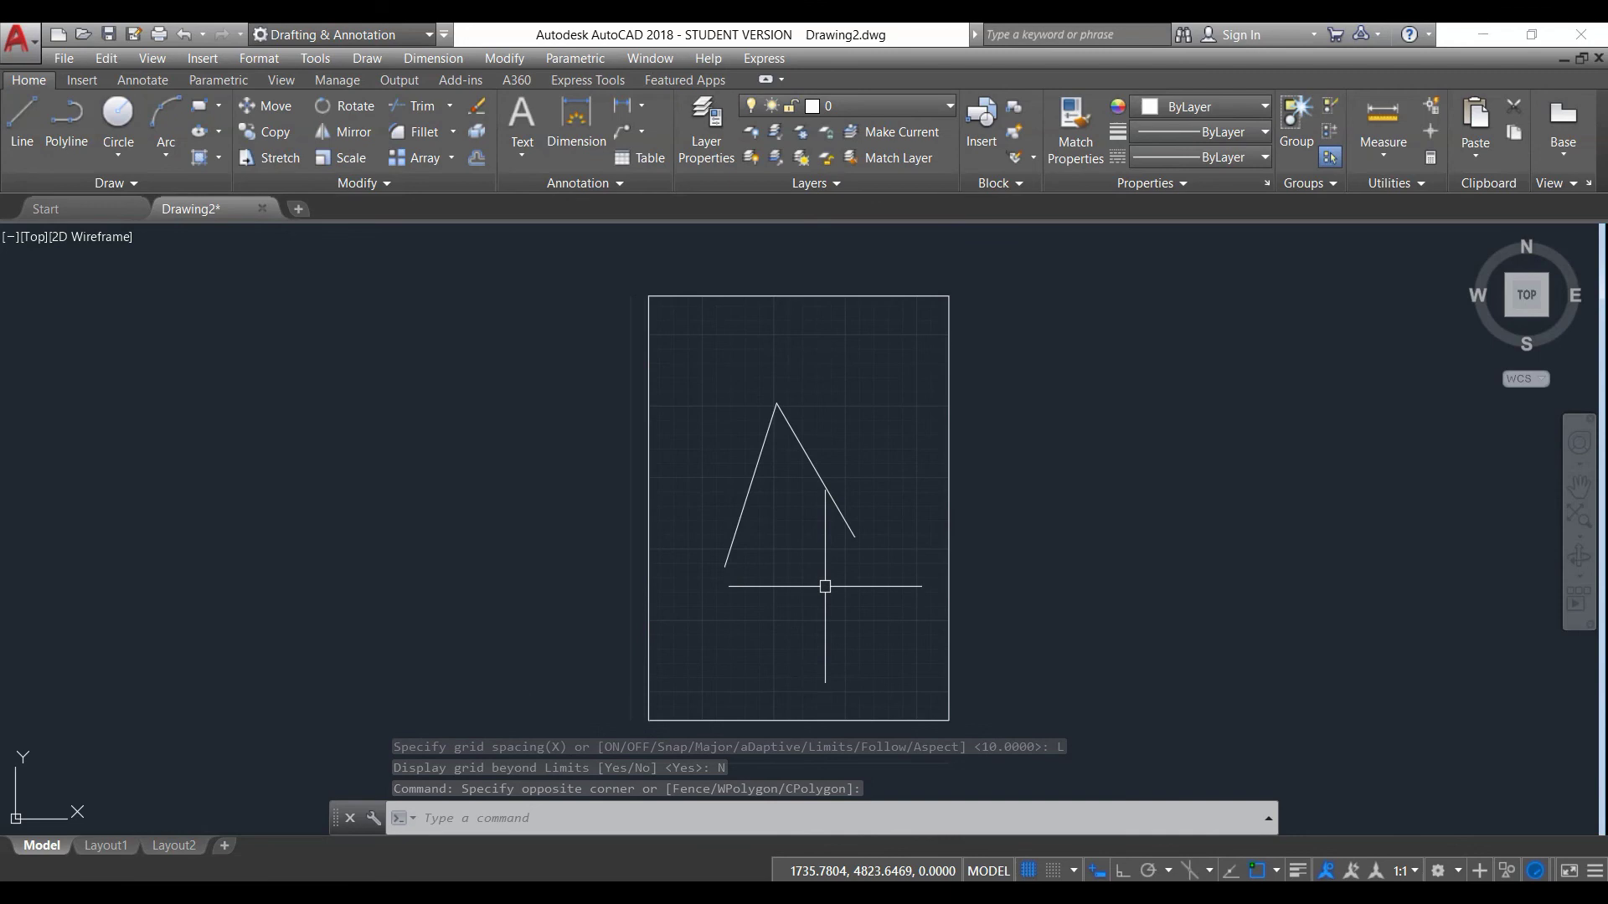